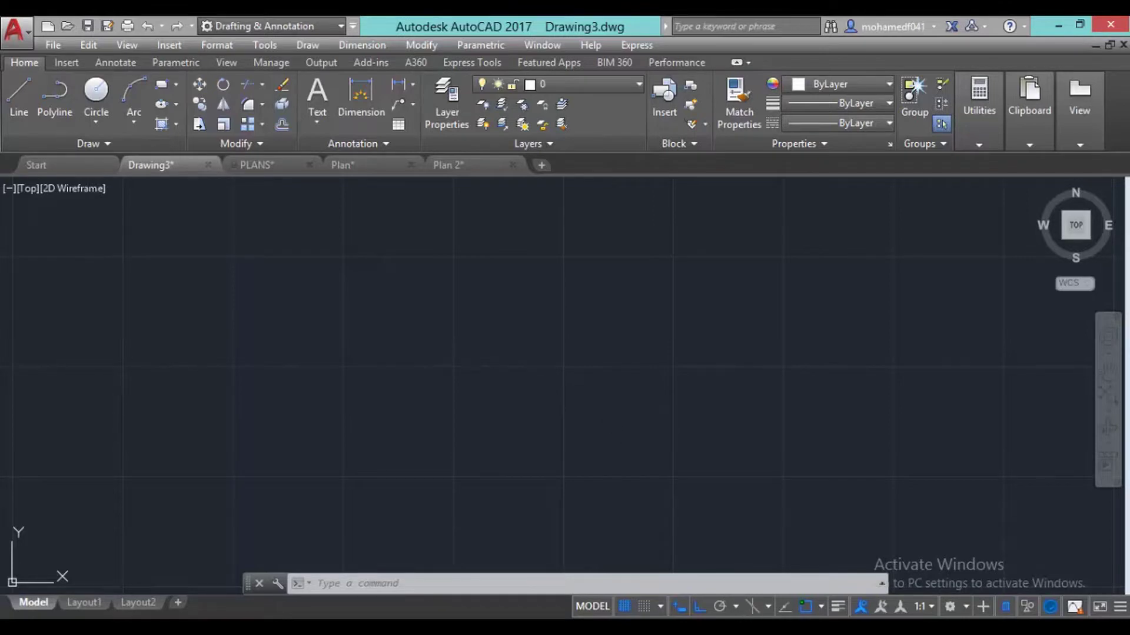
# Review the list of drawing commands for structural engineers in Notepad, and return to the AutoCAD drawing
pyautogui.moveTo(656, 627)
pyautogui.click(656, 553)
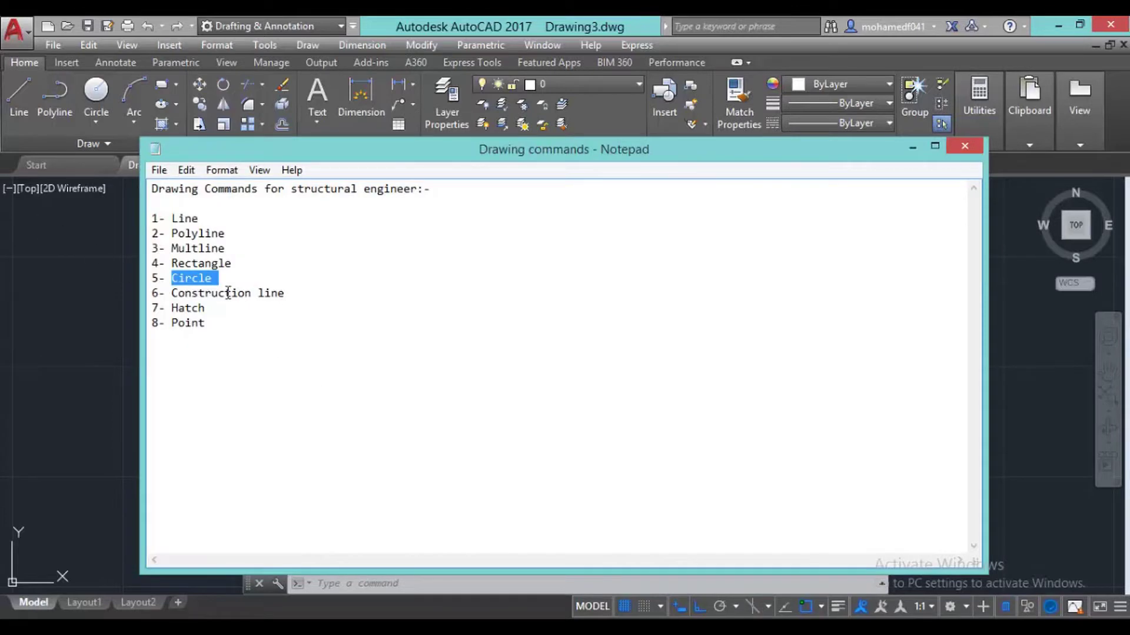
pyautogui.click(912, 147)
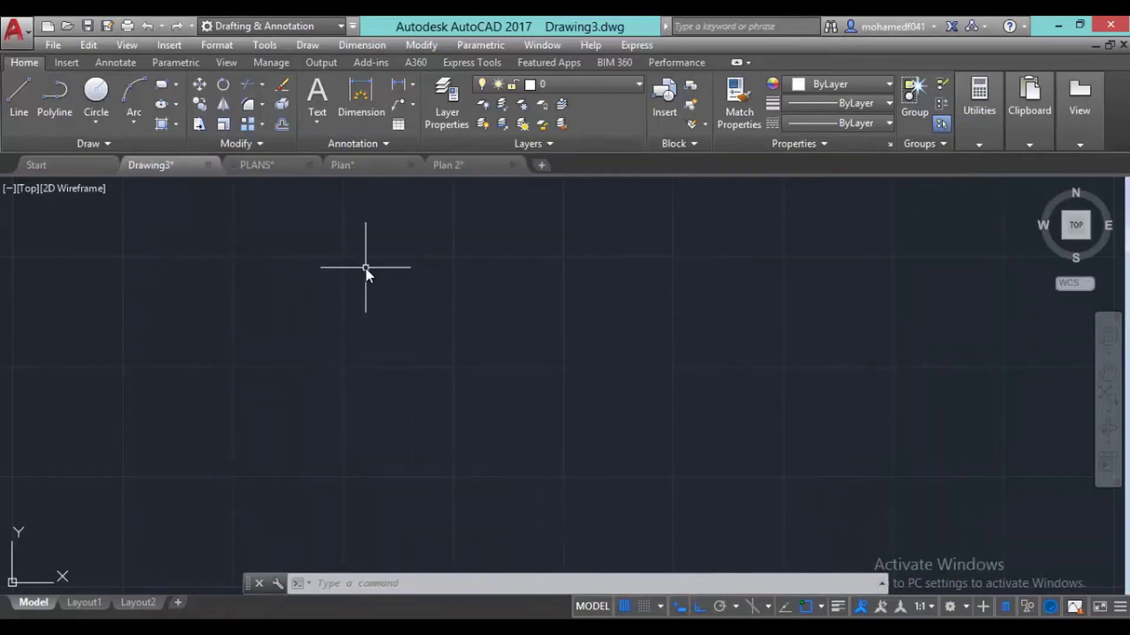
# Switch to the PLANS drawing and examine the circular axis bubbles around the floor plan
pyautogui.click(262, 166)
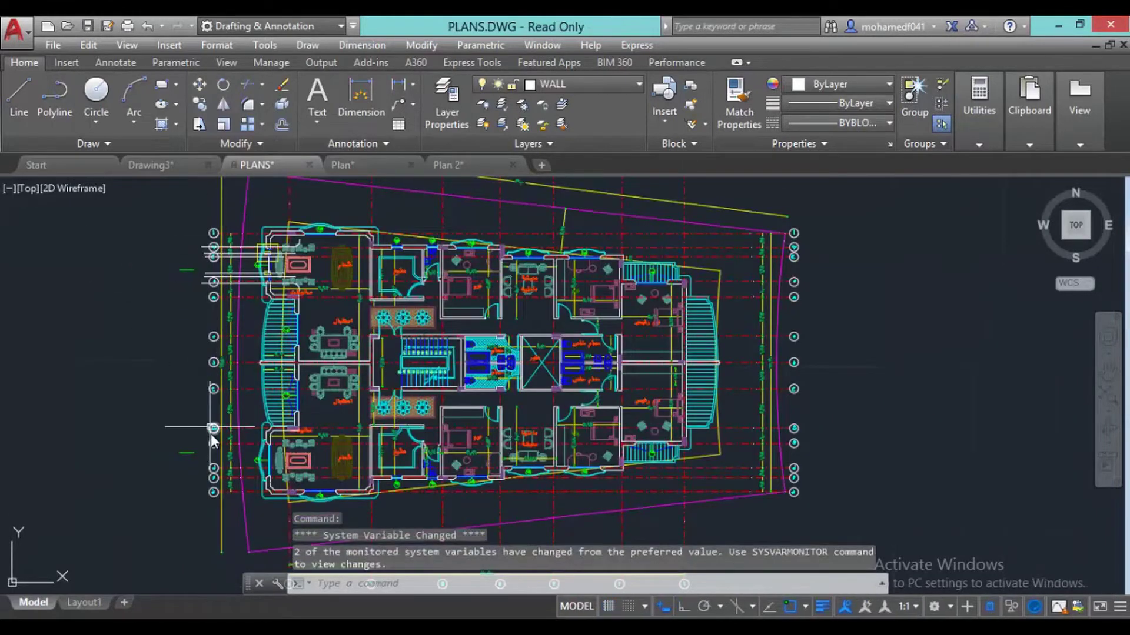
pyautogui.scroll(5, 213, 486)
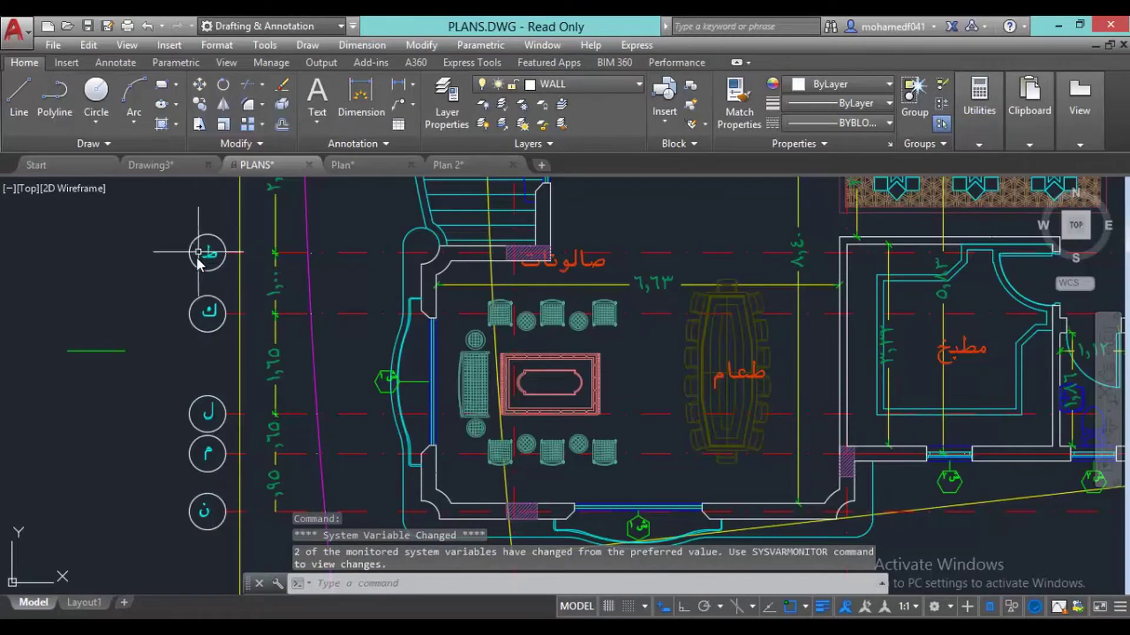
pyautogui.scroll(-8, 202, 235)
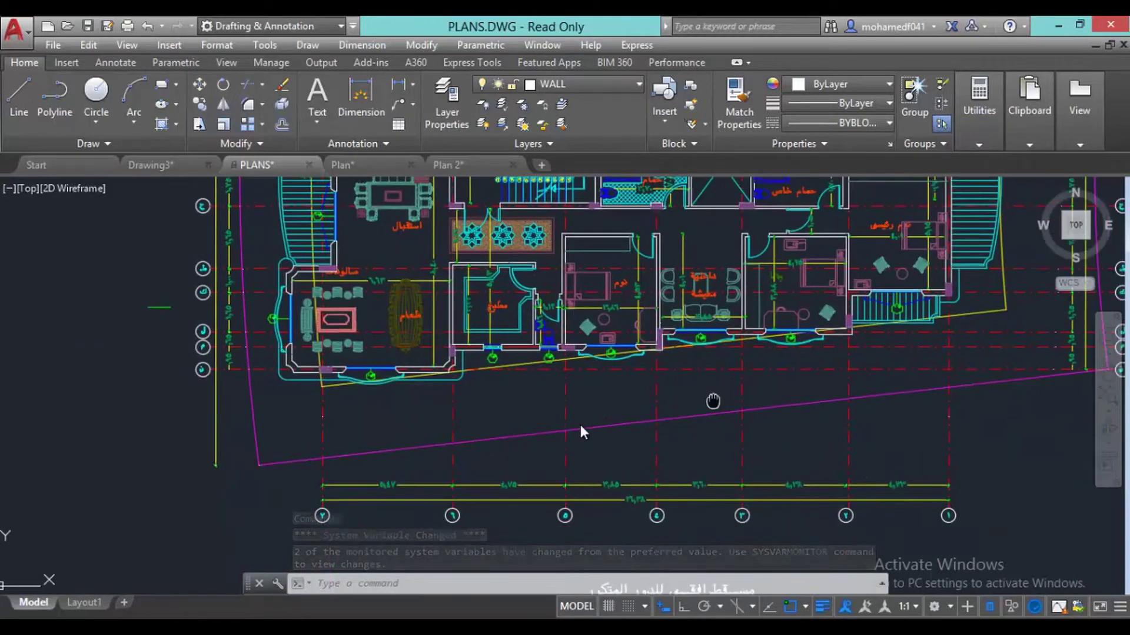
pyautogui.scroll(2, 976, 359)
pyautogui.scroll(2, 789, 424)
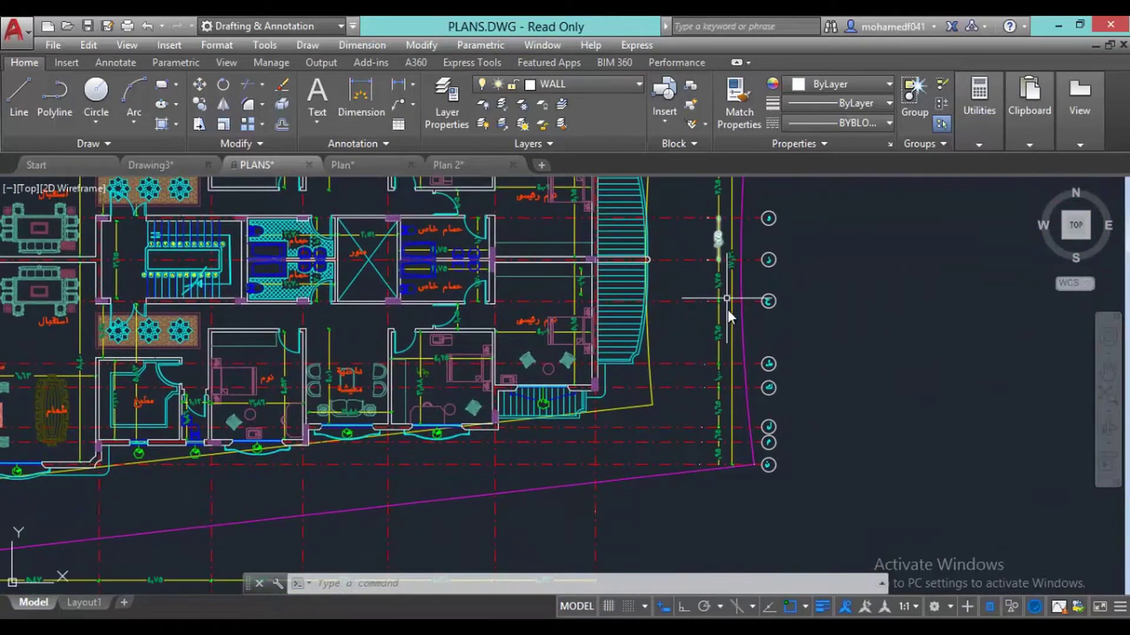
pyautogui.scroll(-6, 646, 427)
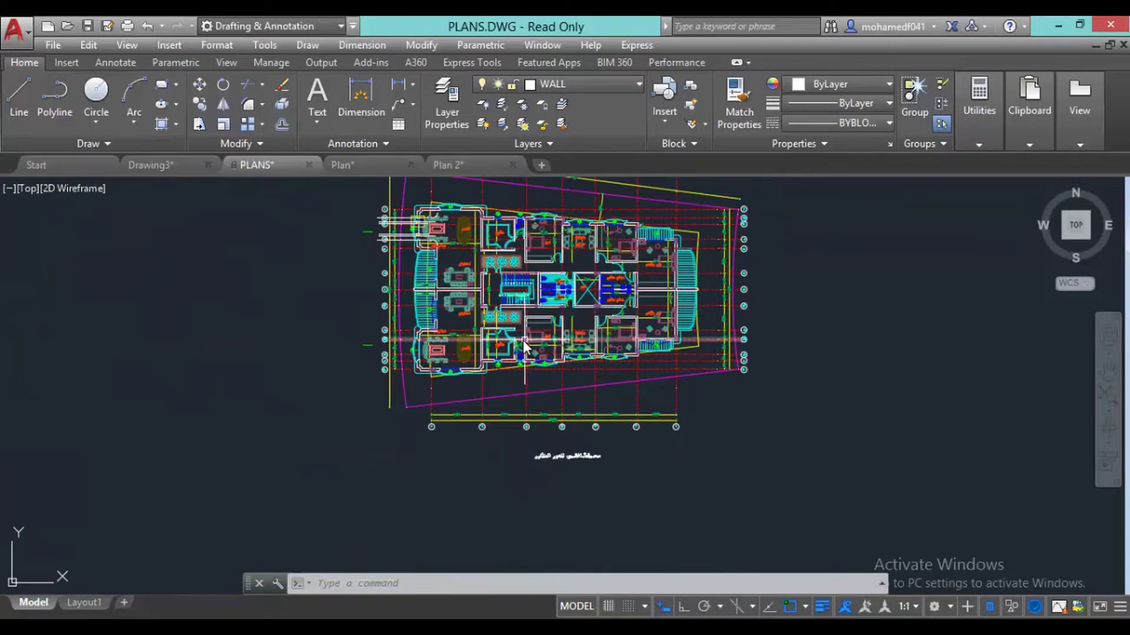
# Examine the hexagonal window tags and the furniture and room layout of the floor plan in PLANS
pyautogui.scroll(4, 506, 377)
pyautogui.scroll(8, 491, 395)
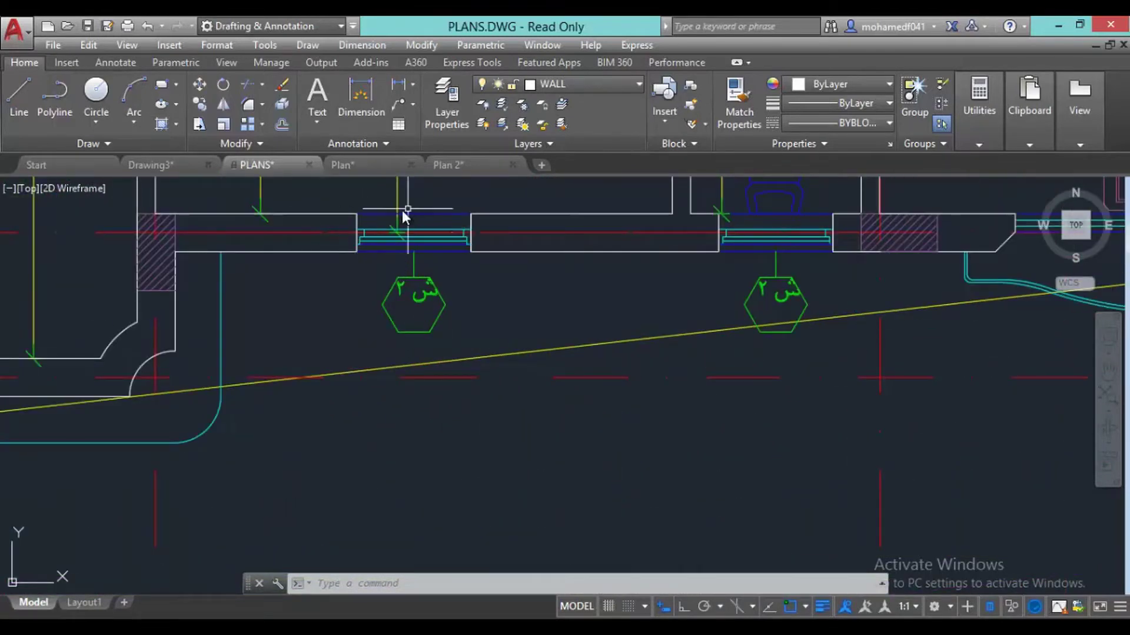
pyautogui.scroll(-3, 474, 310)
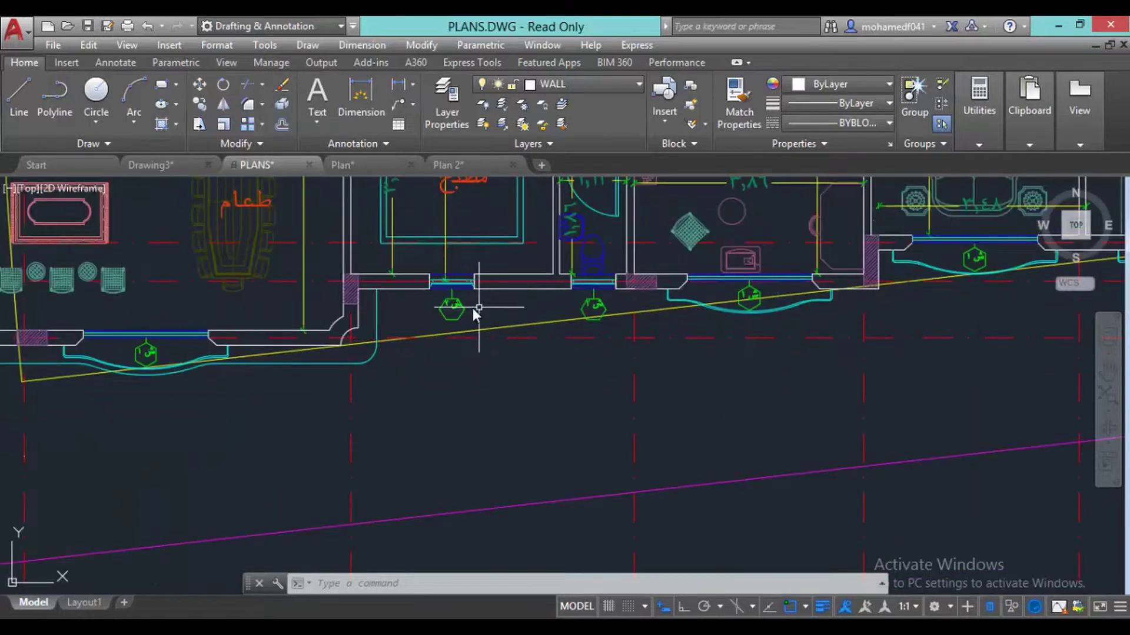
pyautogui.scroll(3, 471, 309)
pyautogui.scroll(3, 465, 319)
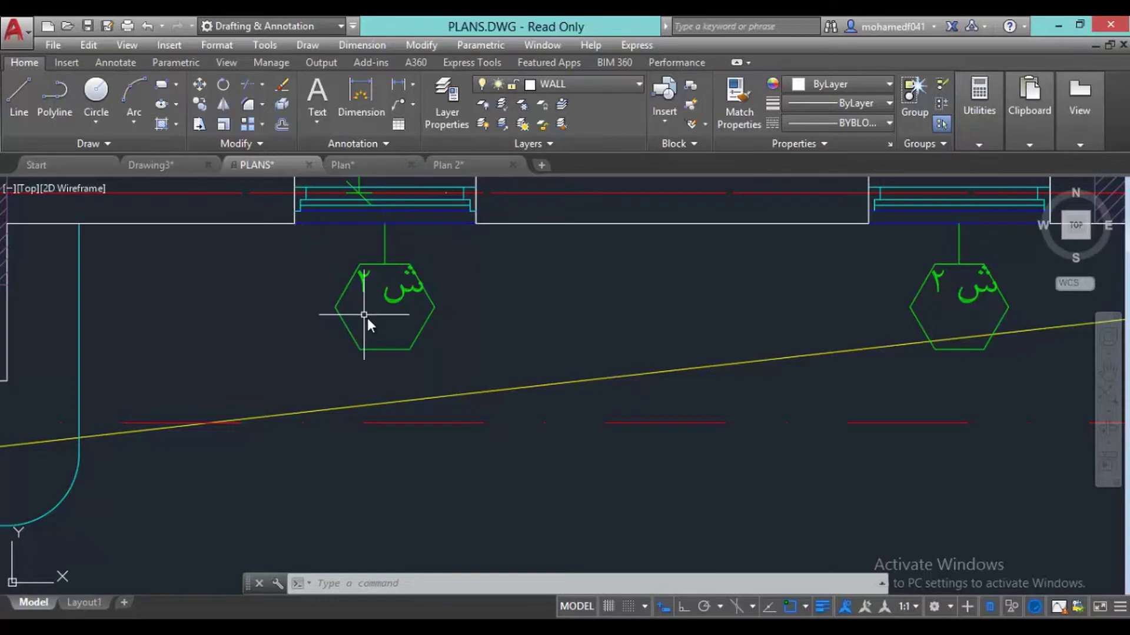
pyautogui.scroll(-5, 367, 318)
pyautogui.scroll(-5, 660, 335)
pyautogui.moveTo(660, 335); pyautogui.dragTo(567, 355, button='middle')
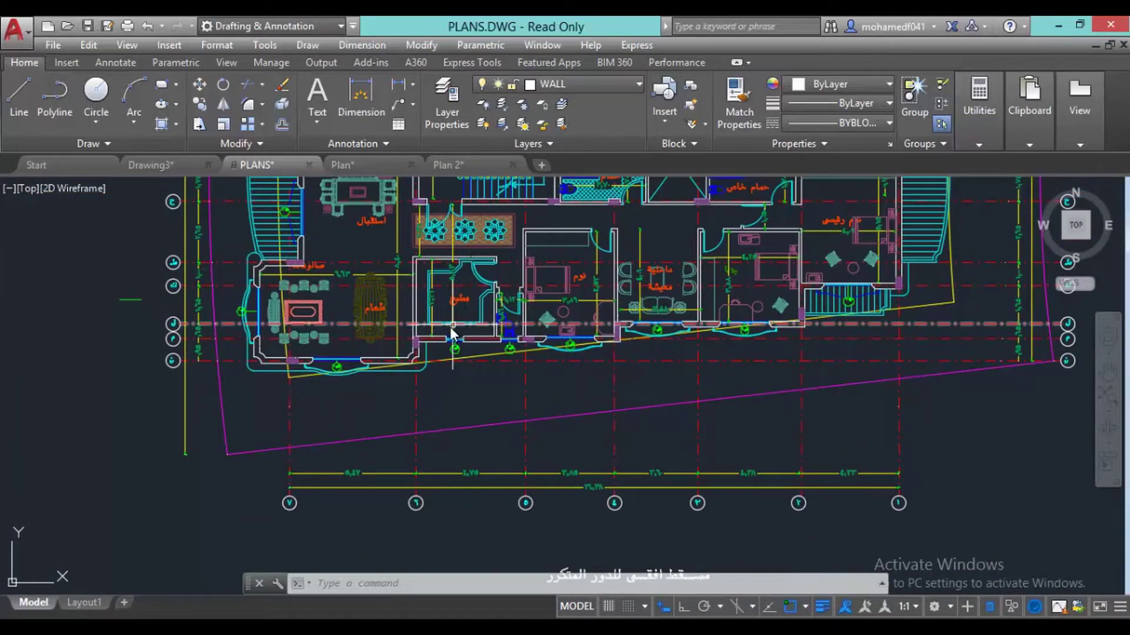
pyautogui.scroll(8, 583, 315)
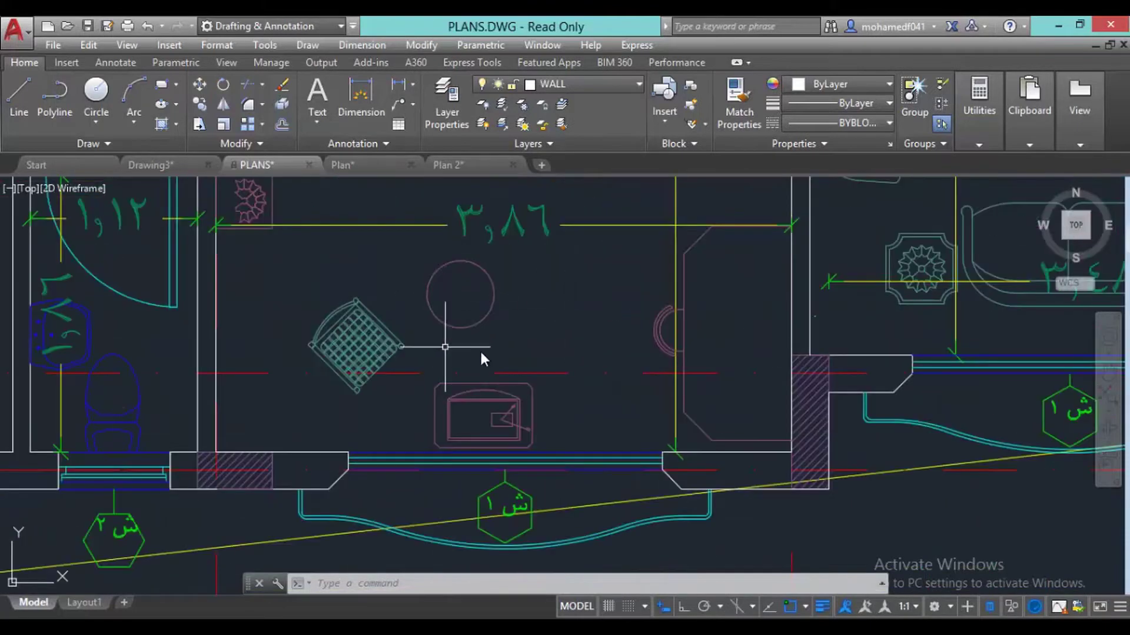
pyautogui.scroll(-6, 438, 322)
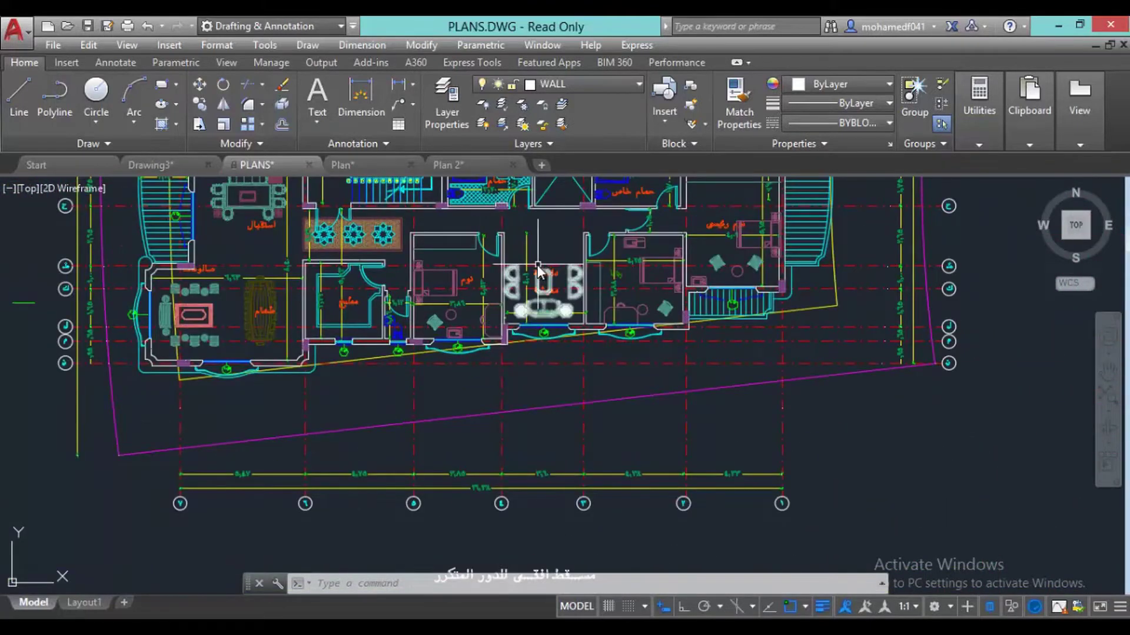
pyautogui.moveTo(472, 326)
pyautogui.mouseDown(button='middle')
pyautogui.moveTo(509, 384)
pyautogui.moveTo(510, 405)
pyautogui.mouseUp(button='middle')
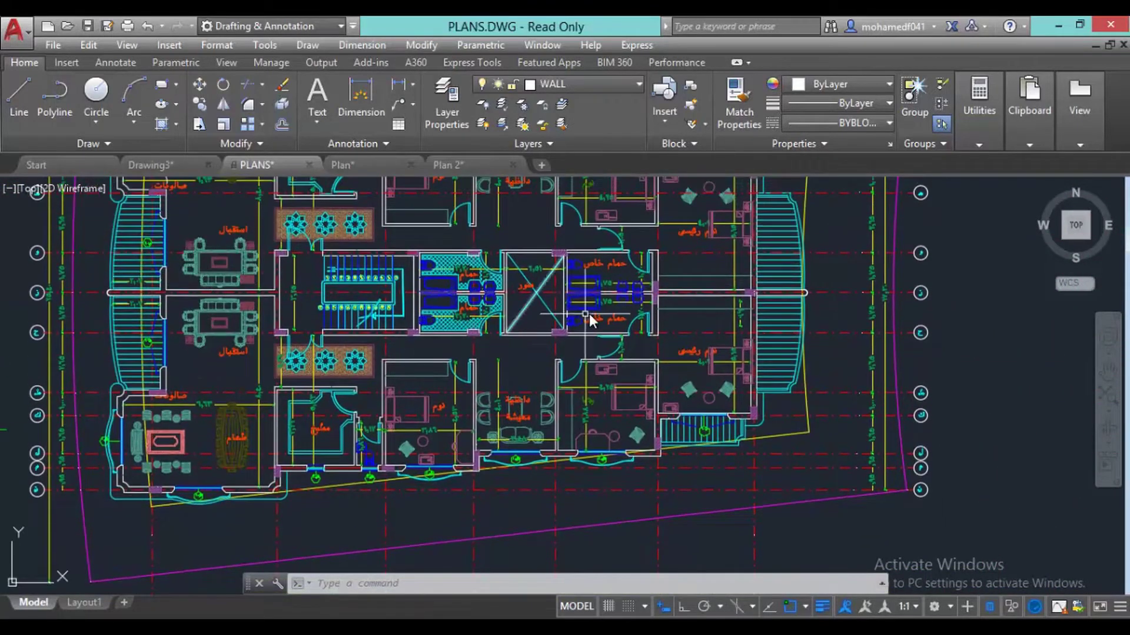
pyautogui.moveTo(589, 327); pyautogui.dragTo(550, 408, button='middle')
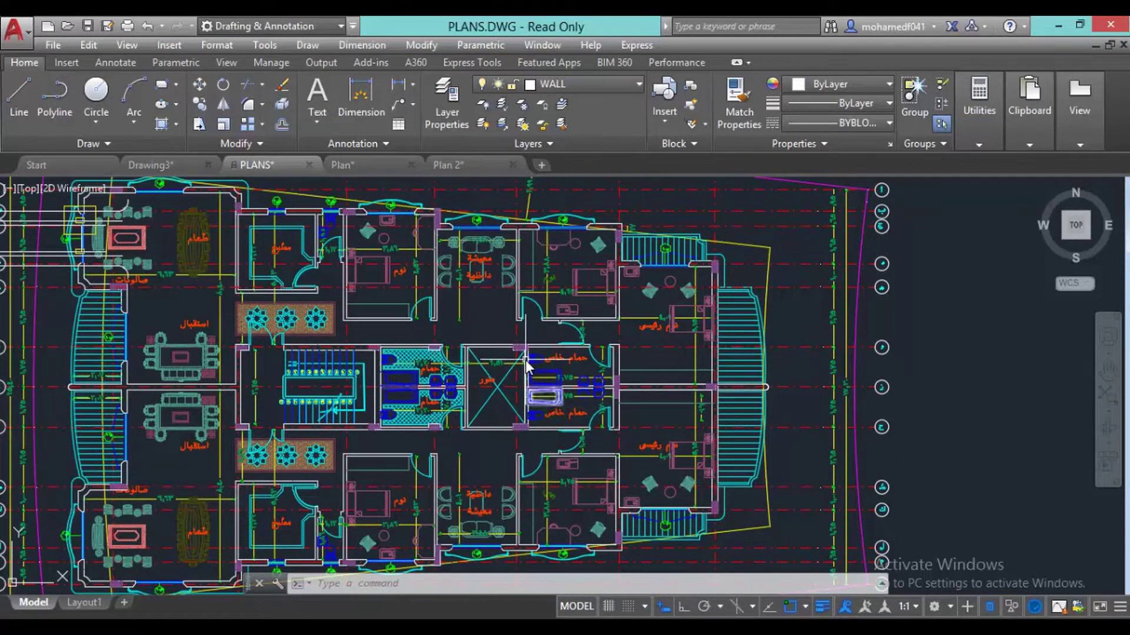
pyautogui.moveTo(525, 360)
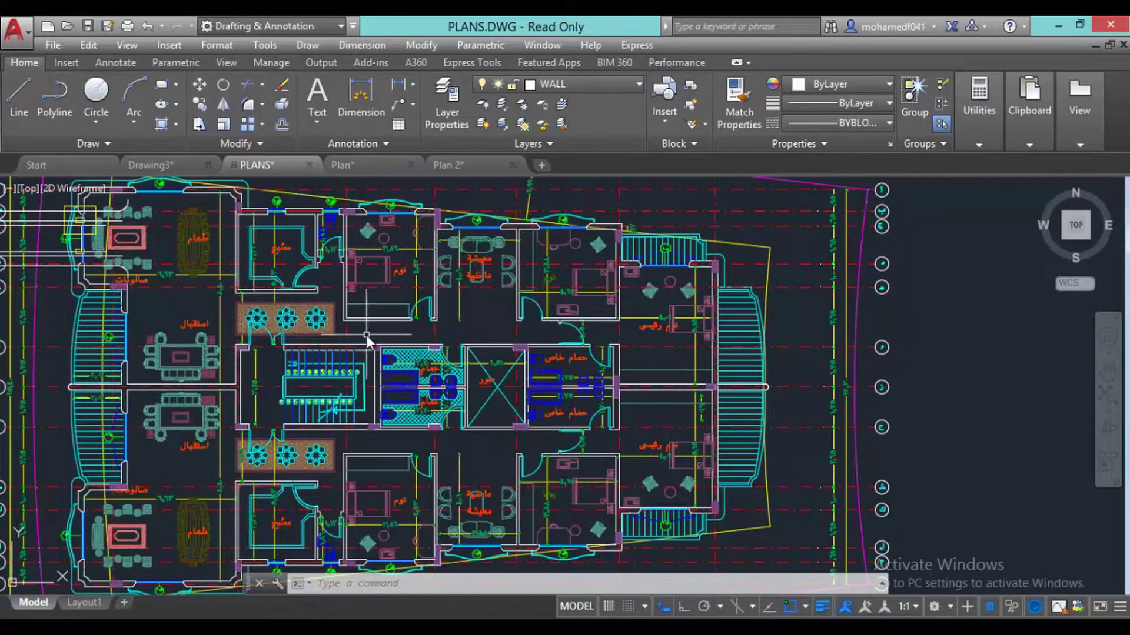
# Return to Drawing3 and draw a circle with a radius of 50 in the empty drawing area
pyautogui.click(156, 164)
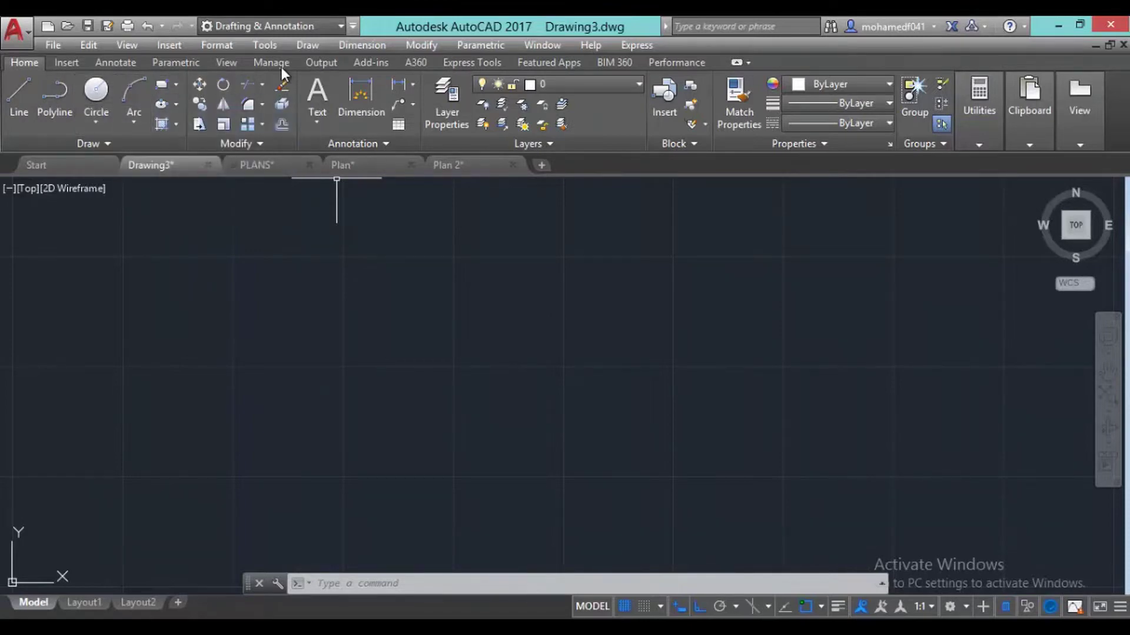
pyautogui.click(307, 45)
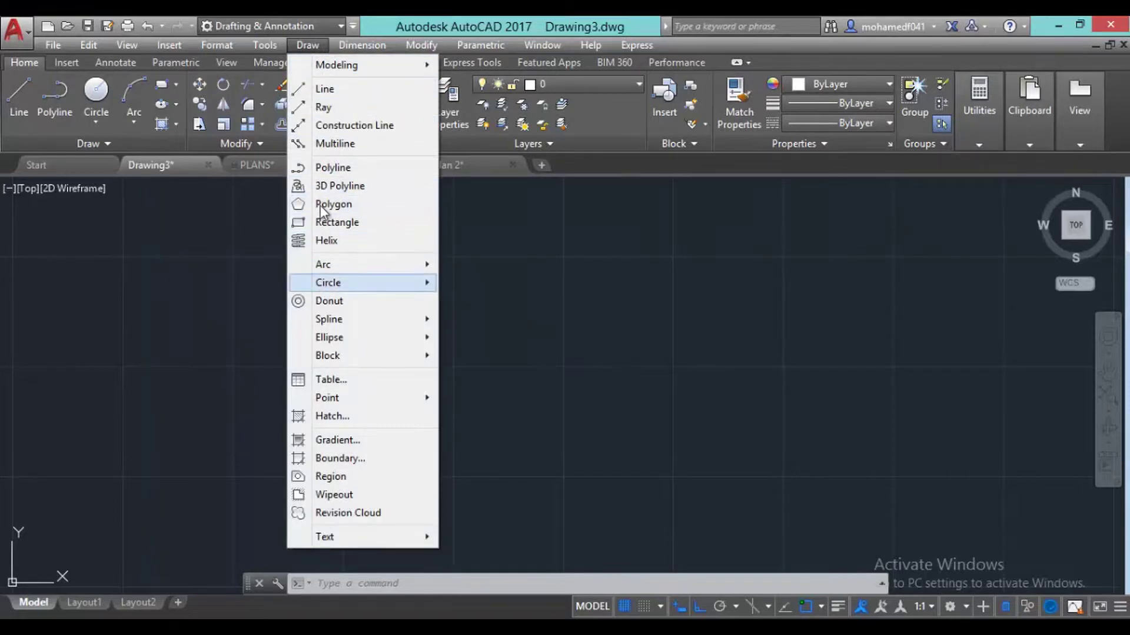
pyautogui.click(321, 47)
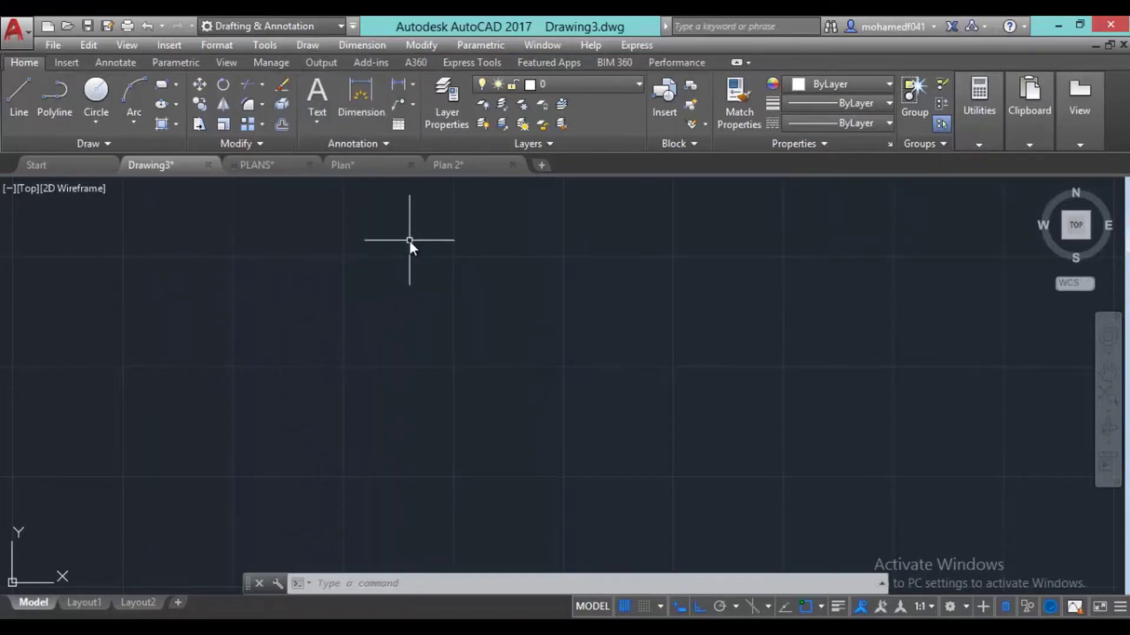
pyautogui.write('C')
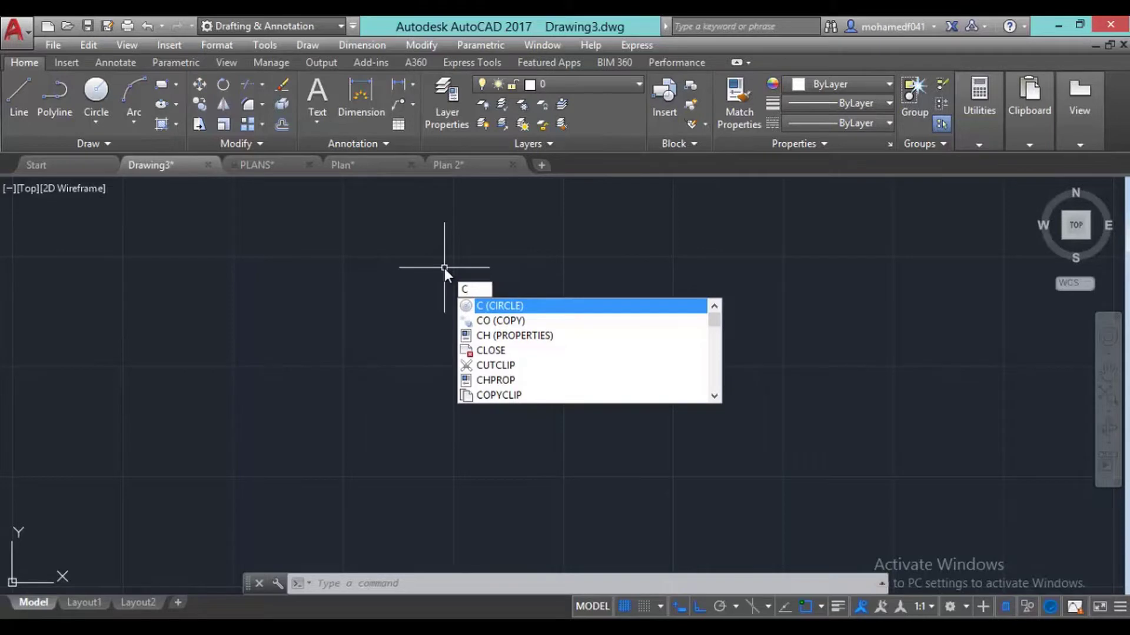
pyautogui.press('Return')
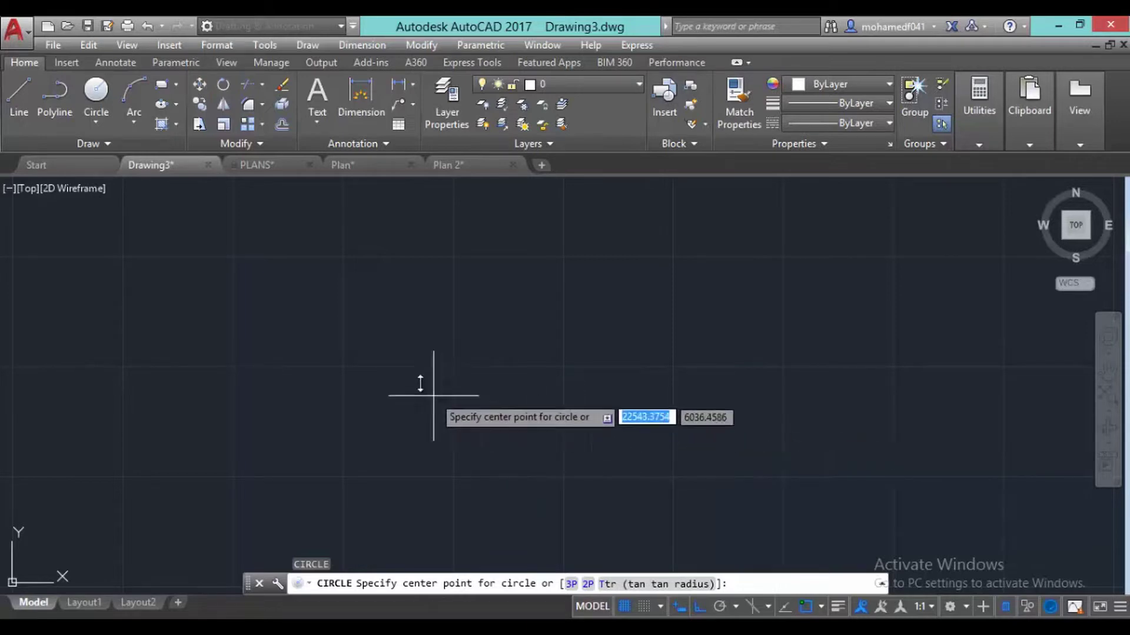
pyautogui.click(441, 361)
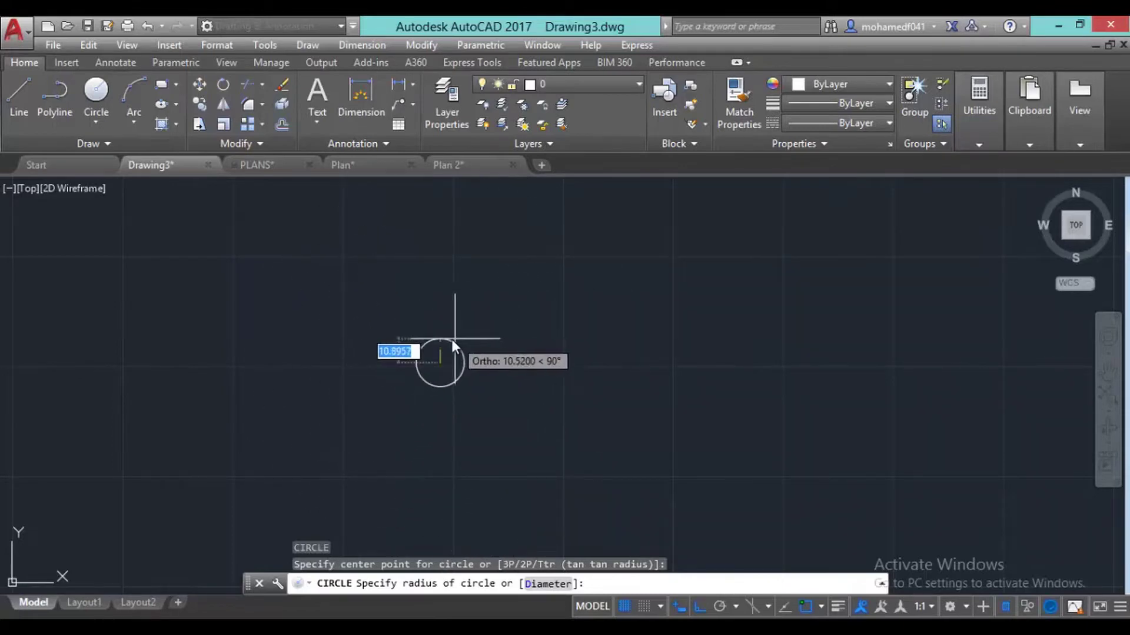
pyautogui.scroll(10, 450, 340)
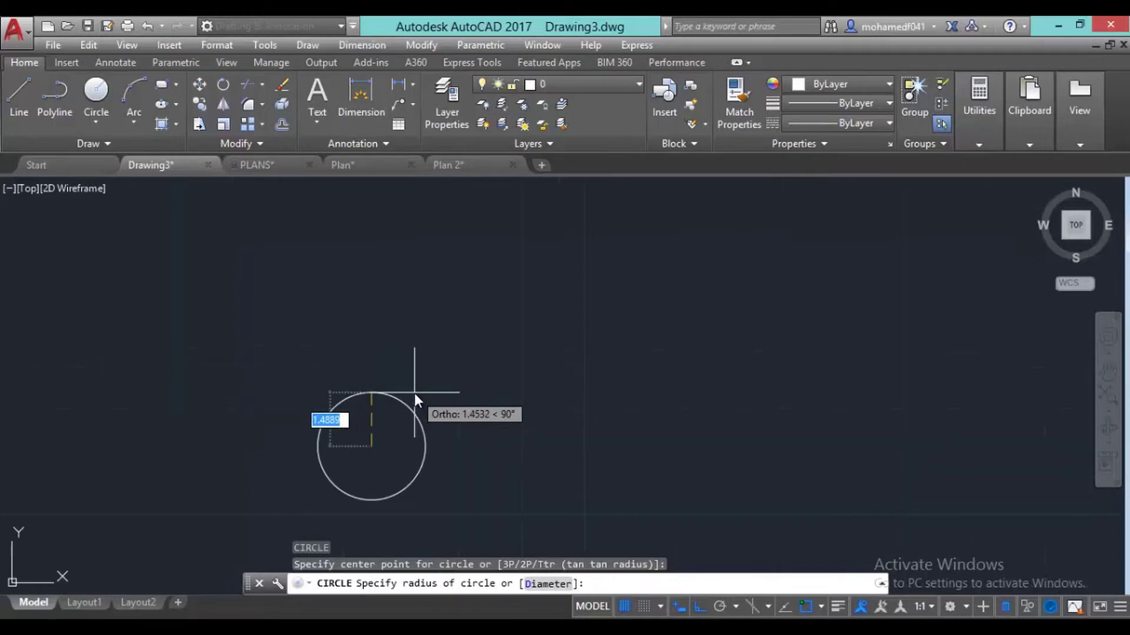
pyautogui.moveTo(415, 393); pyautogui.dragTo(571, 240, button='middle')
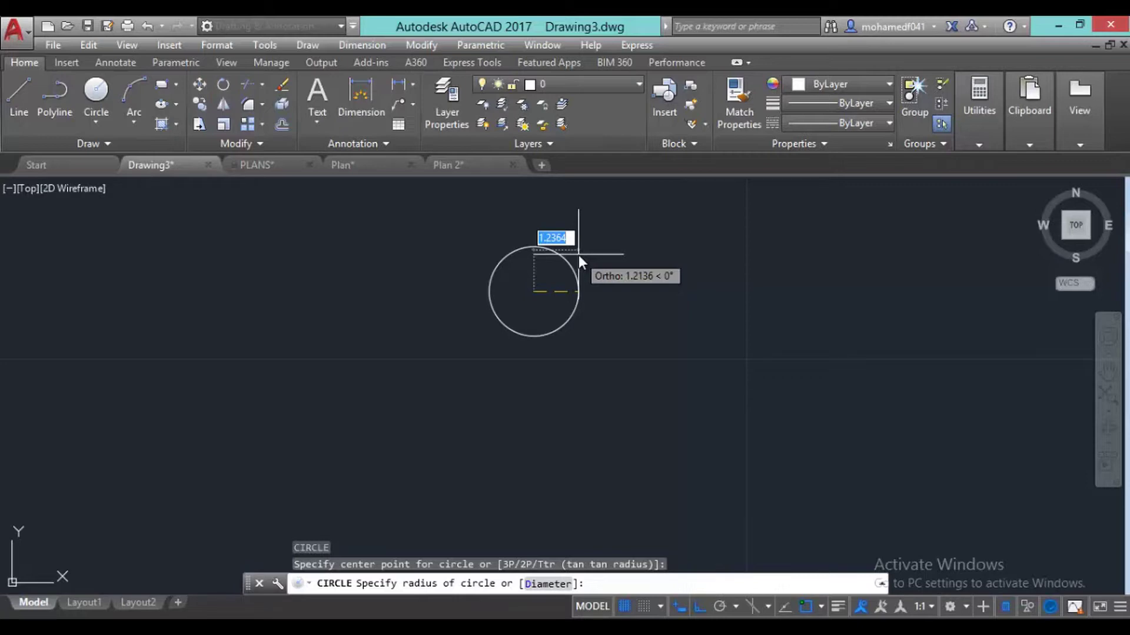
pyautogui.write('50')
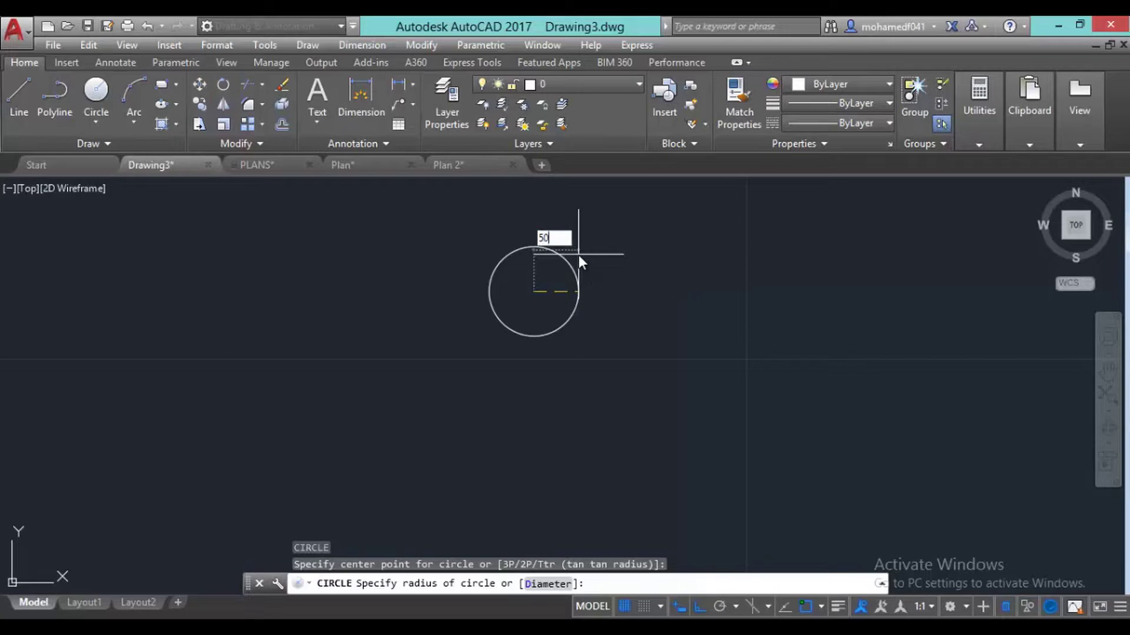
pyautogui.press('Return')
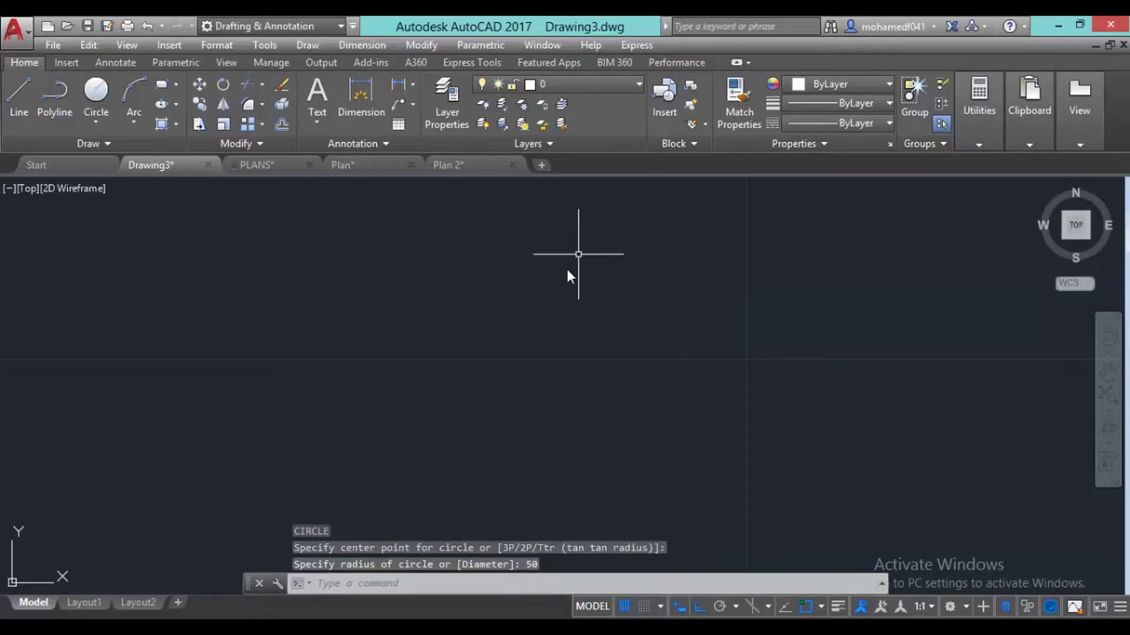
pyautogui.scroll(5, 543, 278)
pyautogui.scroll(-3, 507, 298)
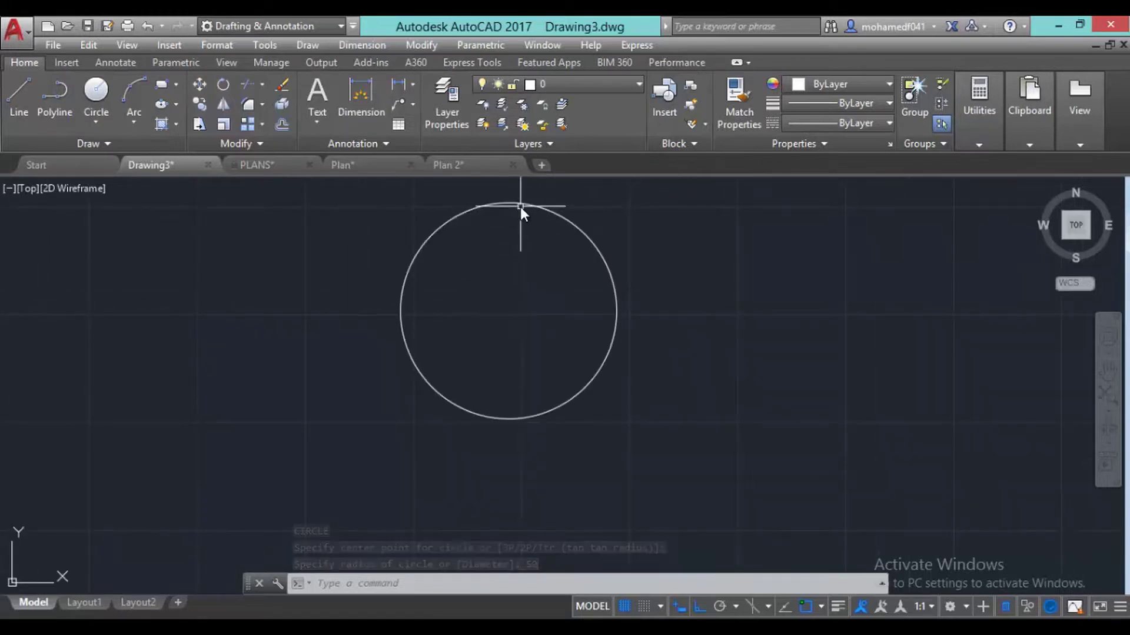
# Select the circle to check its radius and diameter properties, and clear the selection
pyautogui.click(520, 203)
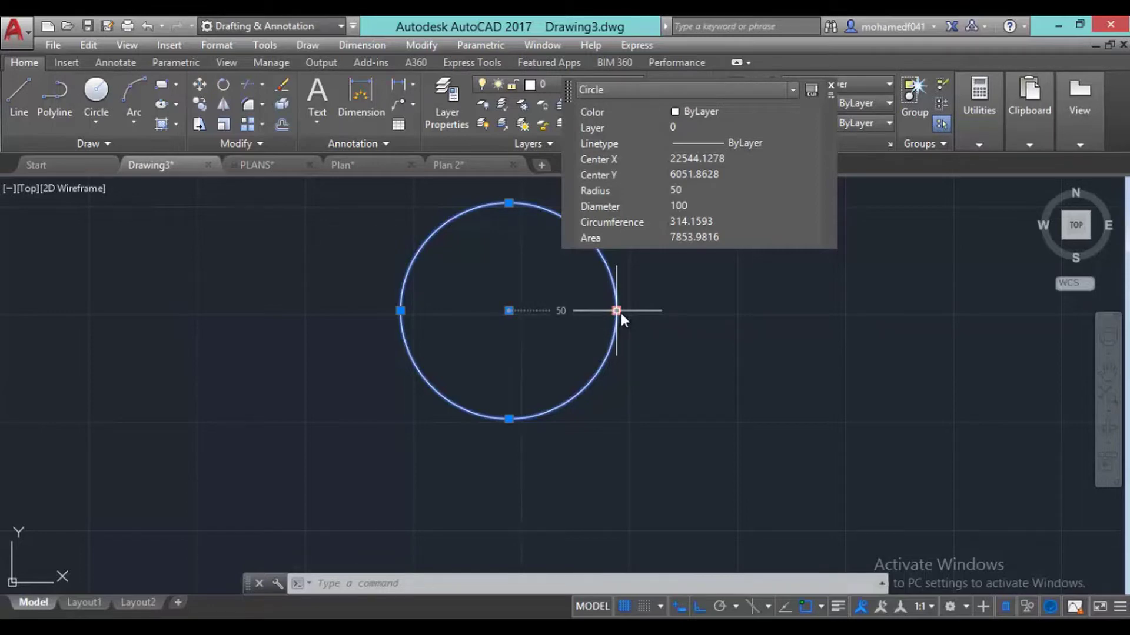
pyautogui.press('Escape')
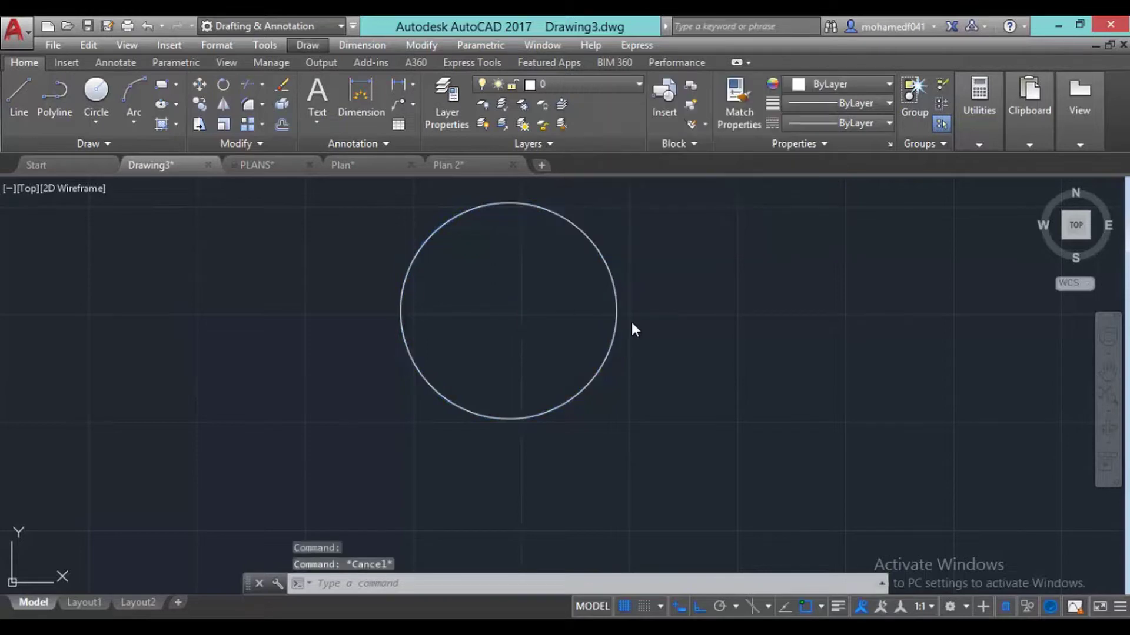
pyautogui.click(643, 401)
pyautogui.click(580, 327)
pyautogui.press('Escape')
pyautogui.press('Escape')
pyautogui.press('Escape')
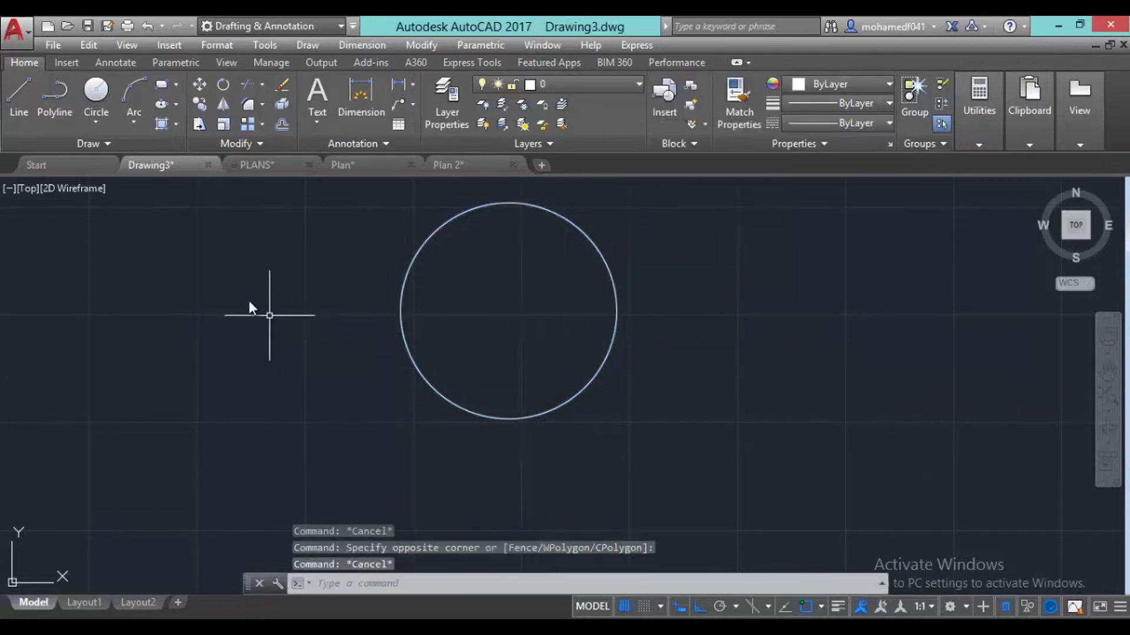
# Draw a second circle to the right of the first with the Center, Diameter method and a diameter of 100
pyautogui.click(103, 113)
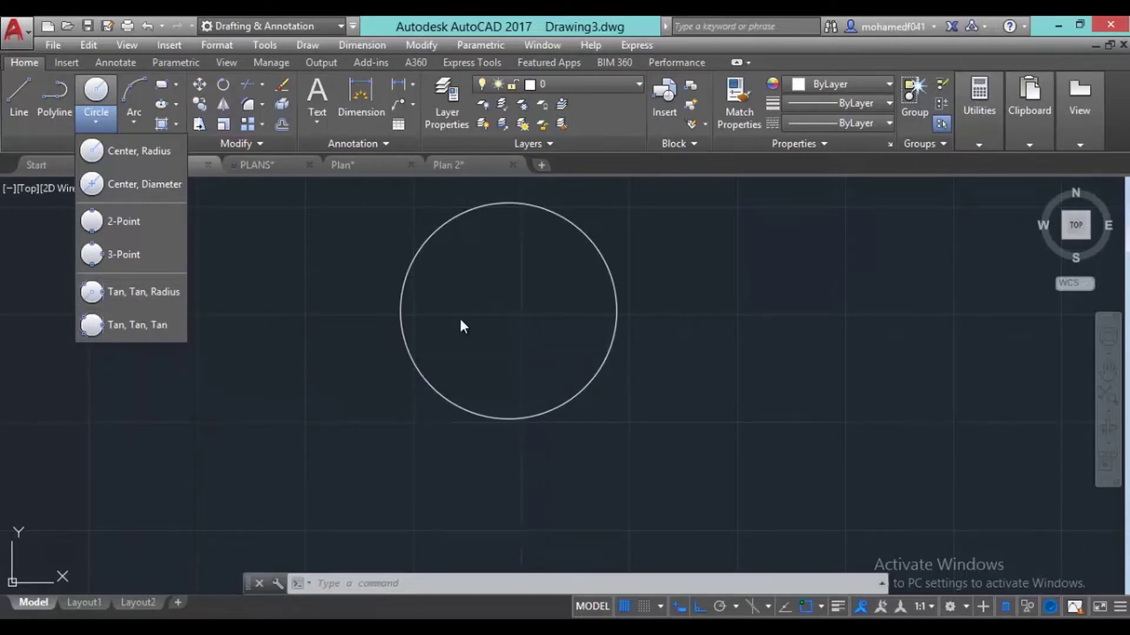
pyautogui.click(125, 185)
pyautogui.moveTo(517, 295); pyautogui.dragTo(335, 273, button='middle')
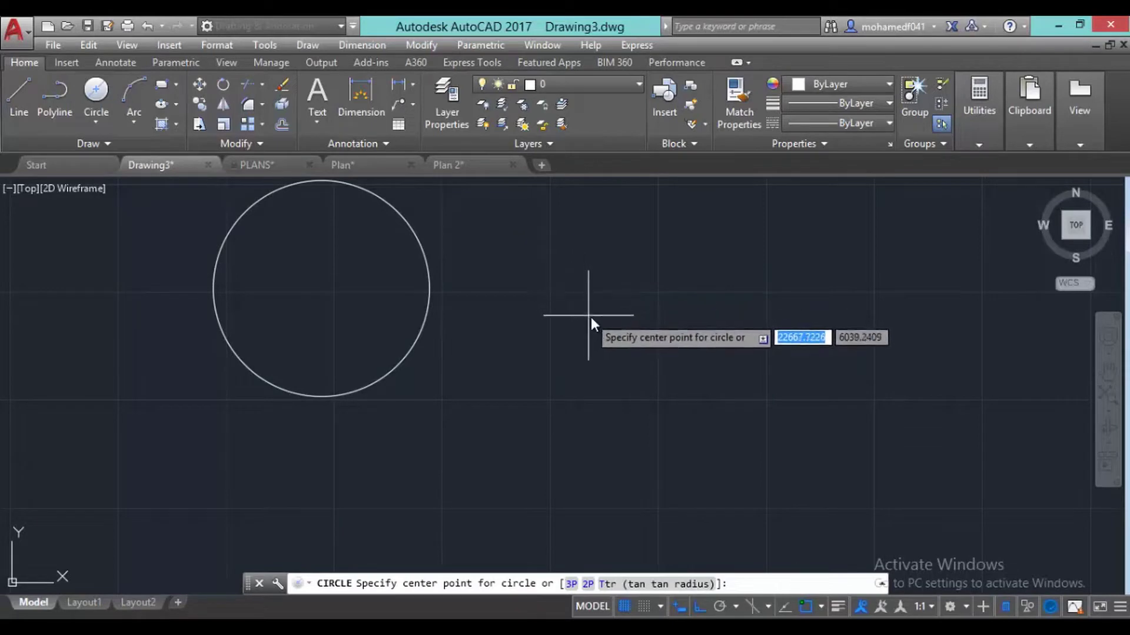
pyautogui.click(630, 285)
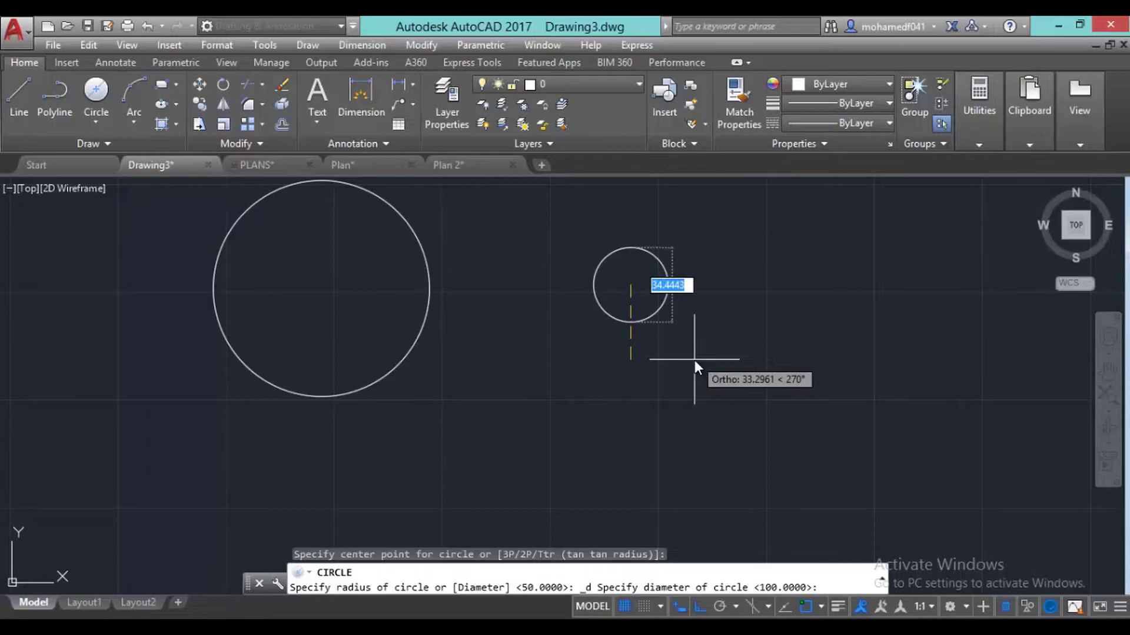
pyautogui.write('100')
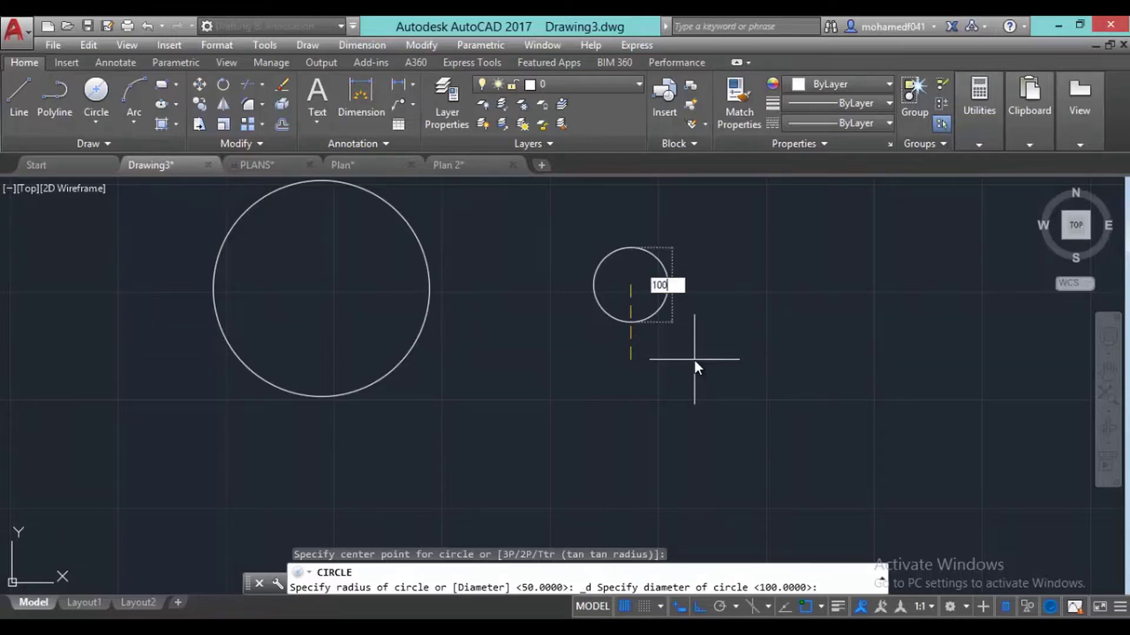
pyautogui.press('Return')
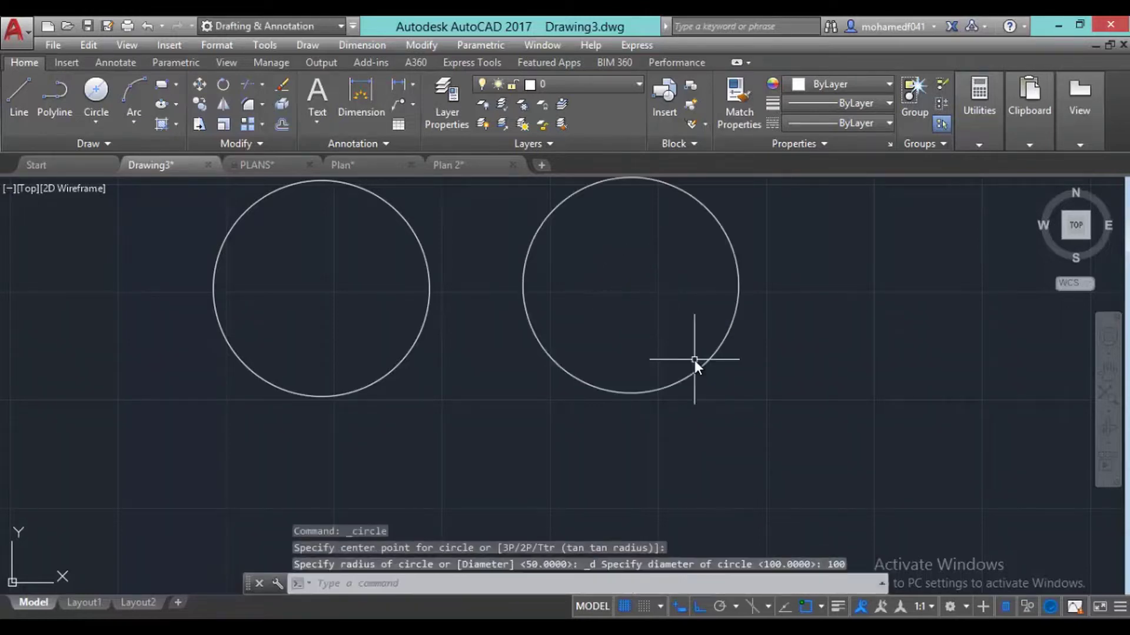
# Draw a small circle between the two circles with the 2-Point method, its diameter spanning their facing edges
pyautogui.press('Escape')
pyautogui.press('Escape')
pyautogui.press('Escape')
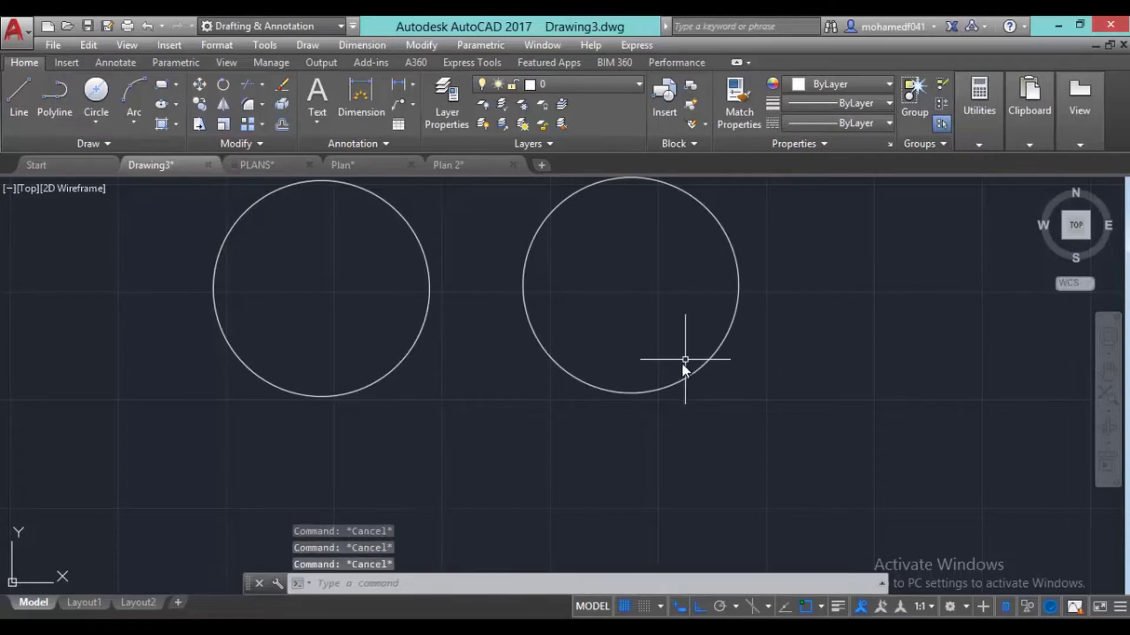
pyautogui.scroll(-3, 641, 328)
pyautogui.moveTo(633, 331); pyautogui.dragTo(573, 330, button='middle')
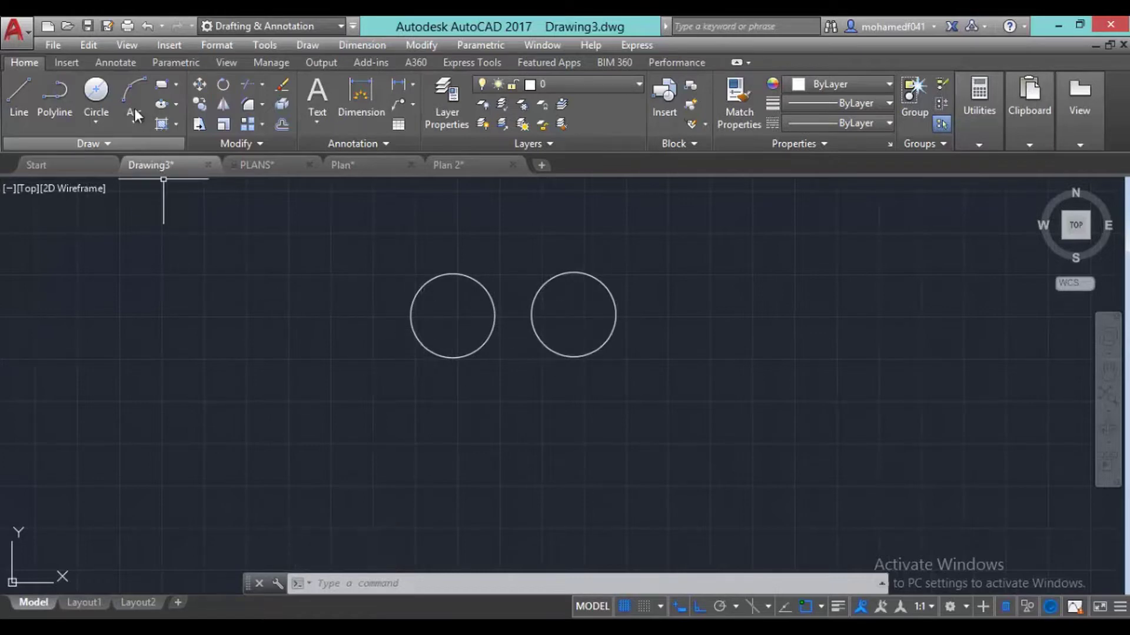
pyautogui.click(96, 118)
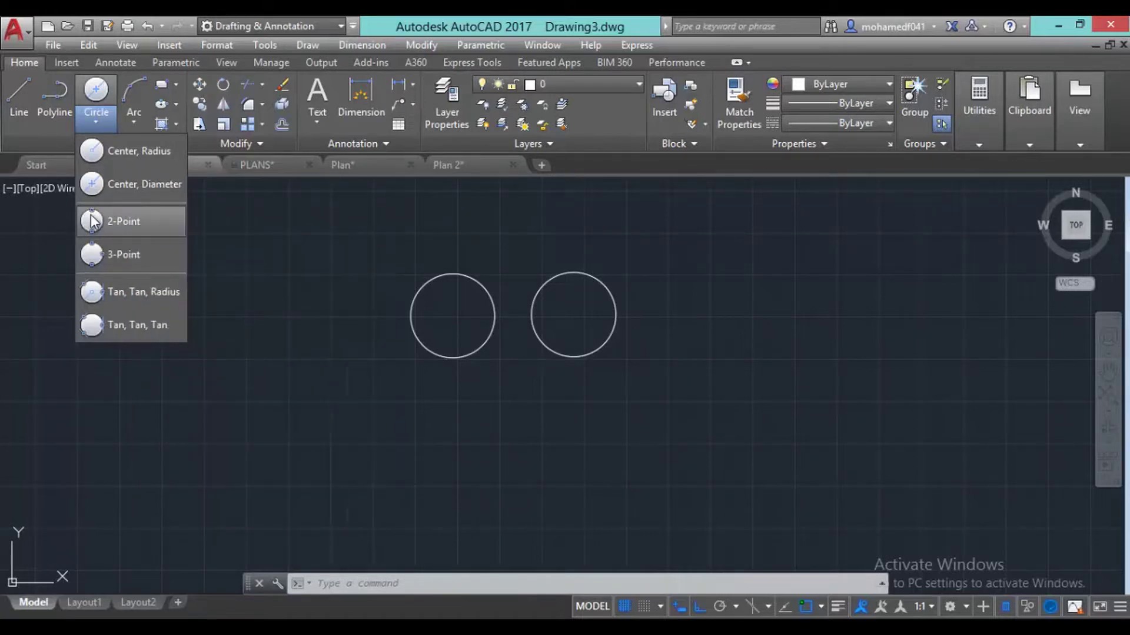
pyautogui.click(147, 226)
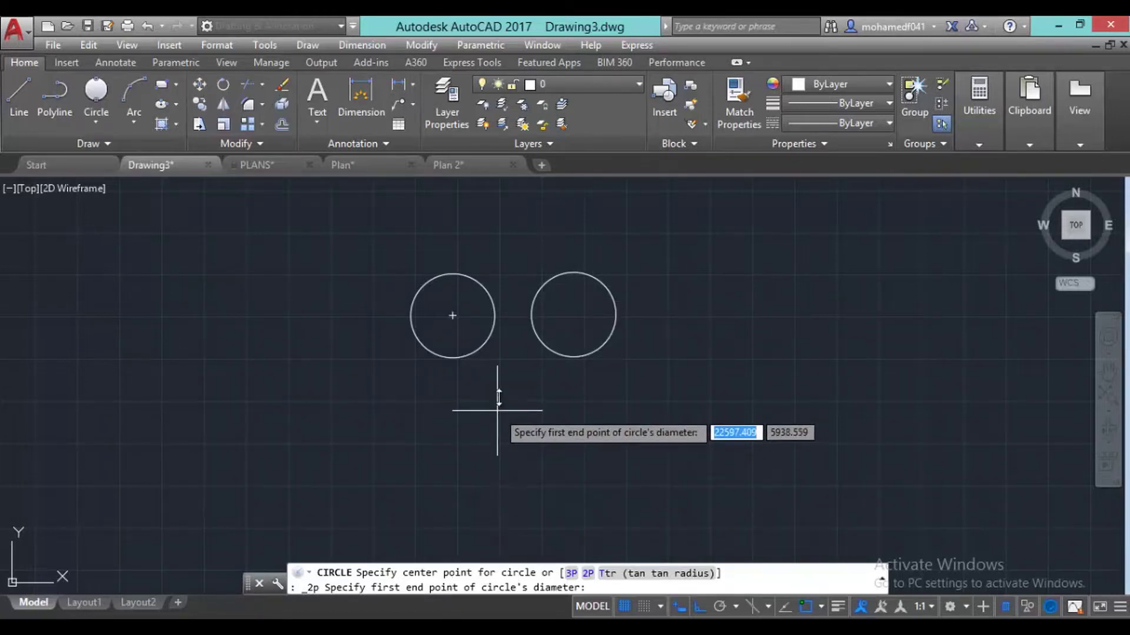
pyautogui.scroll(4, 512, 294)
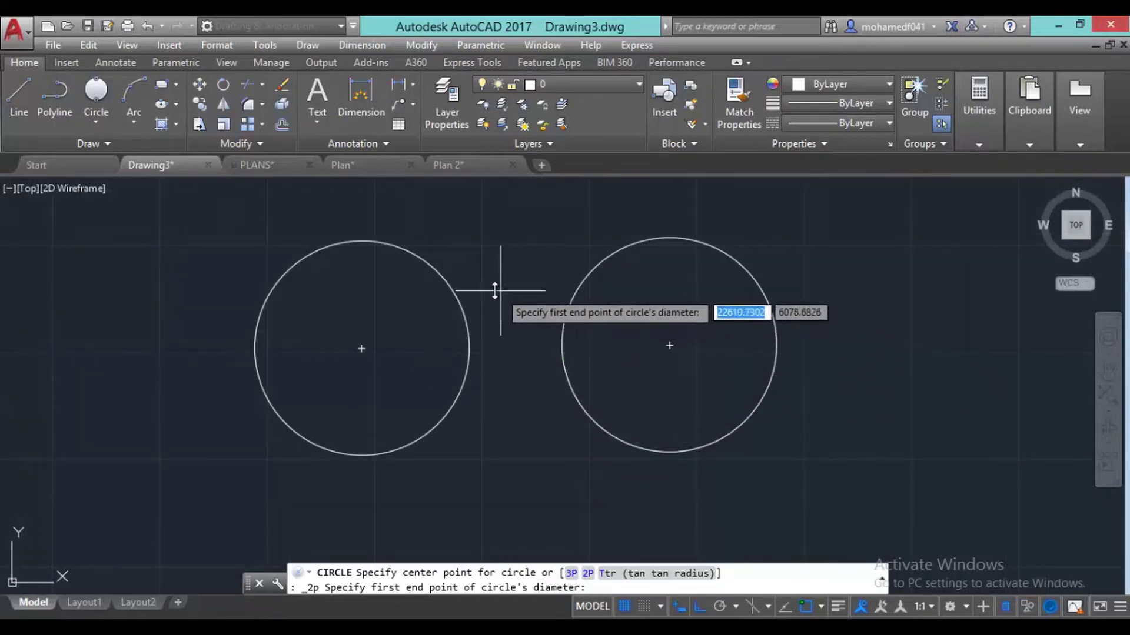
pyautogui.click(470, 349)
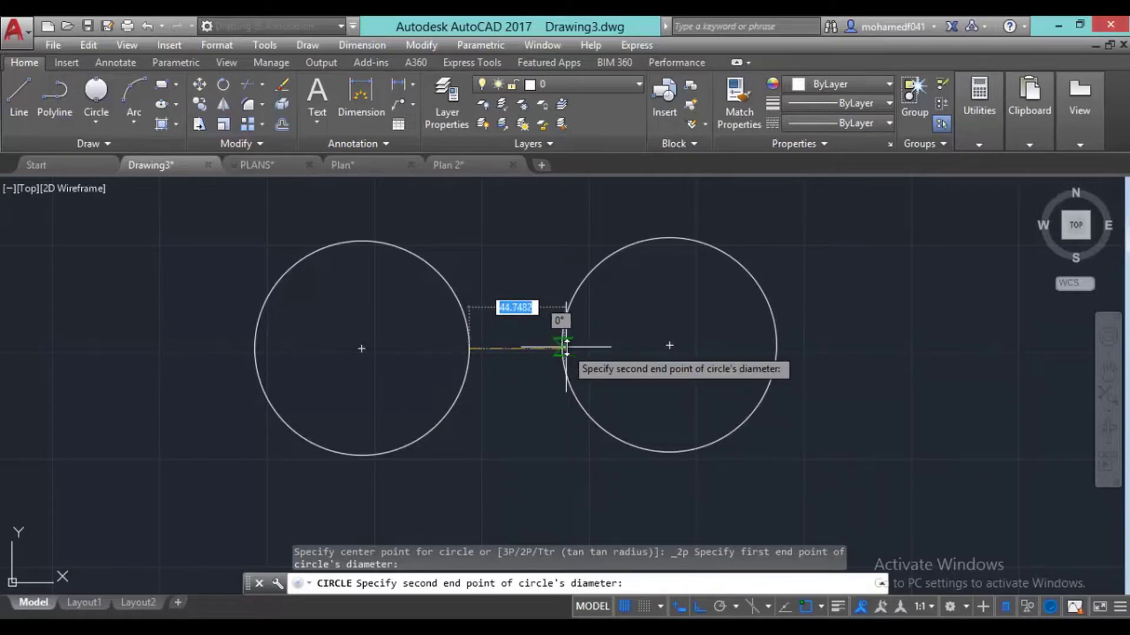
pyautogui.scroll(6, 561, 348)
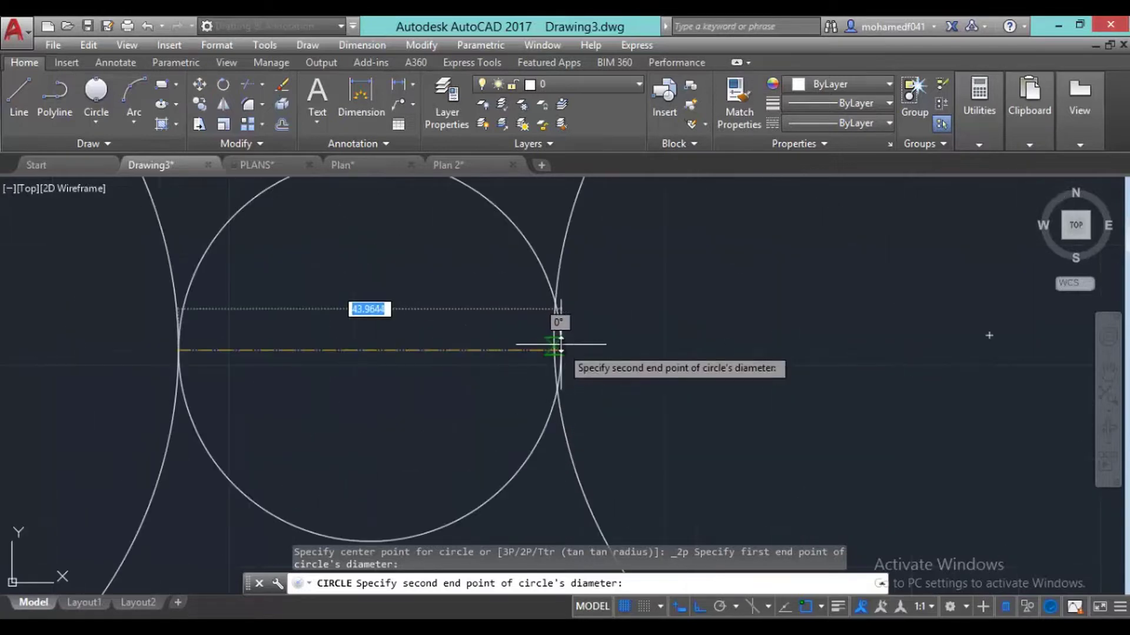
pyautogui.click(553, 346)
pyautogui.scroll(-5, 584, 370)
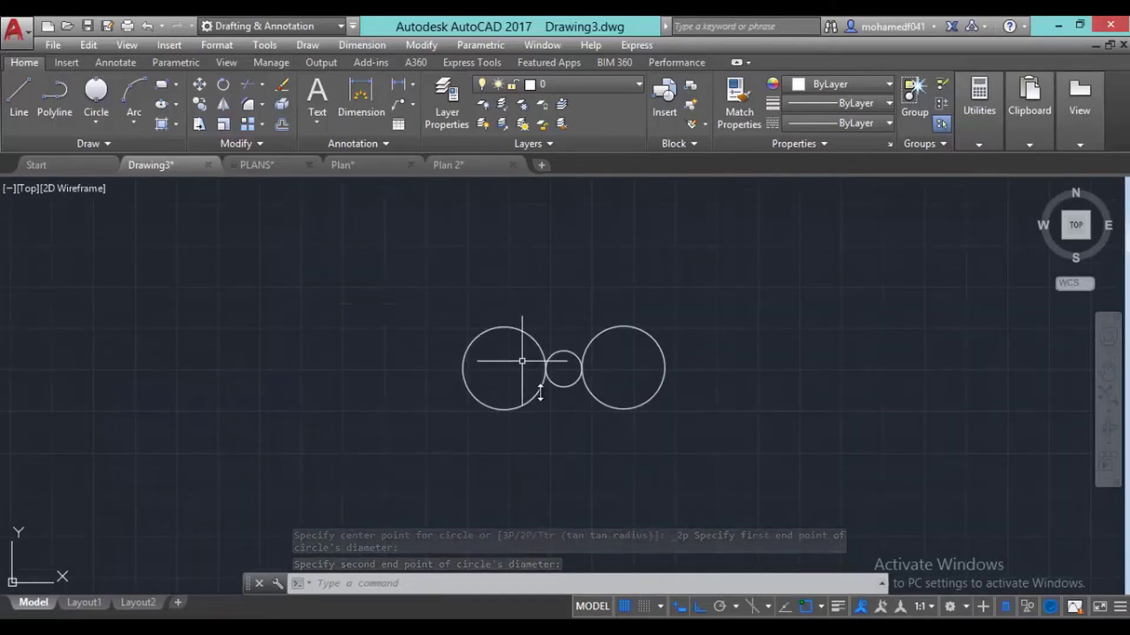
pyautogui.click(587, 386)
pyautogui.moveTo(619, 387); pyautogui.dragTo(566, 361, button='middle')
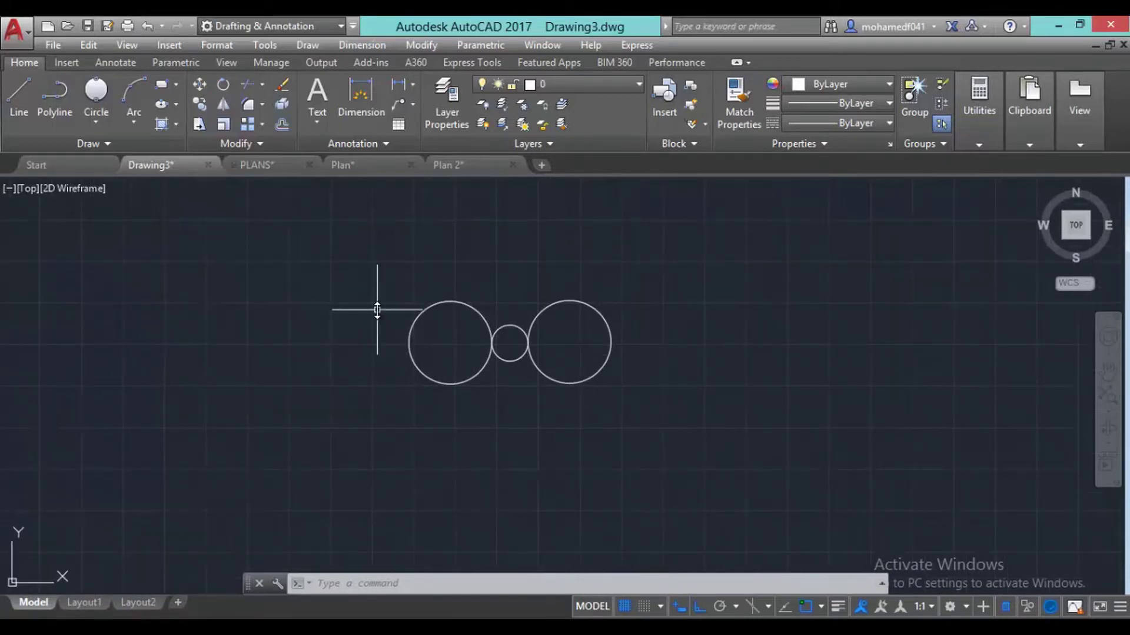
# Turn Ortho off and draw two connected lines left of the circles, one slanted and one nearly horizontal, forming a sharp angle opening right
pyautogui.write('l')
pyautogui.press('Return')
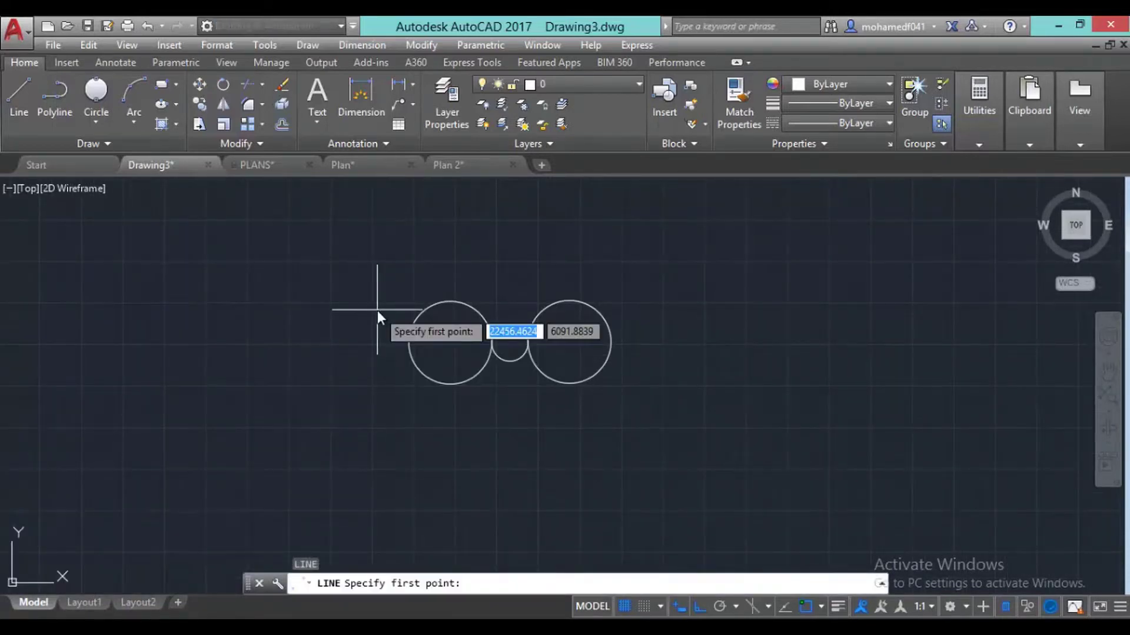
pyautogui.click(295, 294)
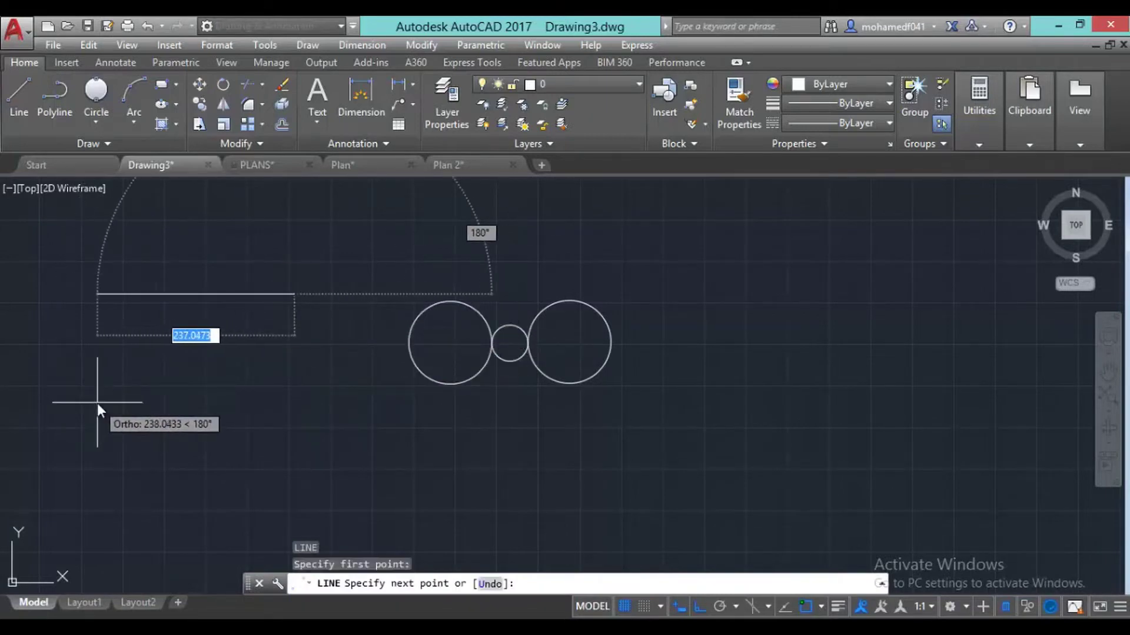
pyautogui.press('F8')
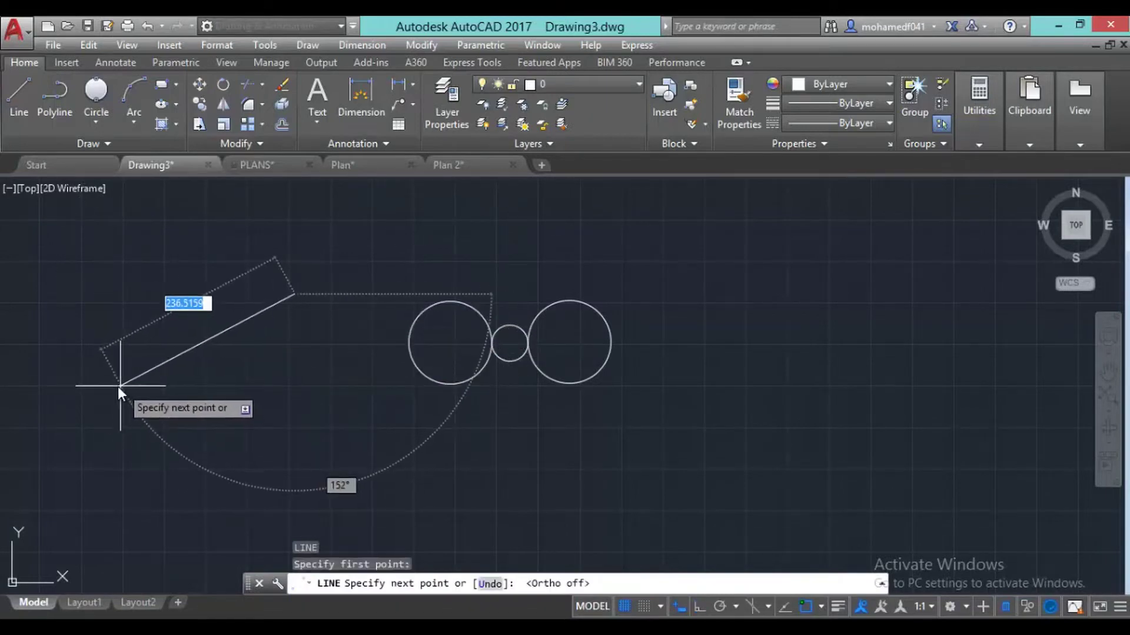
pyautogui.click(63, 393)
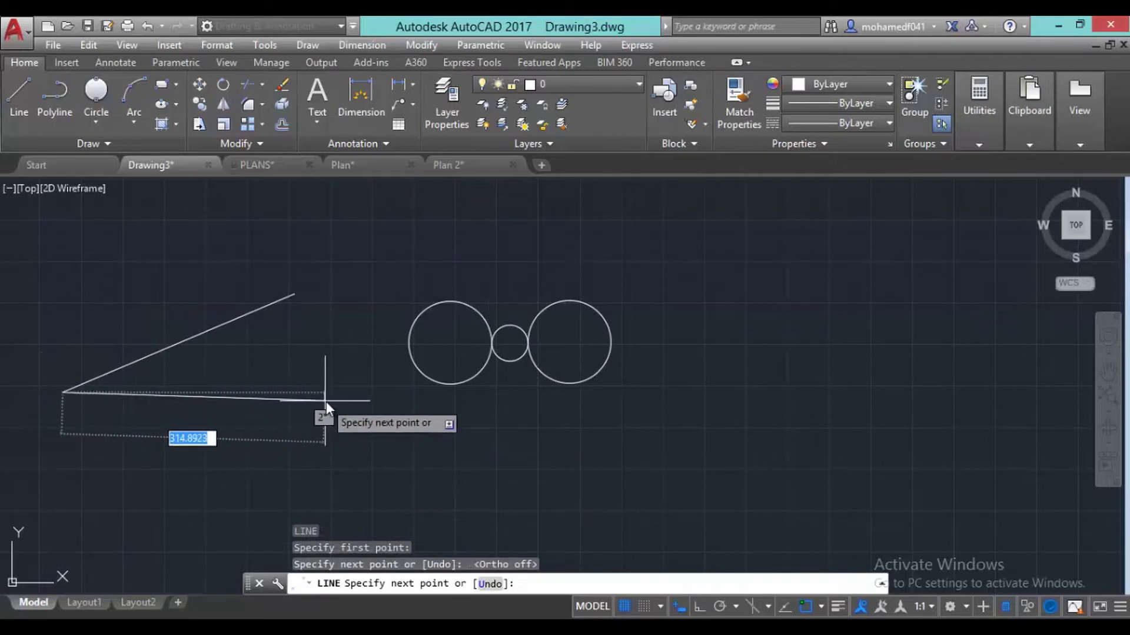
pyautogui.click(301, 392)
pyautogui.press('Escape')
pyautogui.press('Escape')
pyautogui.press('Escape')
pyautogui.press('Escape')
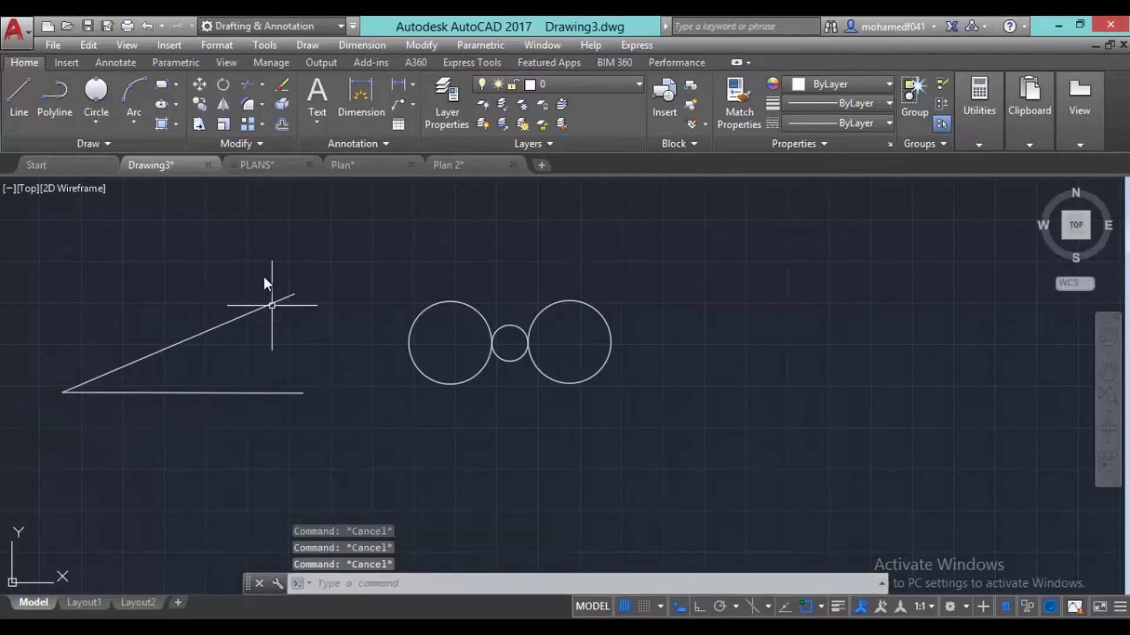
# Draw a circle with the 2-Point method from the slanted line down to the horizontal line
pyautogui.click(104, 87)
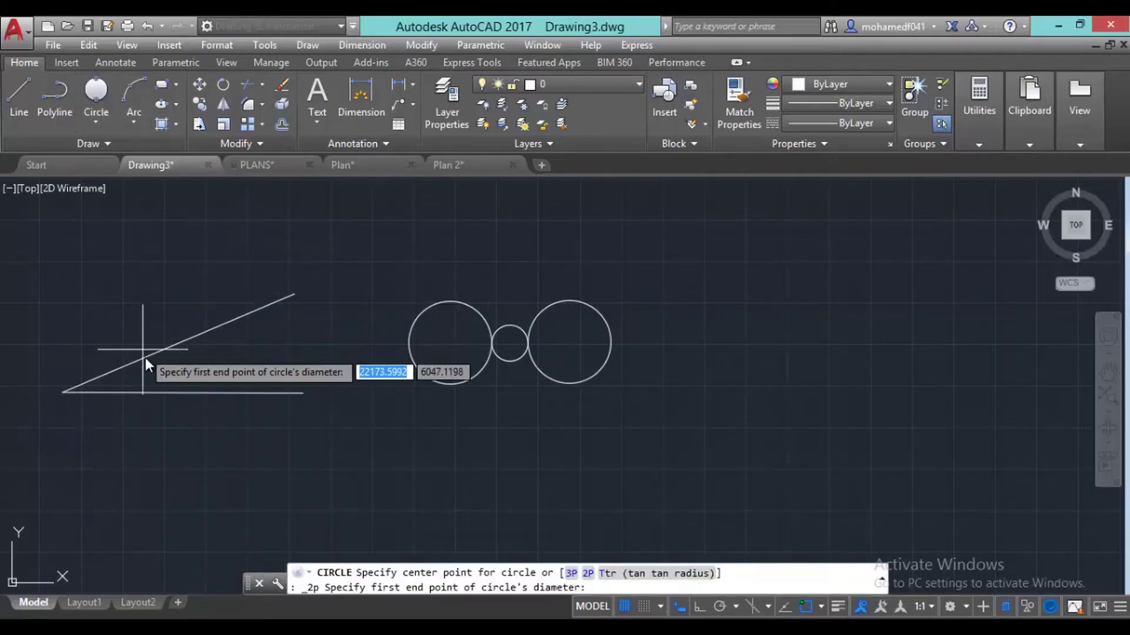
pyautogui.click(218, 331)
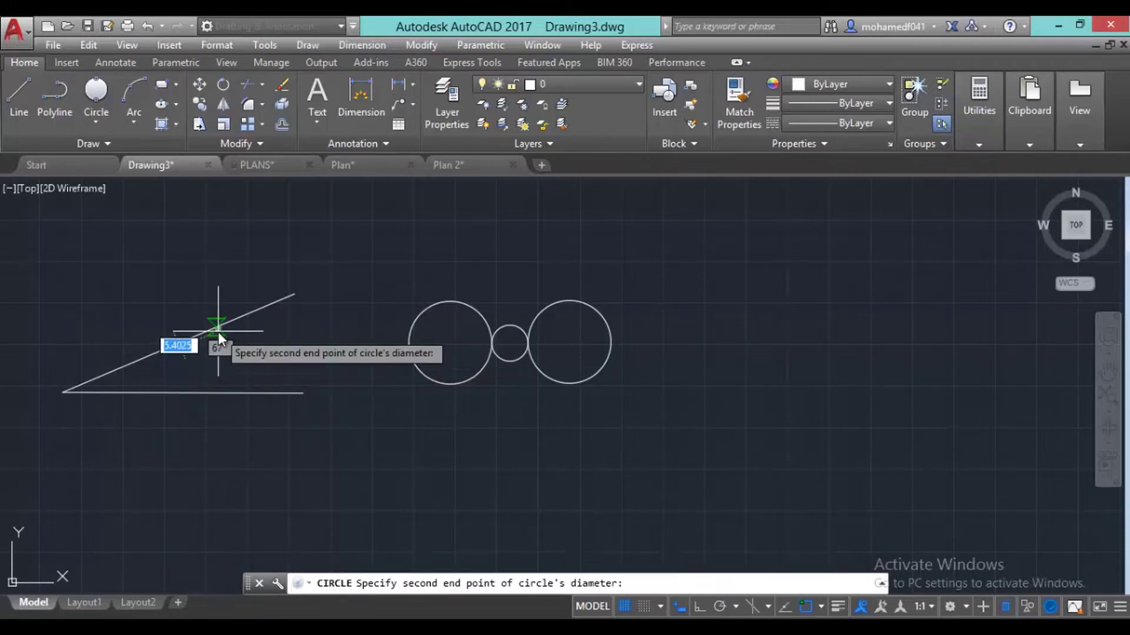
pyautogui.click(223, 395)
pyautogui.press('Escape')
pyautogui.press('Escape')
pyautogui.press('Escape')
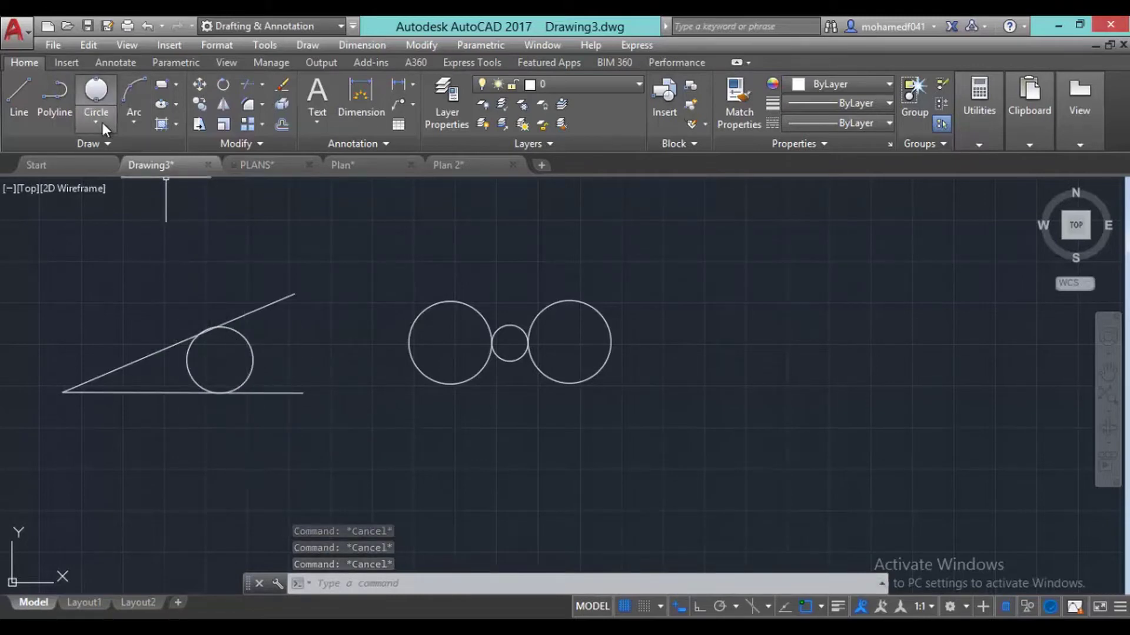
# Erase the circle between the two angled lines
pyautogui.click(285, 371)
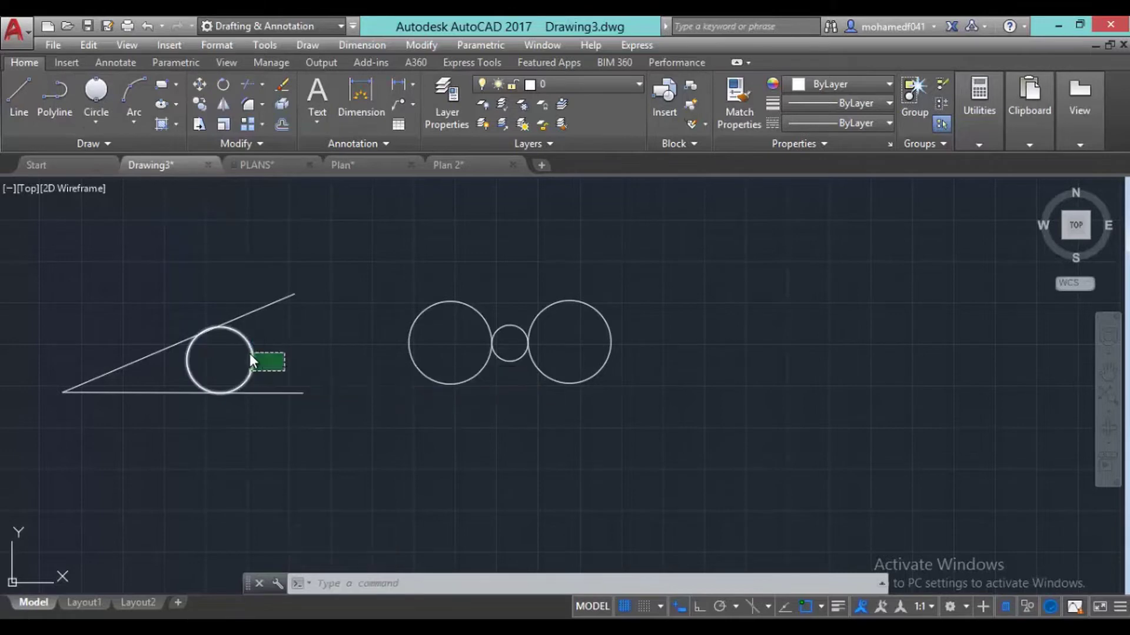
pyautogui.click(249, 355)
pyautogui.press('Delete')
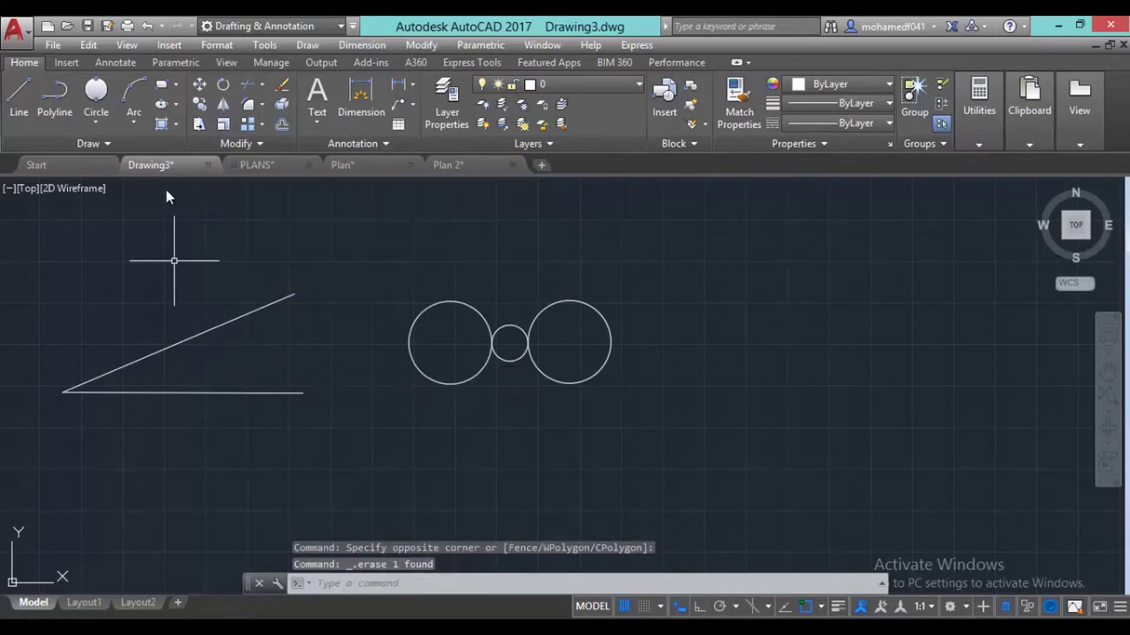
# Draw a circle with the 3-Point method through the lines' shared vertex and their two free endpoints
pyautogui.click(101, 112)
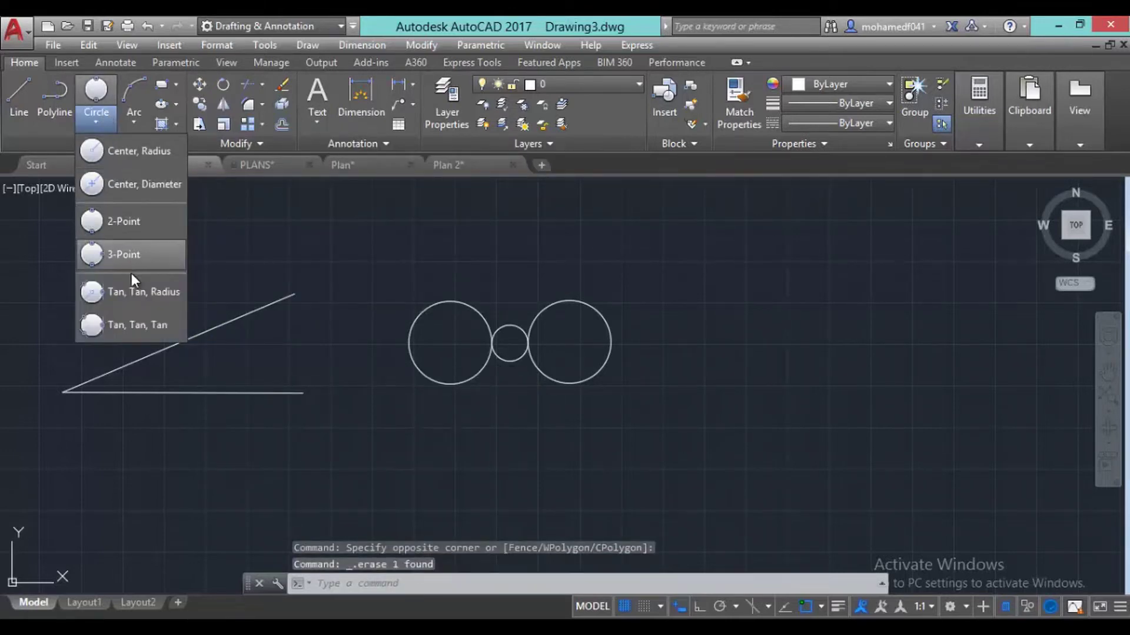
pyautogui.click(157, 266)
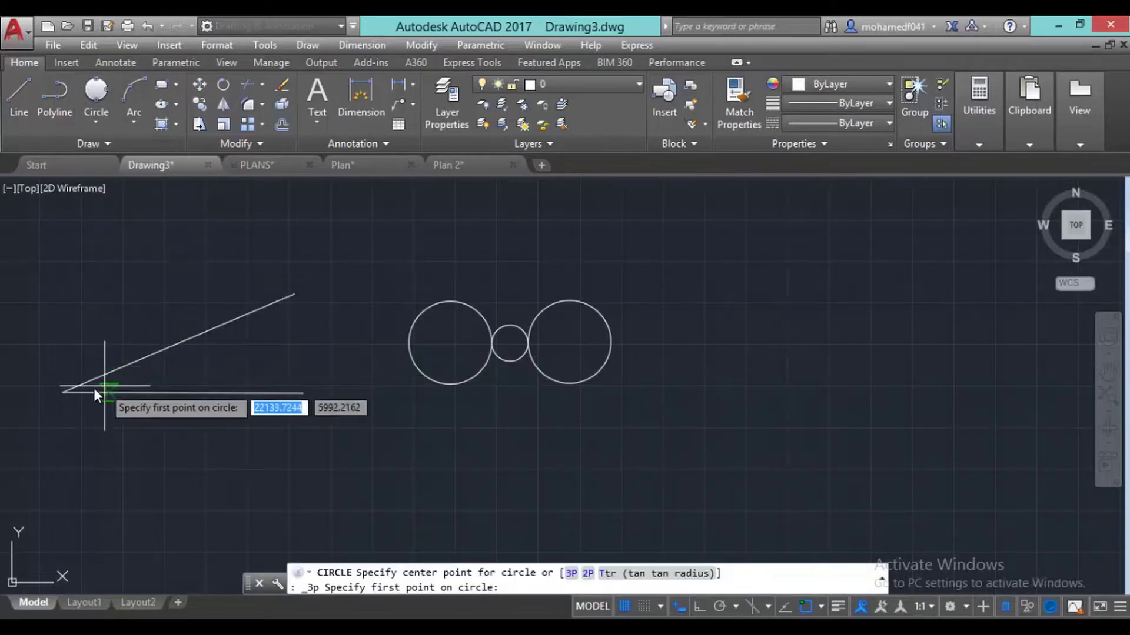
pyautogui.click(62, 392)
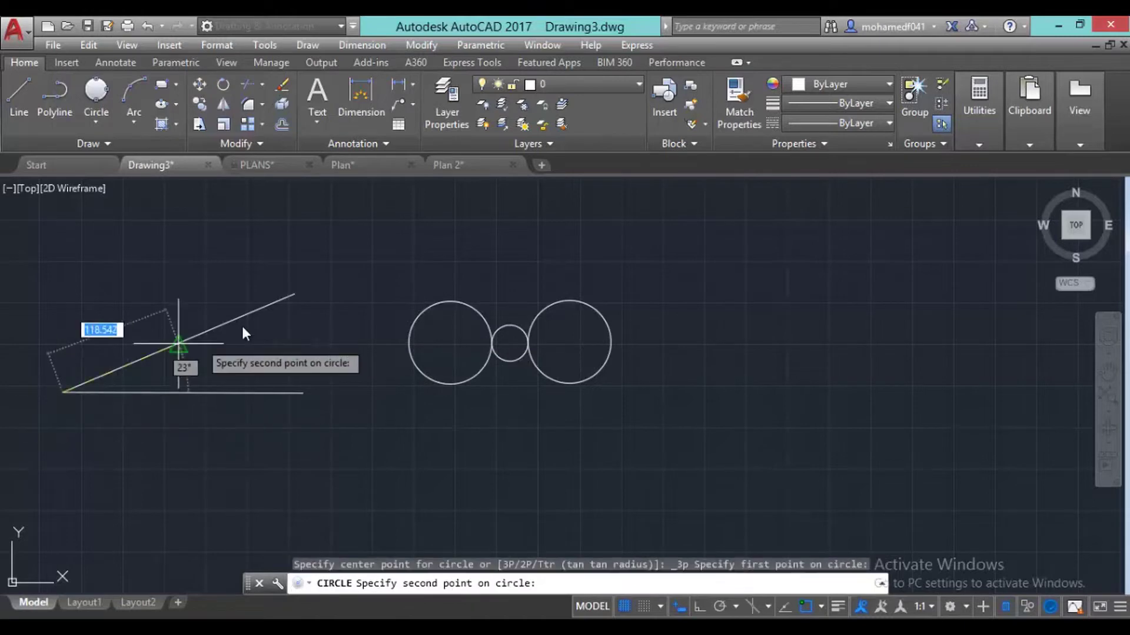
pyautogui.click(295, 294)
pyautogui.click(303, 393)
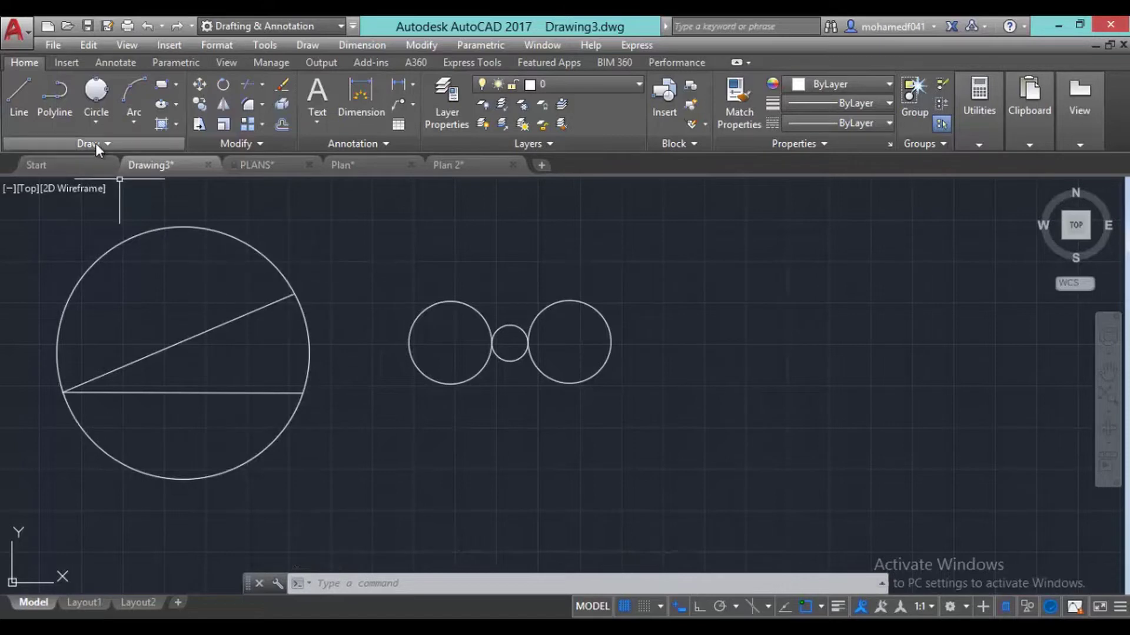
# Draw a small circle tangent to the slanted and horizontal lines with the Tan, Tan, Radius method, entering its radius
pyautogui.click(93, 122)
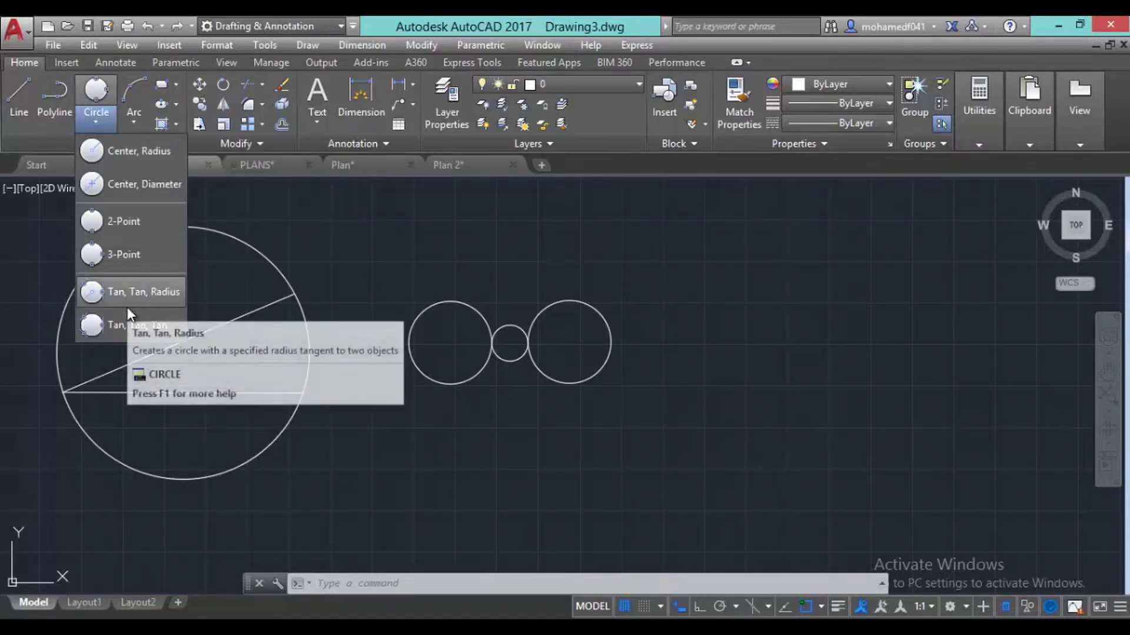
pyautogui.click(168, 292)
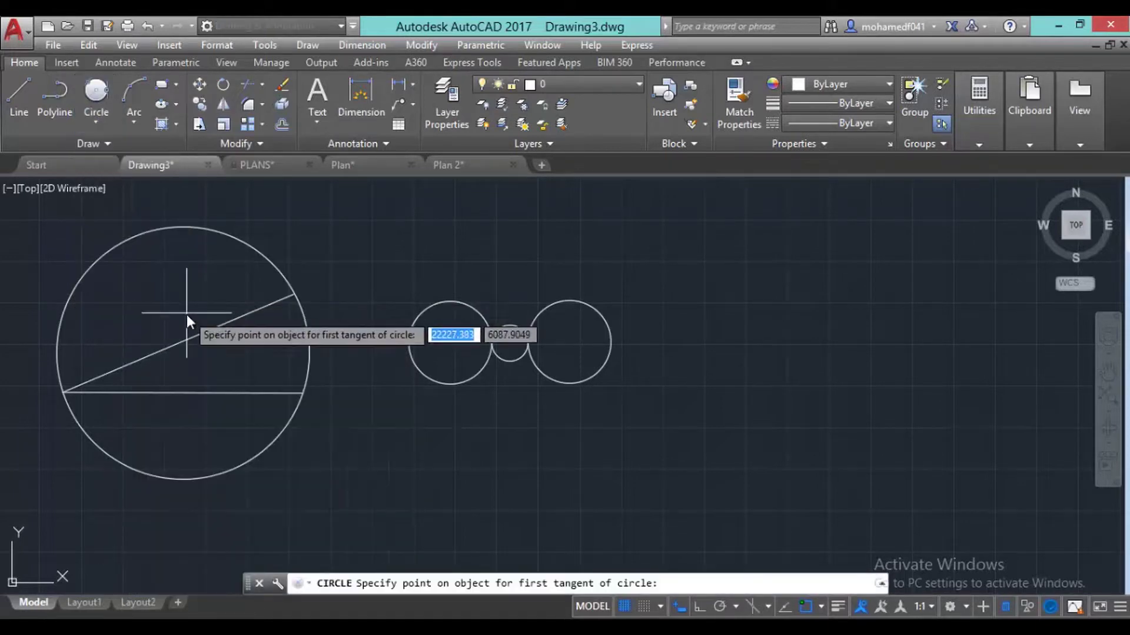
pyautogui.click(183, 343)
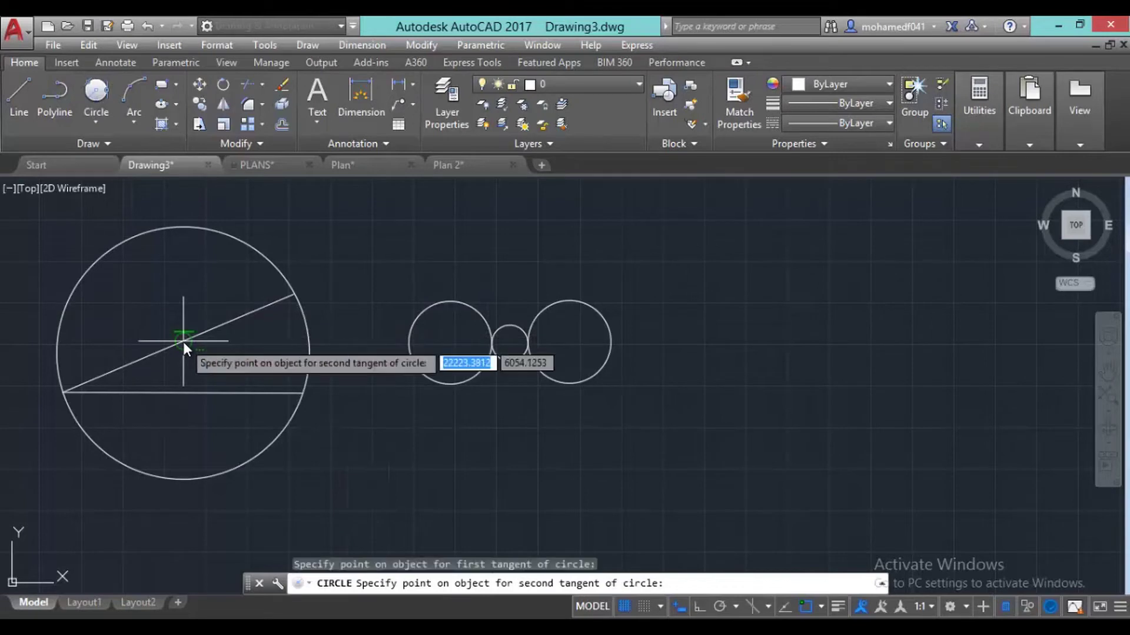
pyautogui.click(186, 393)
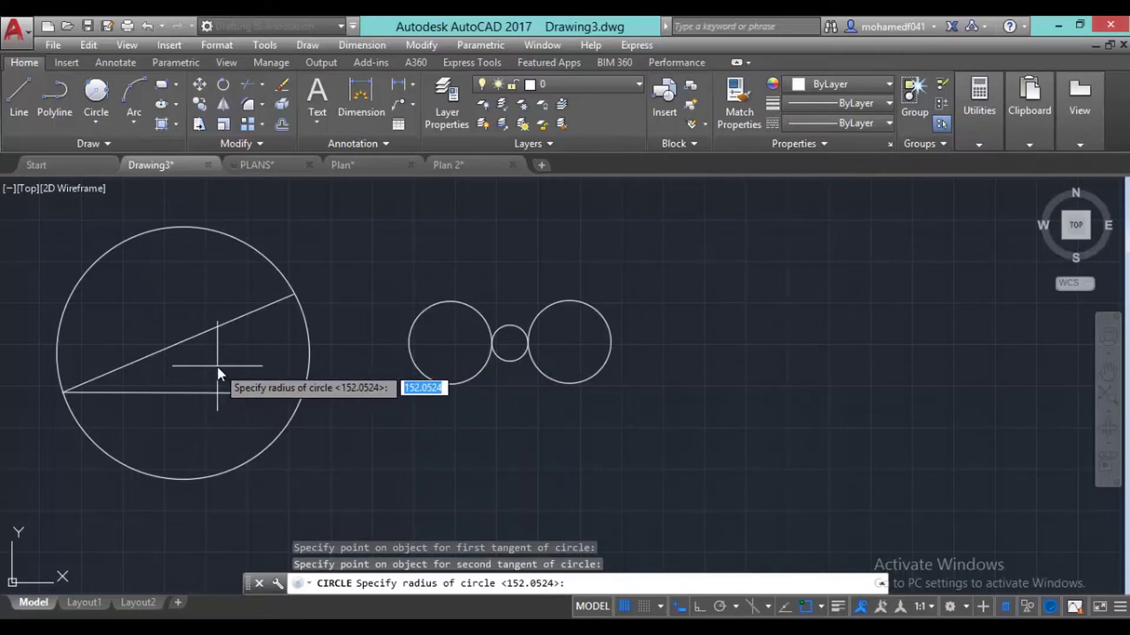
pyautogui.write('0')
pyautogui.press('Return')
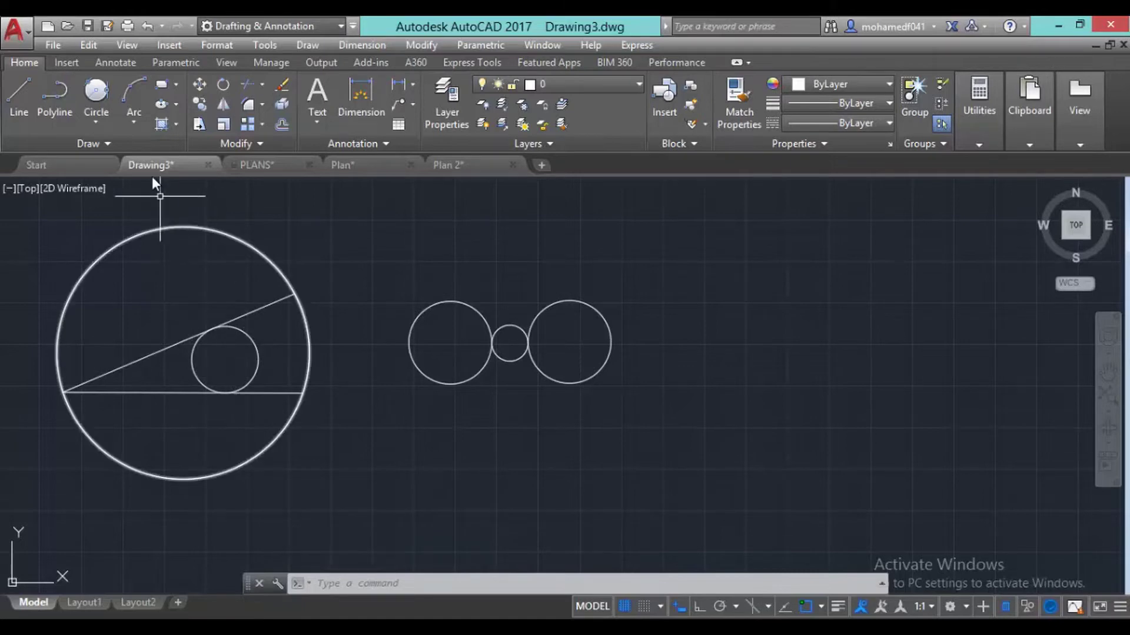
# Draw a circle with the Tan, Tan, Tan method, tangent to both angled lines and the right side of the small circle between them
pyautogui.click(97, 128)
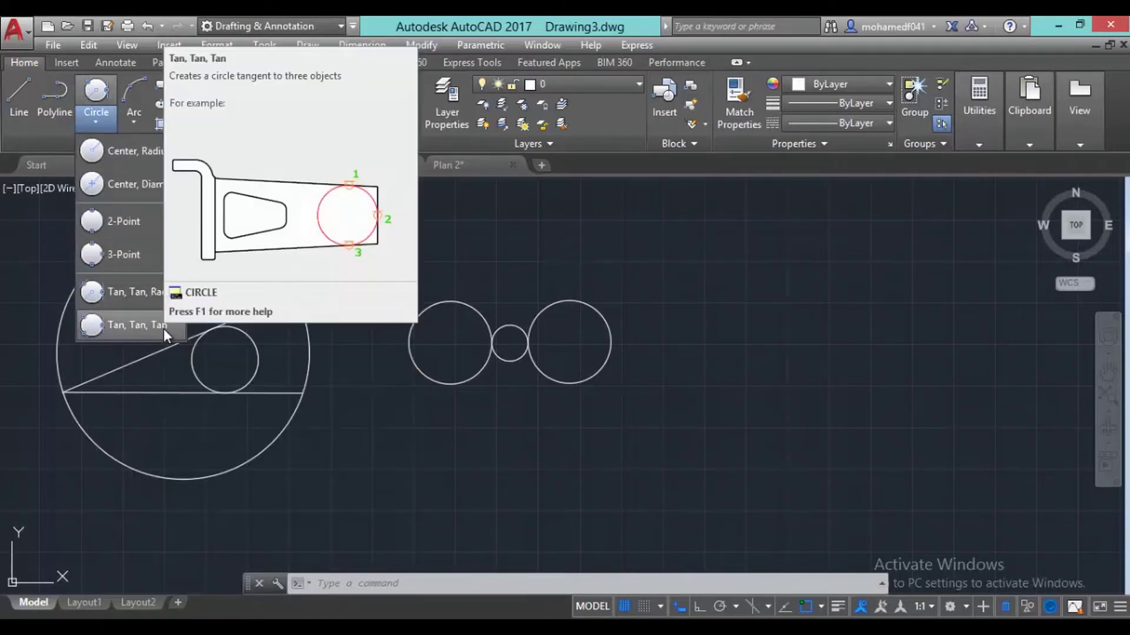
pyautogui.click(159, 326)
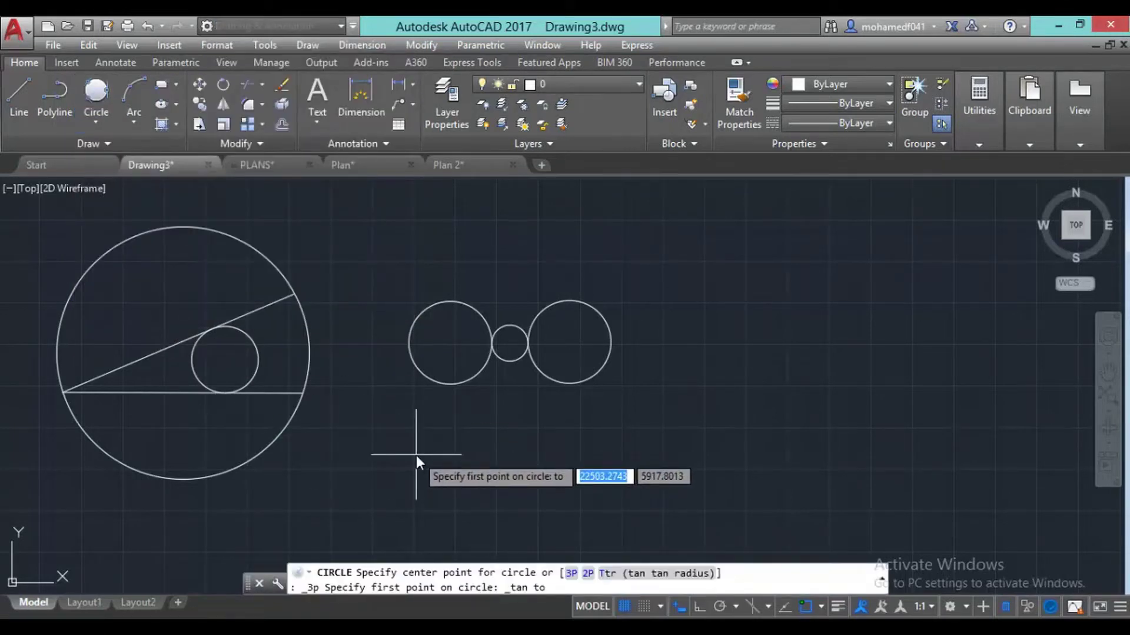
pyautogui.click(292, 295)
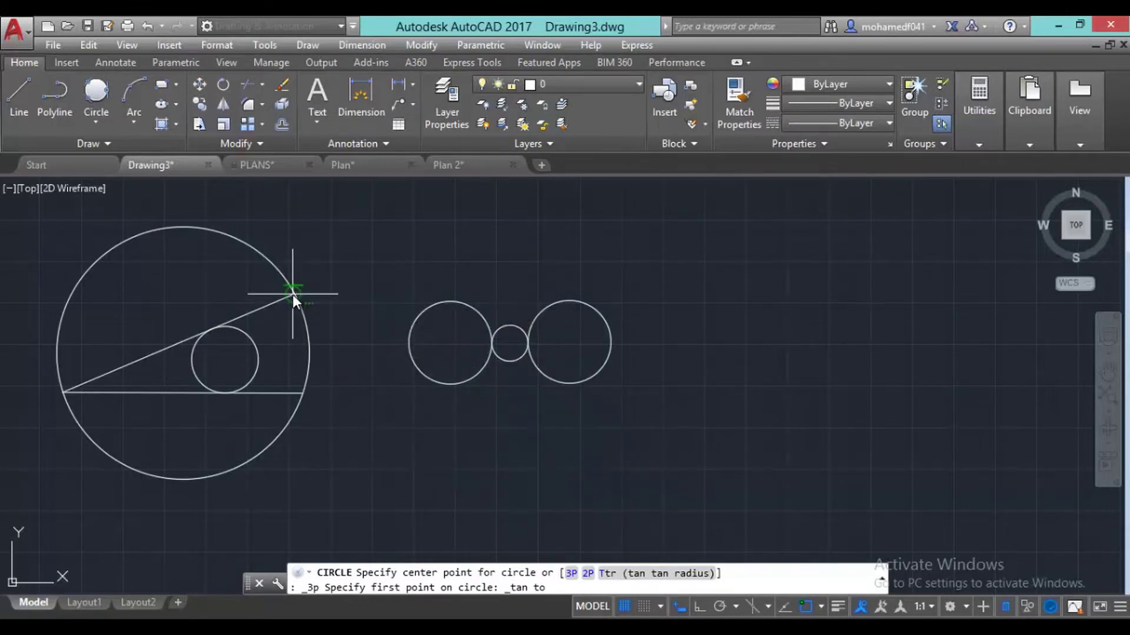
pyautogui.click(301, 394)
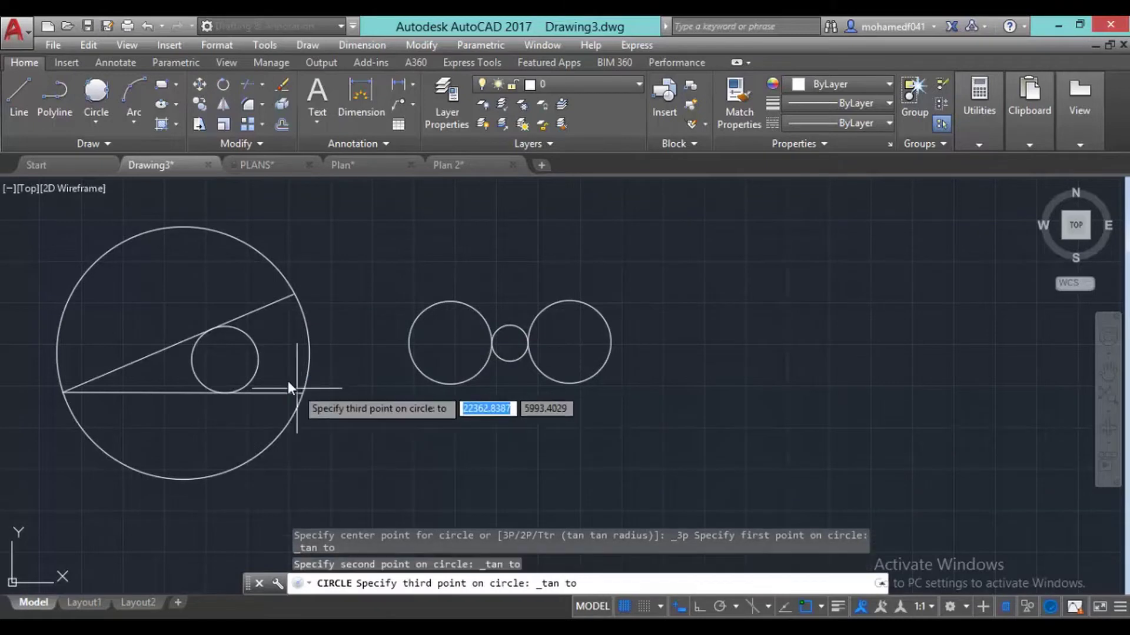
pyautogui.click(259, 356)
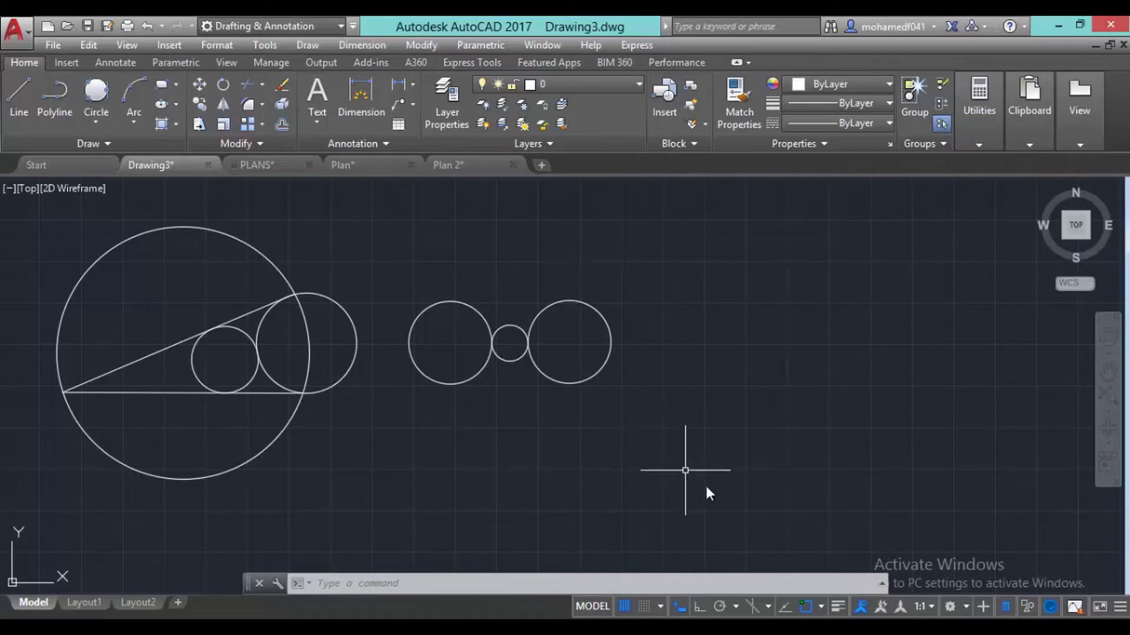
# Erase all the circles and lines in the drawing
pyautogui.click(739, 504)
pyautogui.click(33, 250)
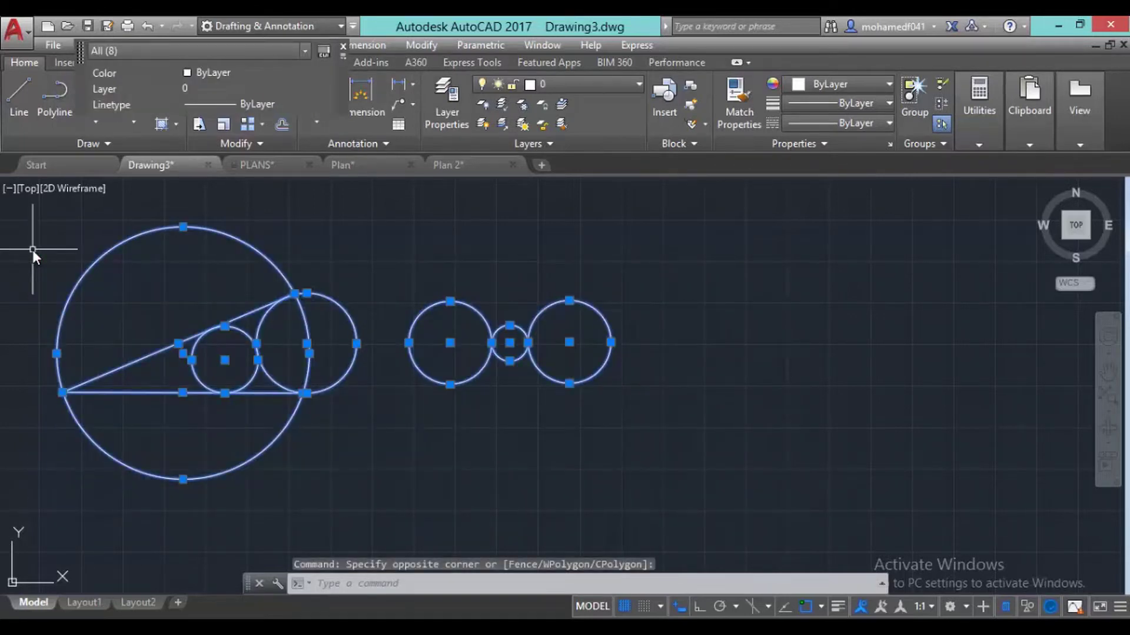
pyautogui.press('Delete')
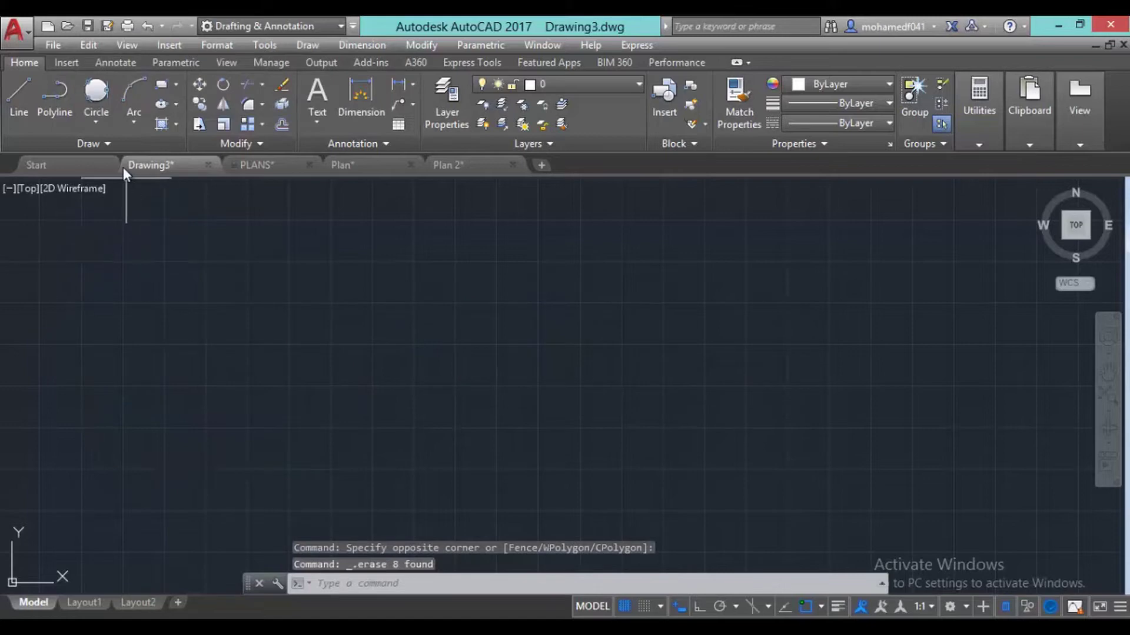
pyautogui.click(95, 122)
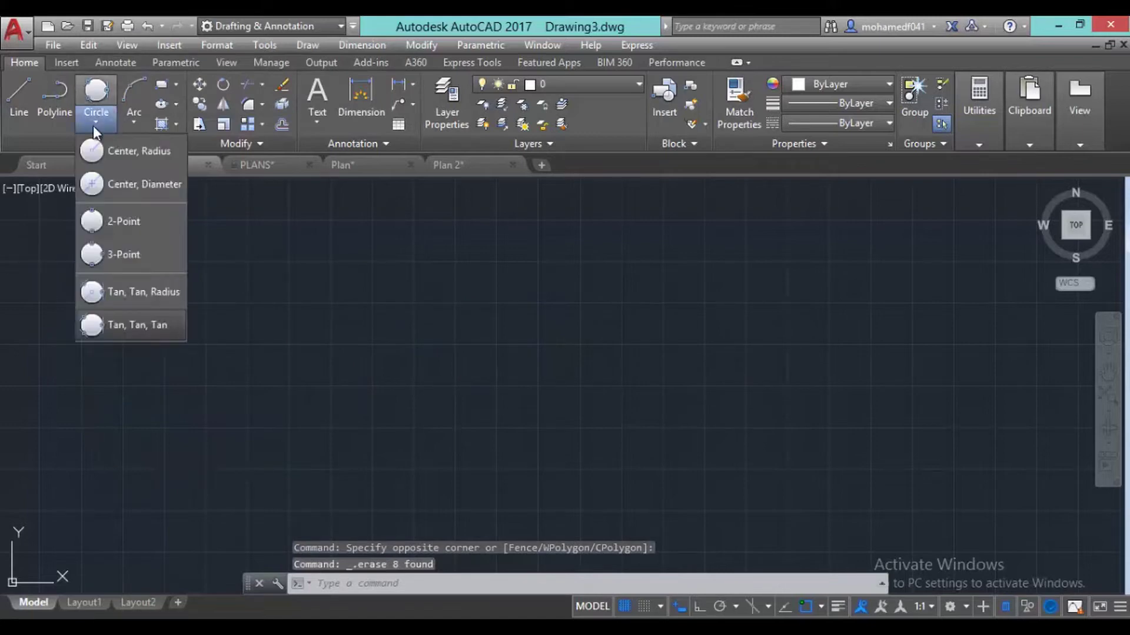
pyautogui.click(85, 155)
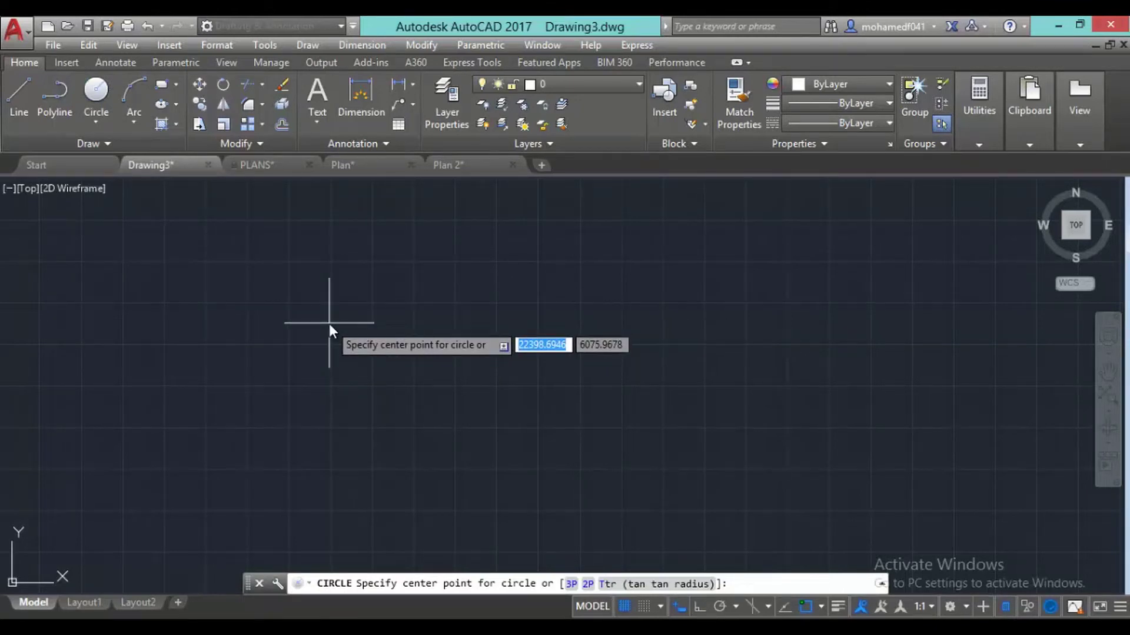
pyautogui.click(365, 330)
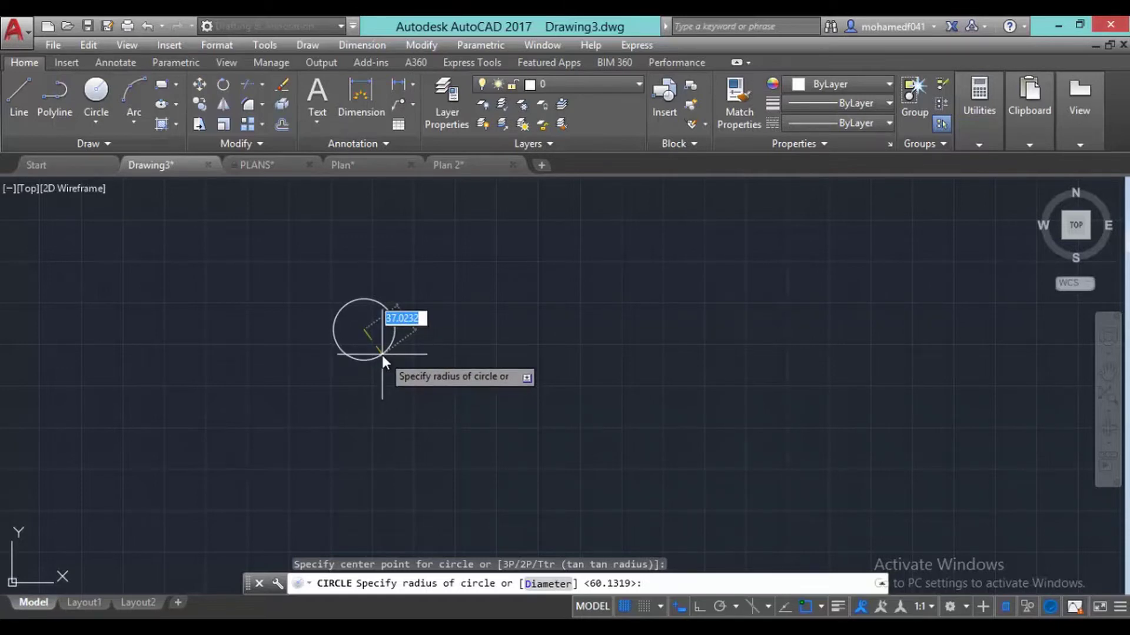
pyautogui.press('Escape')
pyautogui.press('Escape')
pyautogui.press('Escape')
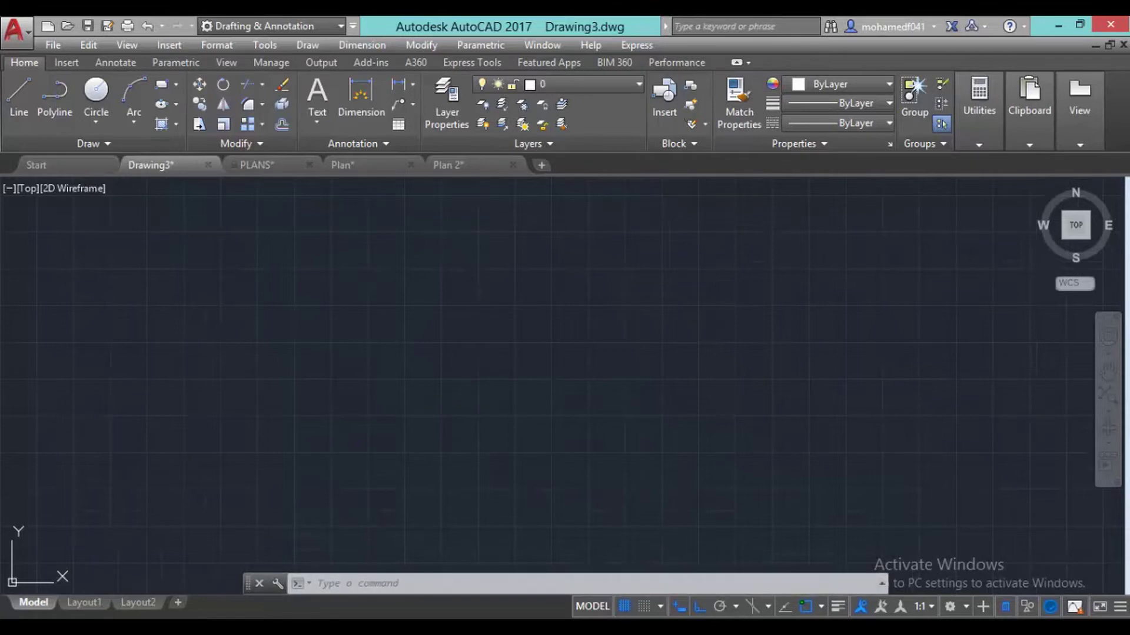
# Switch to the Drawing commands list in Notepad, highlight the Construction line entry, and return to AutoCAD
pyautogui.hotkey('alt', 'Tab')
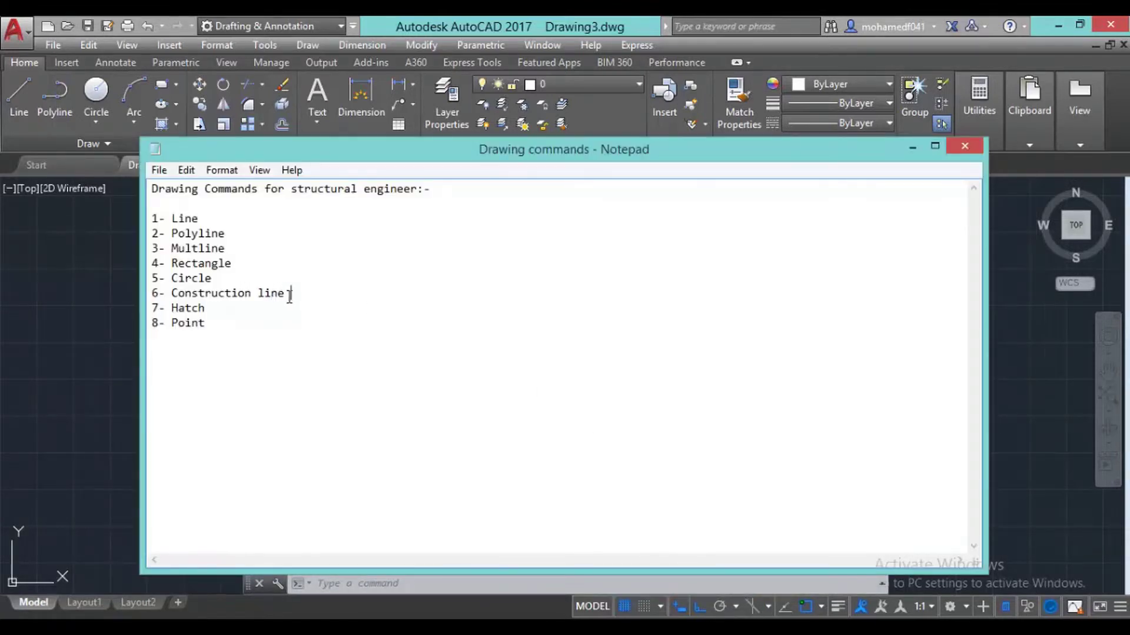
pyautogui.moveTo(289, 294); pyautogui.dragTo(174, 285)
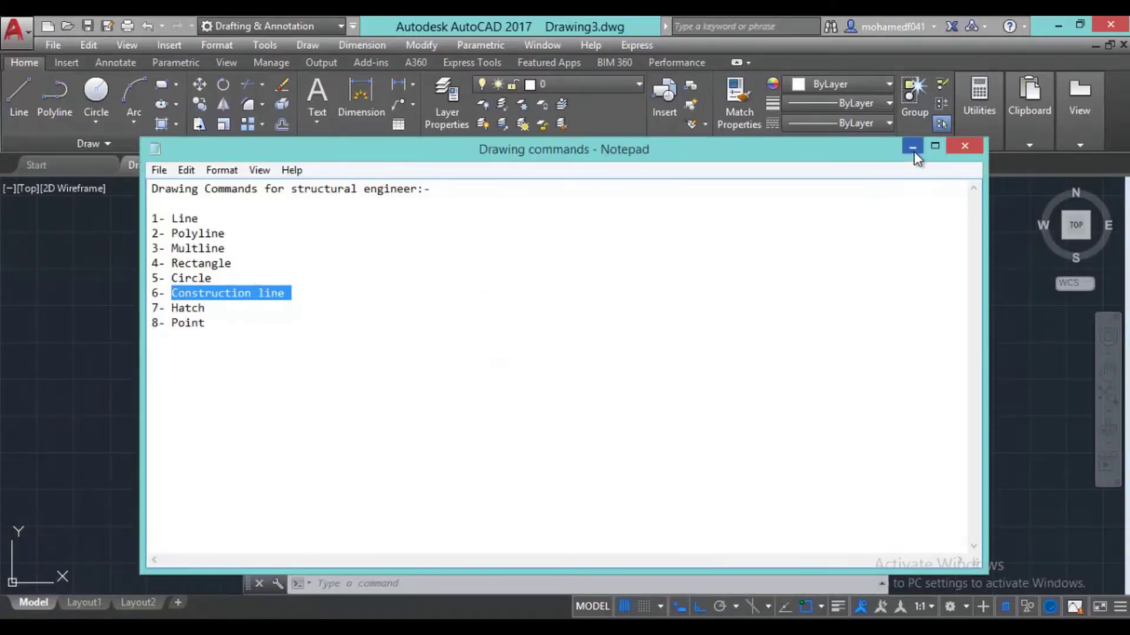
pyautogui.click(913, 149)
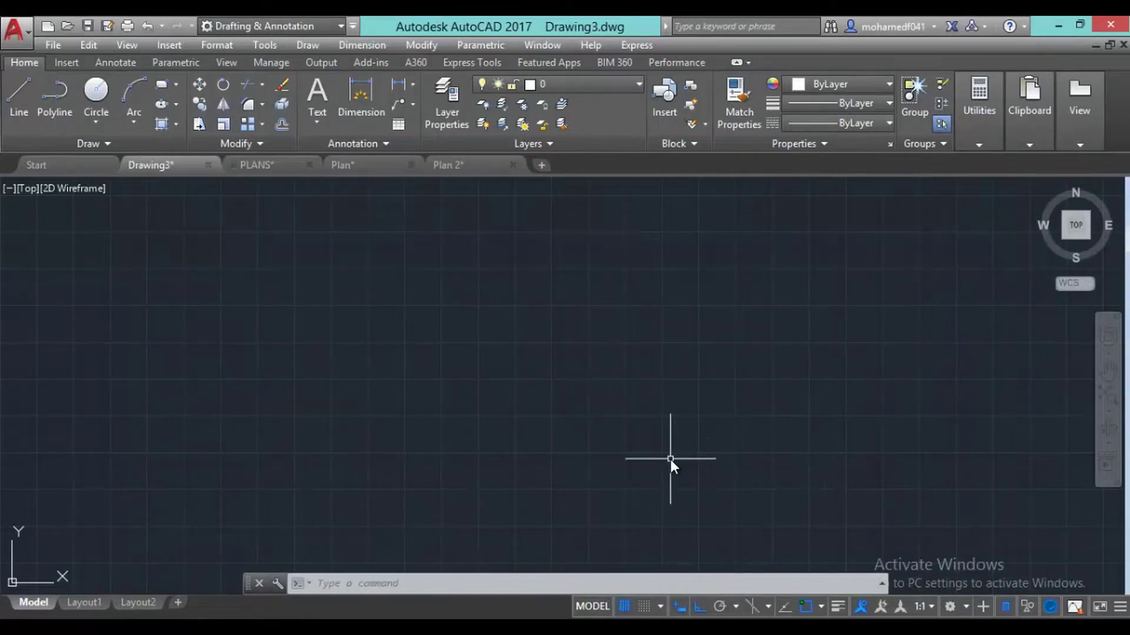
# Isolate the AXIS layer in the PLANS drawing by selecting one of the vertical red axis lines
pyautogui.click(276, 168)
pyautogui.scroll(2, 553, 382)
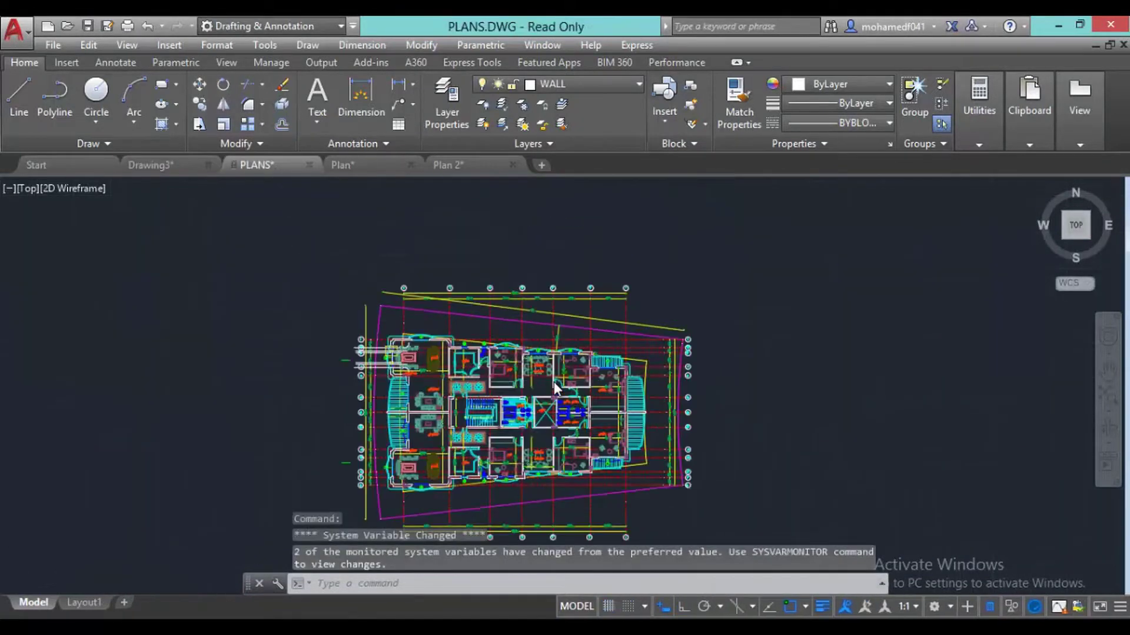
pyautogui.scroll(2, 568, 436)
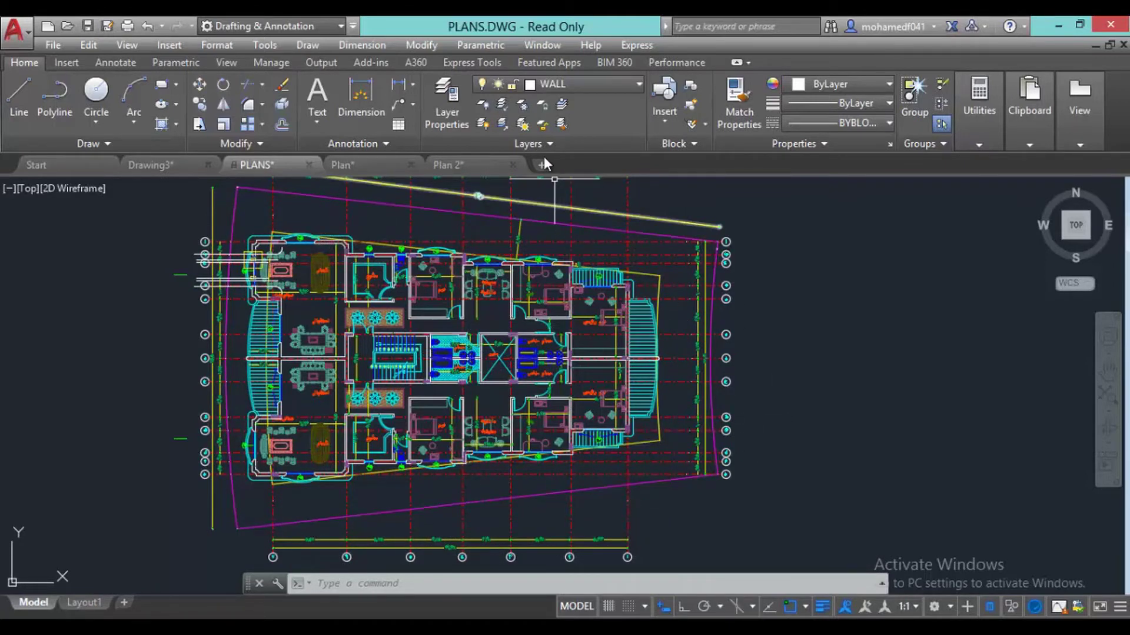
pyautogui.click(503, 106)
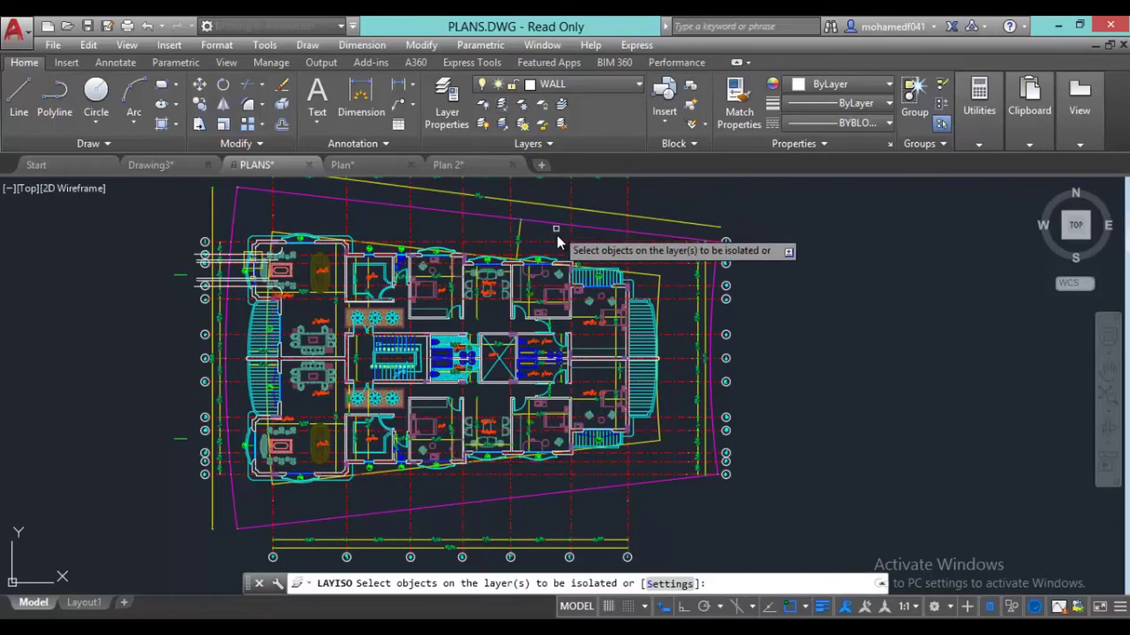
pyautogui.click(512, 232)
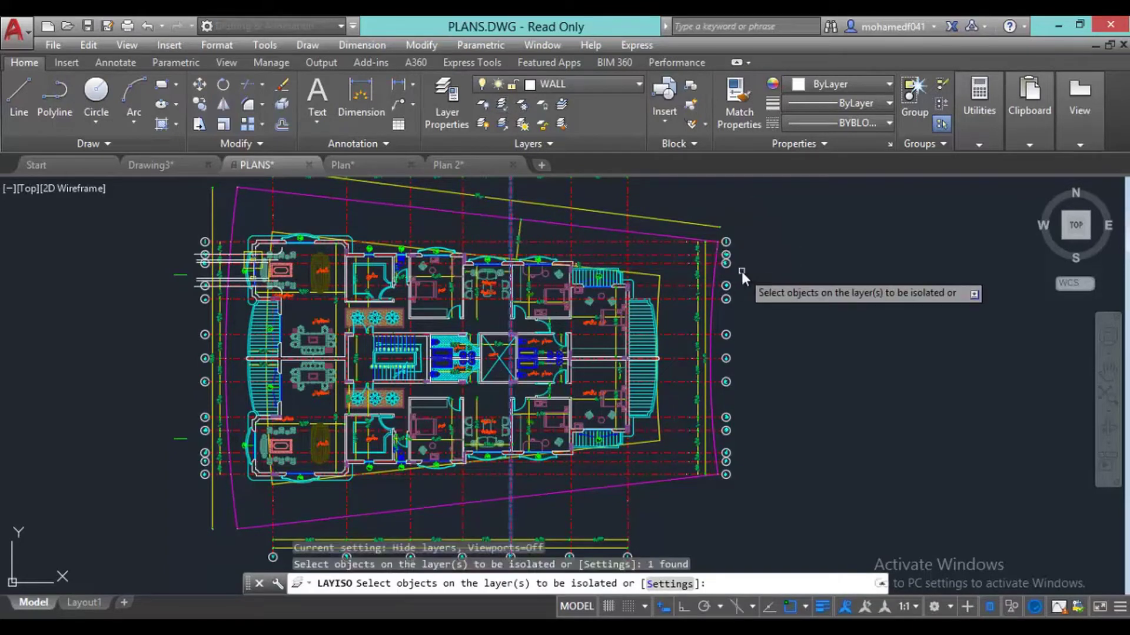
pyautogui.press('Return')
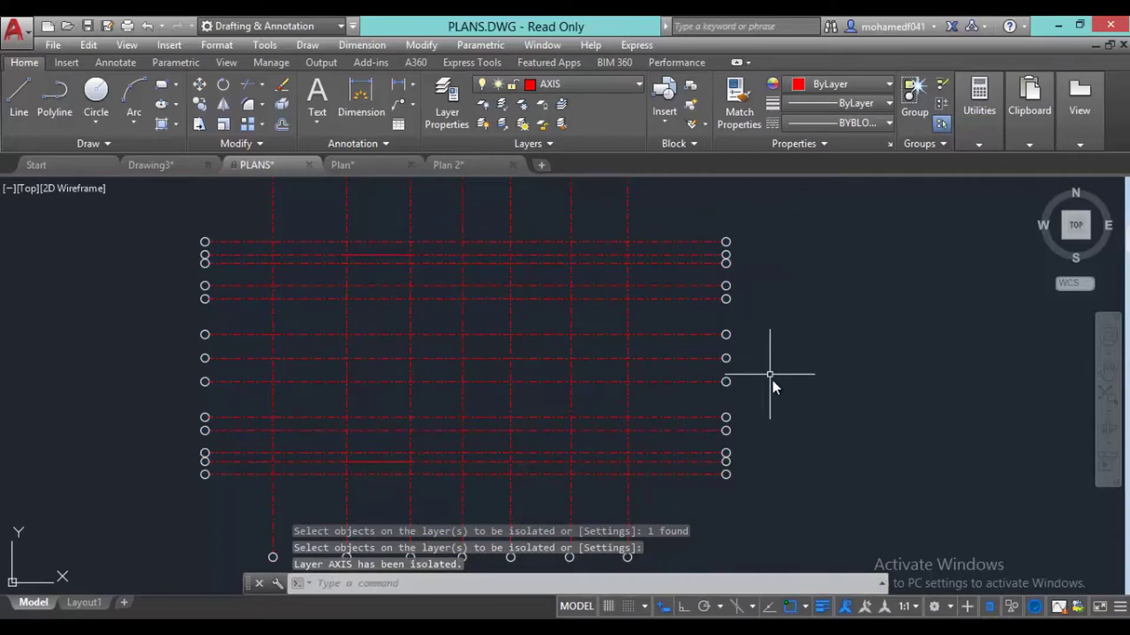
pyautogui.scroll(-4, 797, 408)
pyautogui.moveTo(832, 416); pyautogui.dragTo(746, 378, button='middle')
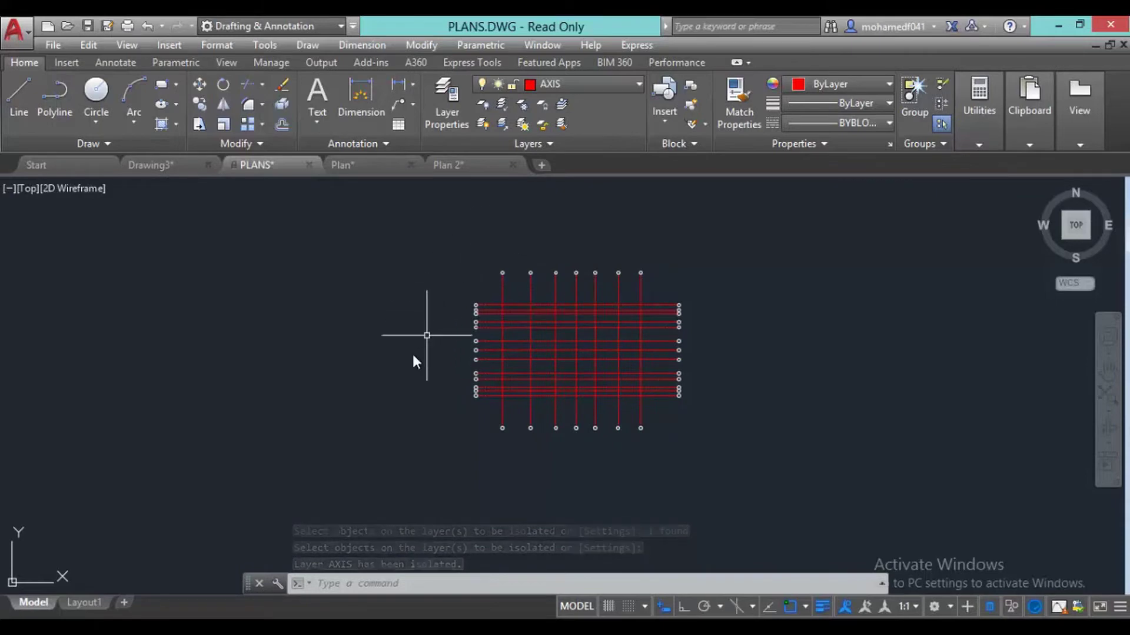
pyautogui.scroll(2, 721, 410)
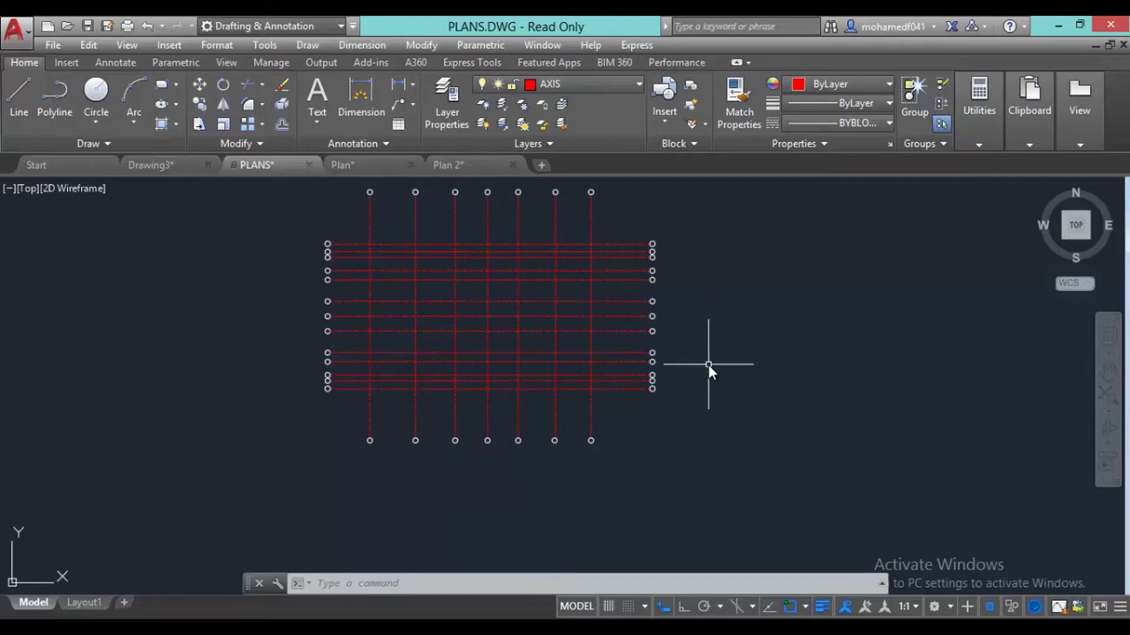
pyautogui.click(170, 169)
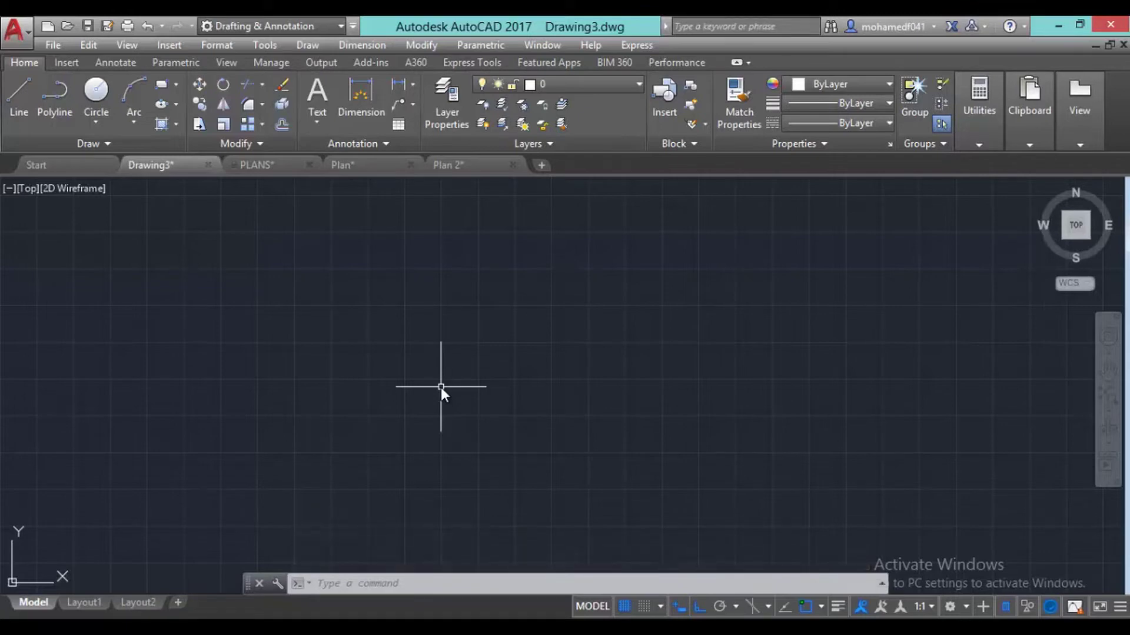
pyautogui.write('XL')
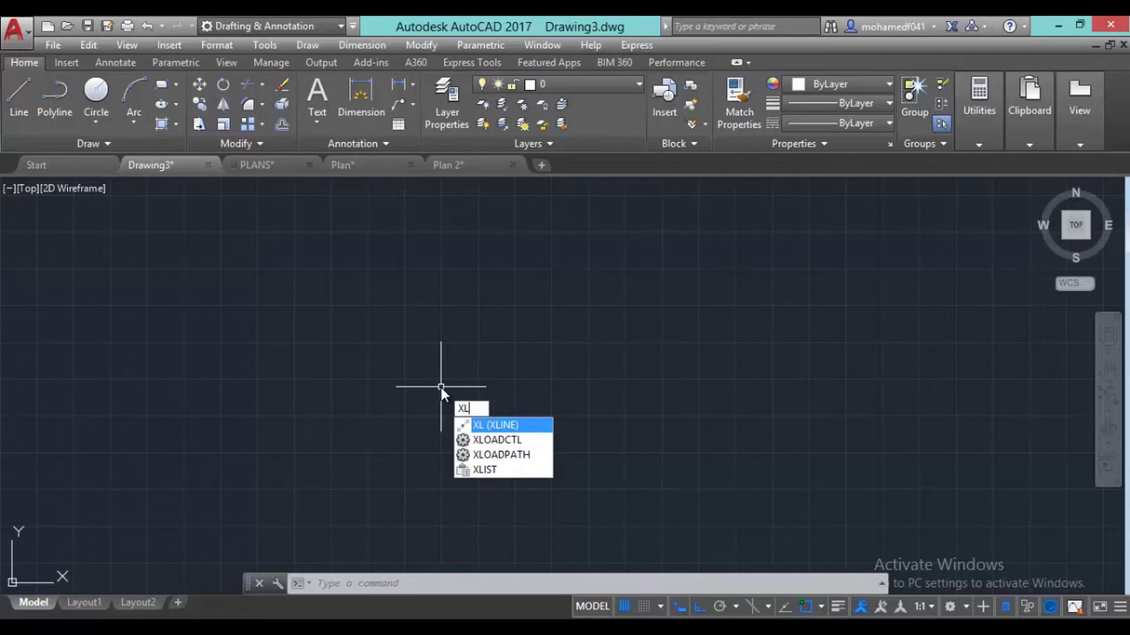
pyautogui.press('Return')
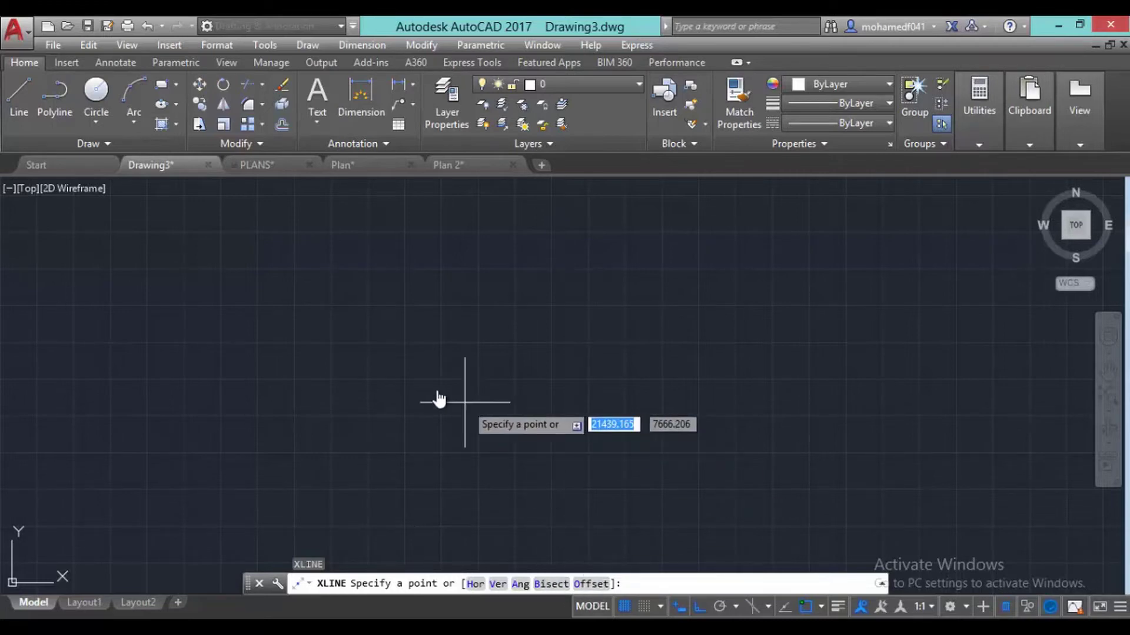
pyautogui.click(366, 329)
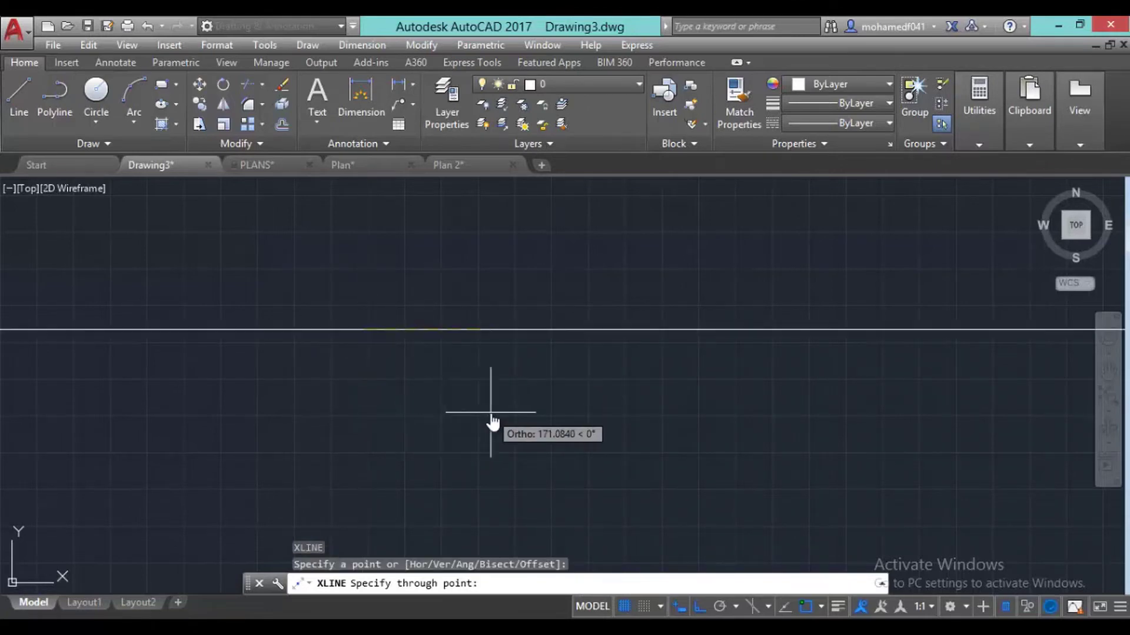
pyautogui.scroll(-5, 493, 423)
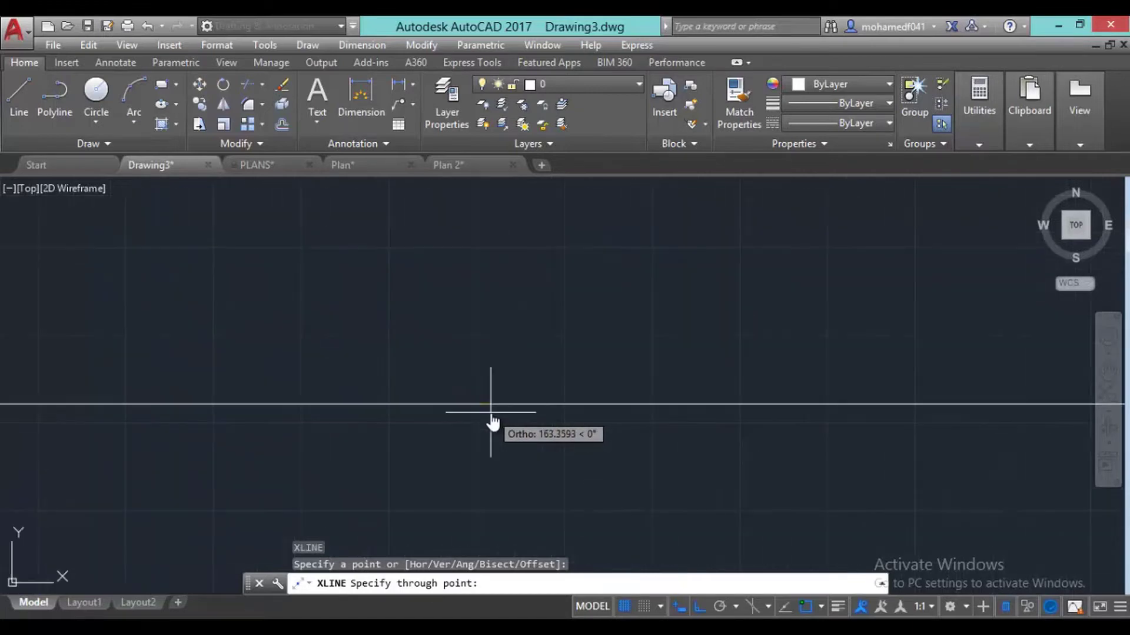
pyautogui.scroll(4, 493, 423)
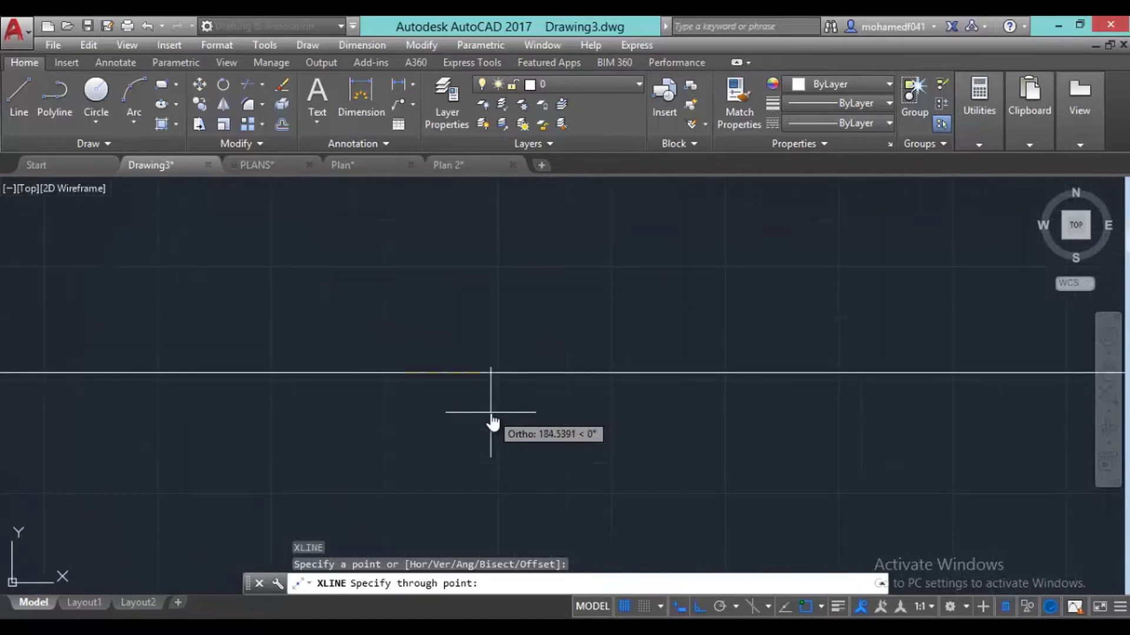
pyautogui.click(700, 608)
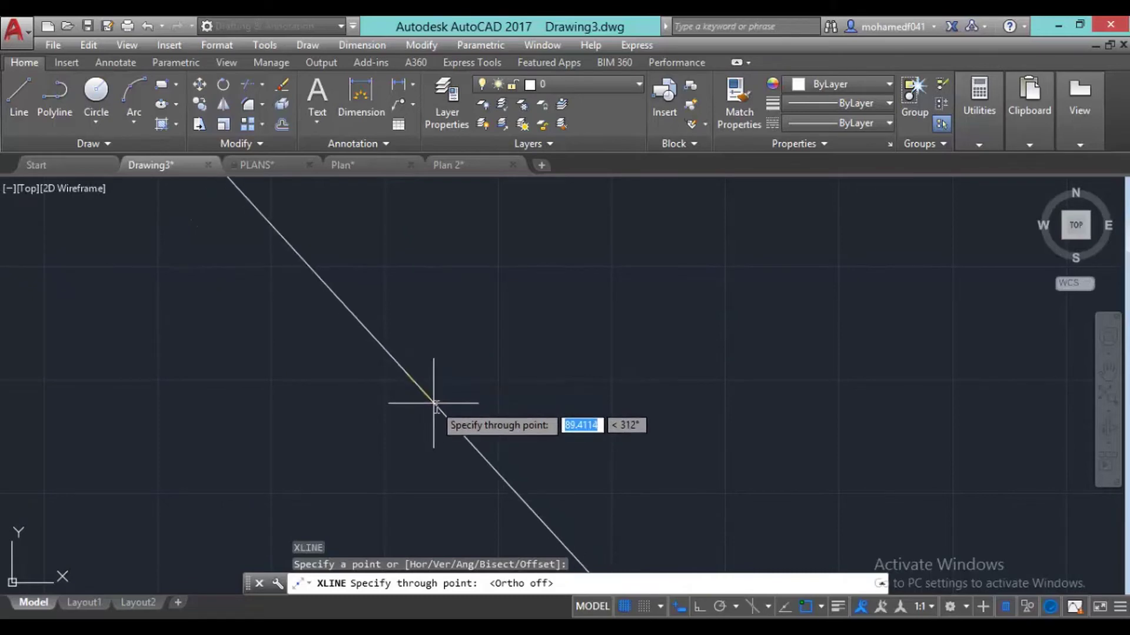
pyautogui.press('F8')
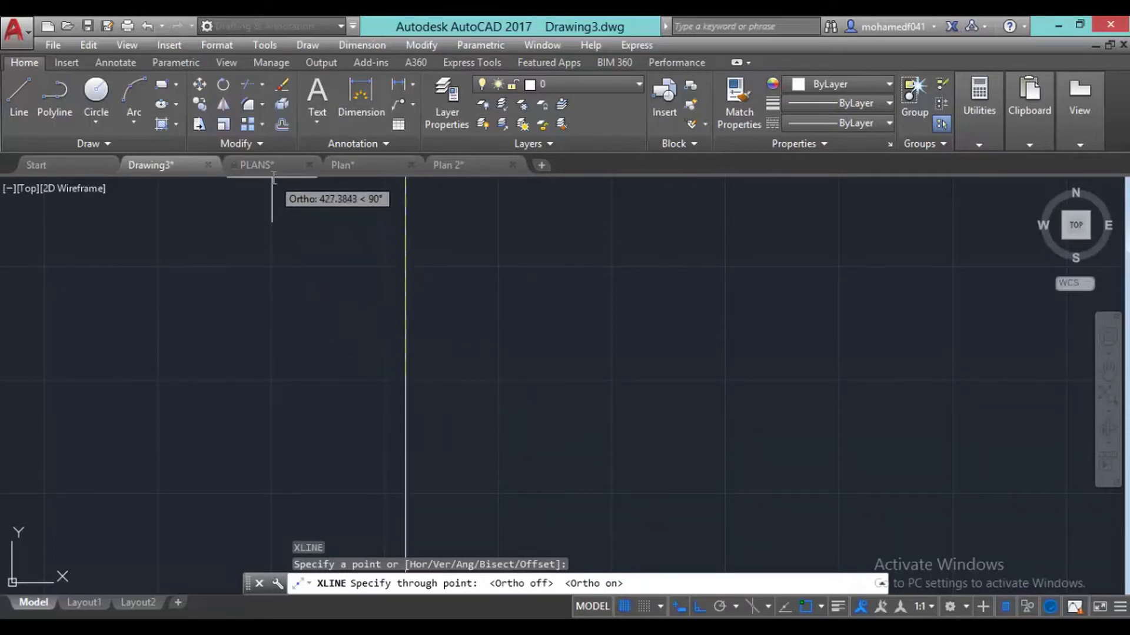
pyautogui.press('Escape')
pyautogui.scroll(-8, 456, 313)
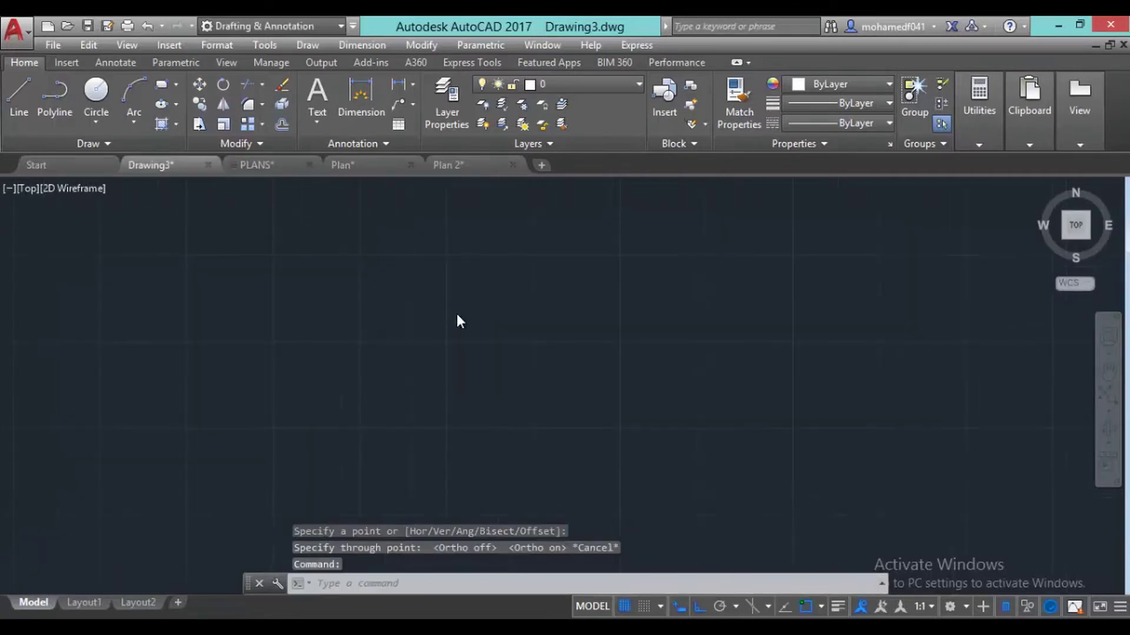
# Draw a horizontal and a vertical construction line through one common point above the X axis in Drawing3, using XLINE
pyautogui.click(262, 165)
pyautogui.click(168, 163)
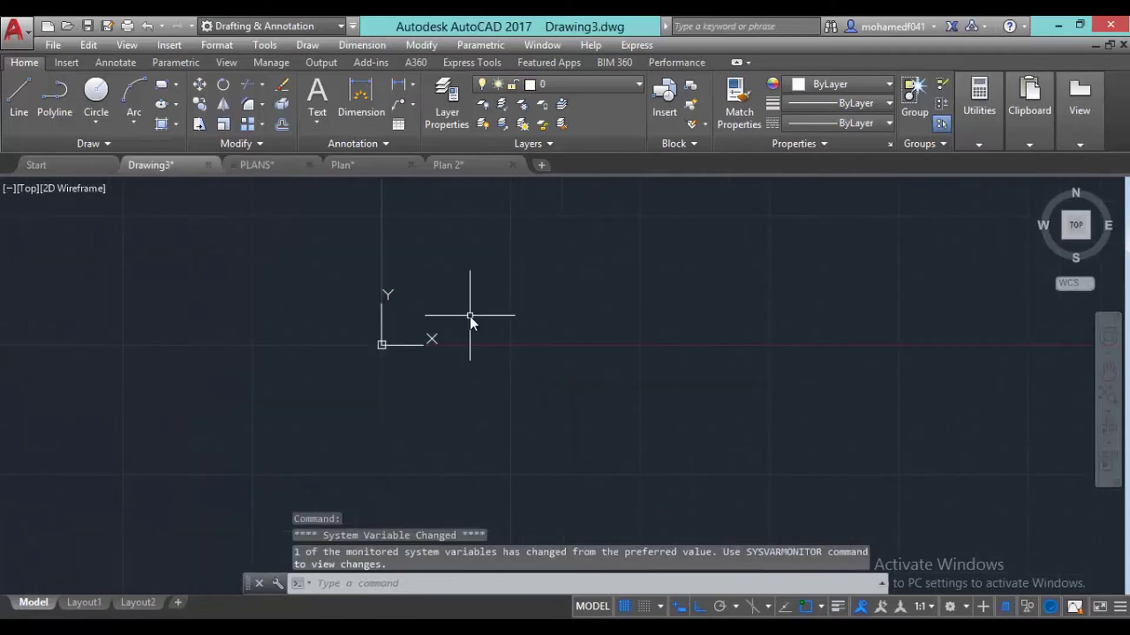
pyautogui.write('xl')
pyautogui.press('Return')
pyautogui.moveTo(521, 306); pyautogui.dragTo(335, 431, button='middle')
pyautogui.click(417, 280)
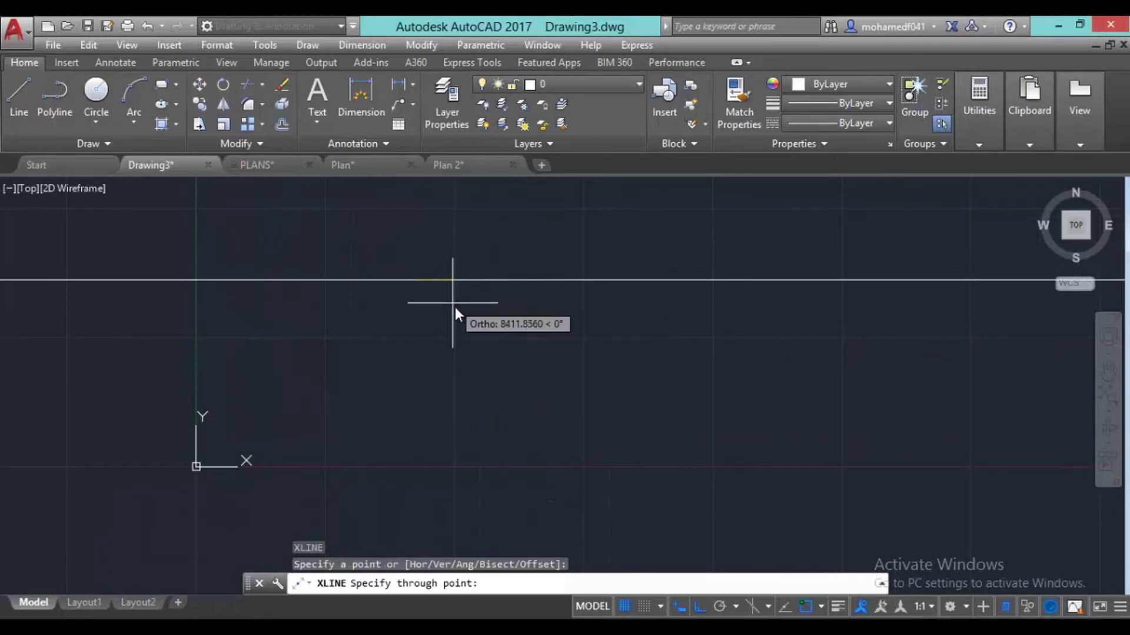
pyautogui.click(454, 307)
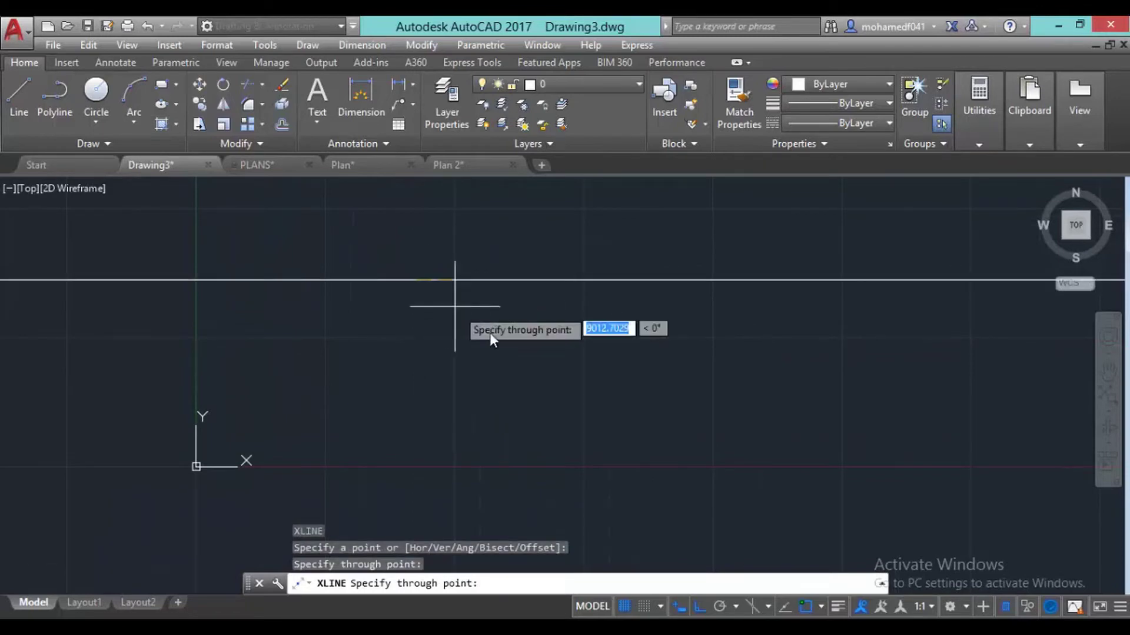
pyautogui.click(552, 446)
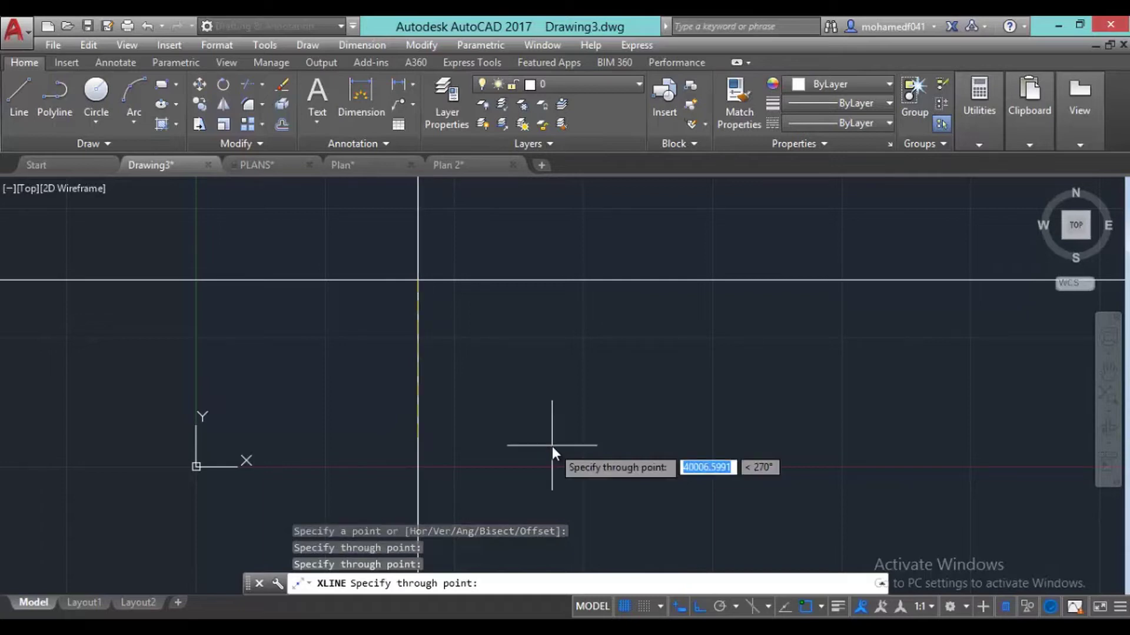
pyautogui.press('Escape')
pyautogui.press('Escape')
pyautogui.press('Escape')
pyautogui.press('Escape')
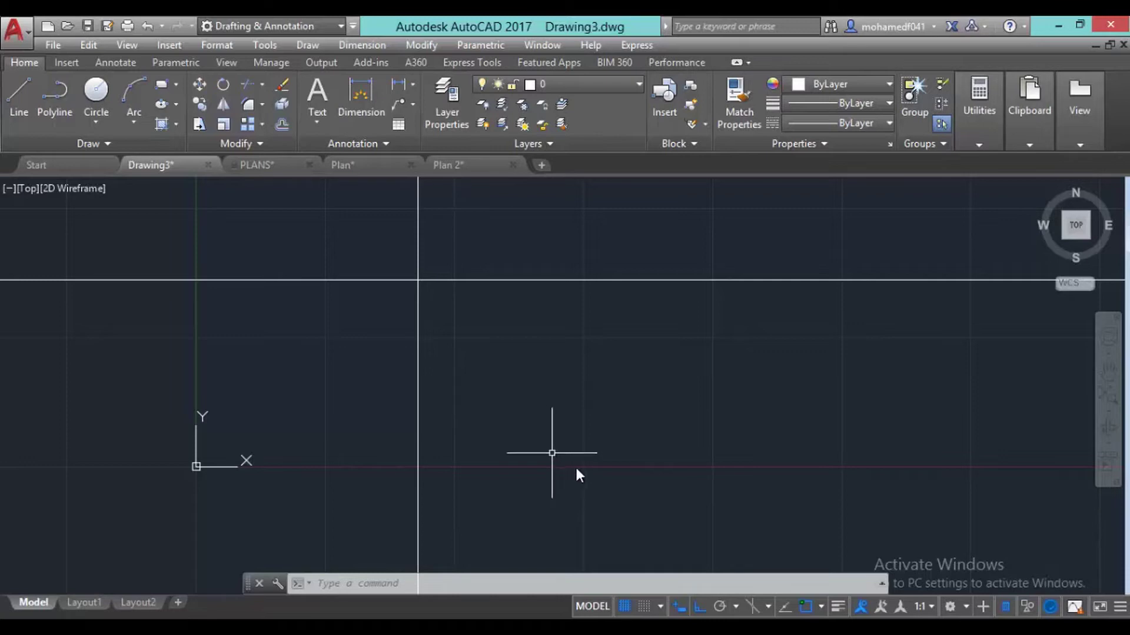
# Examine the vertical axis lines of the grid in the PLANS drawing and return to Drawing3
pyautogui.click(259, 163)
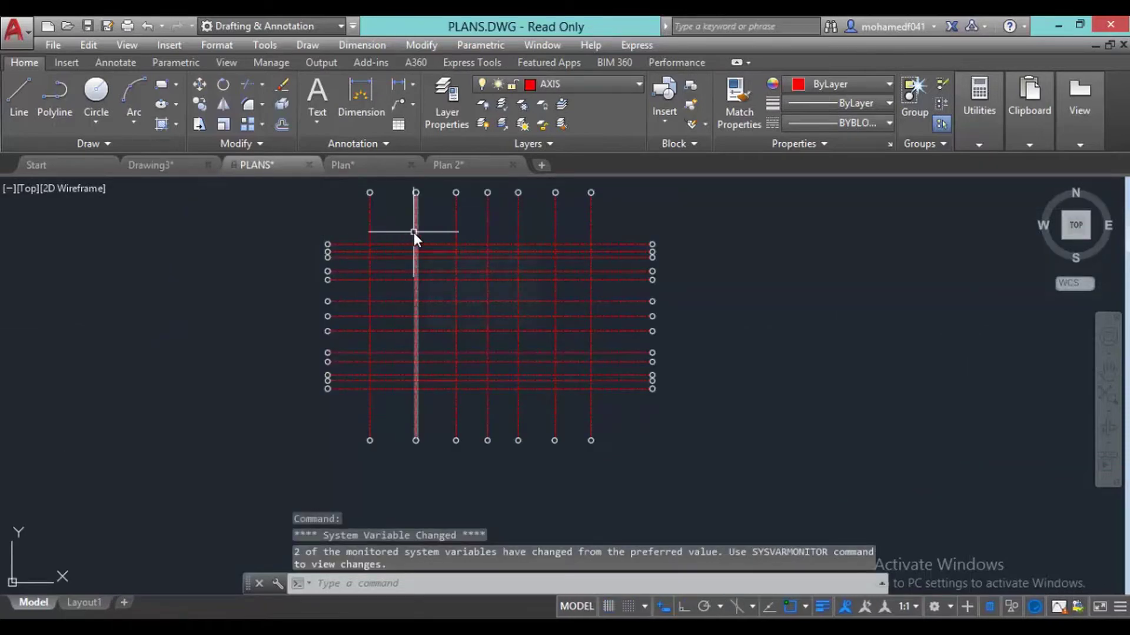
pyautogui.moveTo(415, 232)
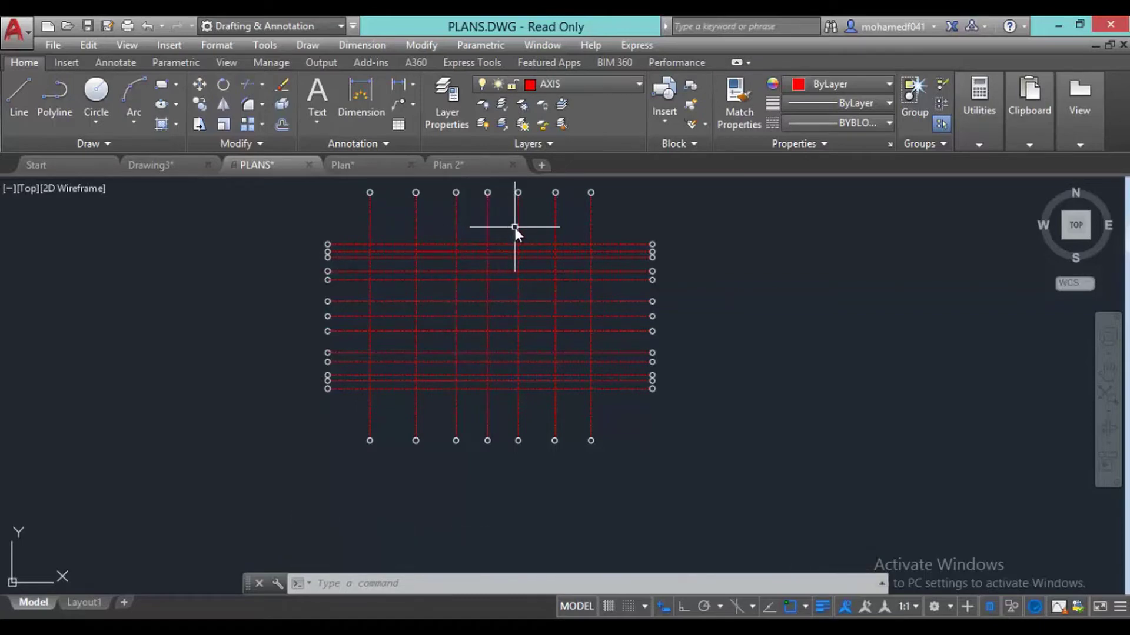
pyautogui.click(143, 167)
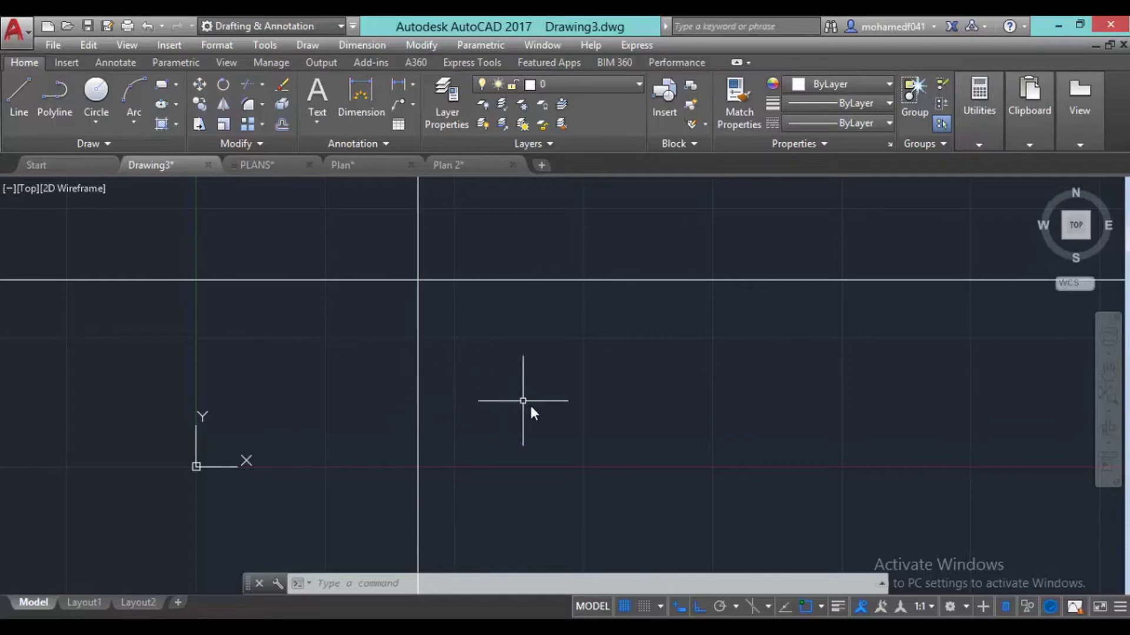
# Offset the vertical construction line 20 units to the right, using the Through option of Offset
pyautogui.moveTo(745, 447)
pyautogui.mouseDown(button='middle')
pyautogui.moveTo(743, 434)
pyautogui.moveTo(609, 475)
pyautogui.mouseUp(button='middle')
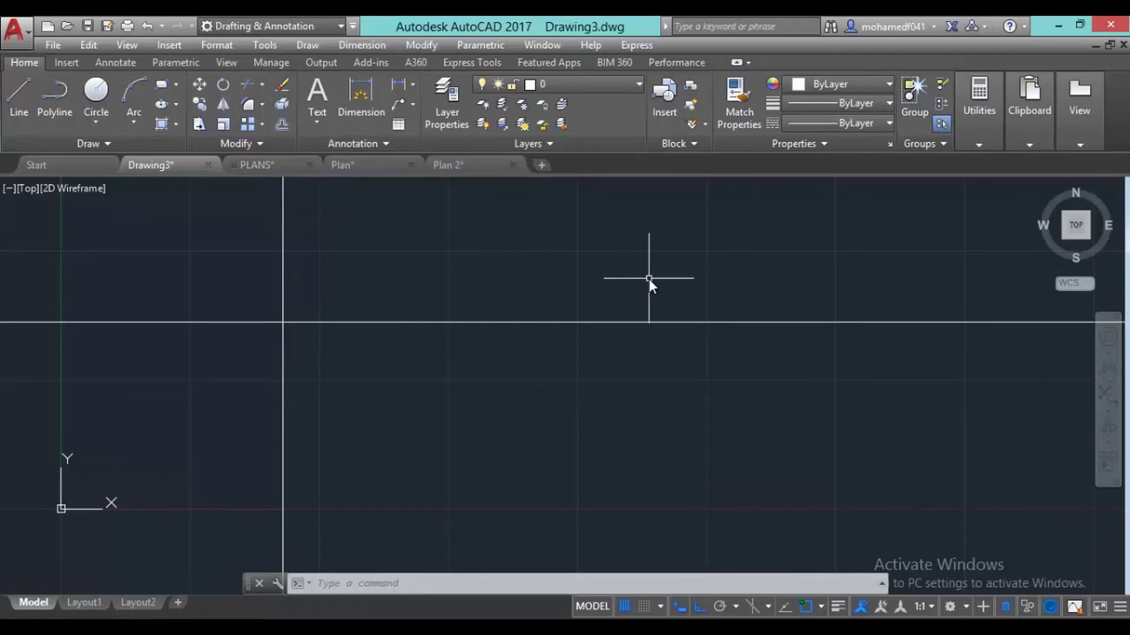
pyautogui.write('O')
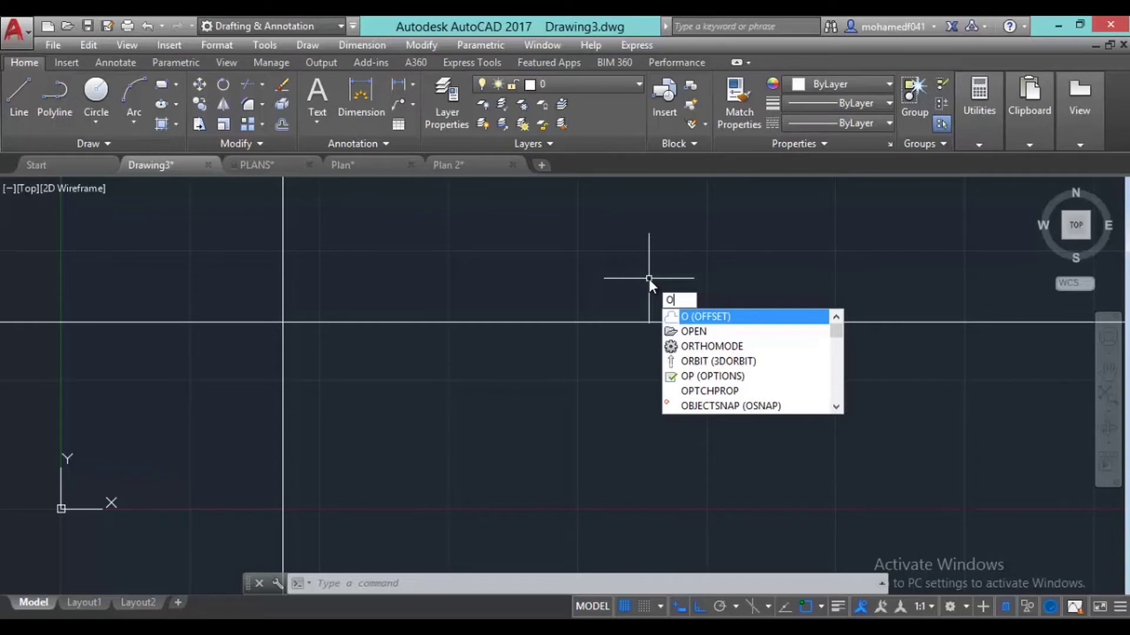
pyautogui.press('Return')
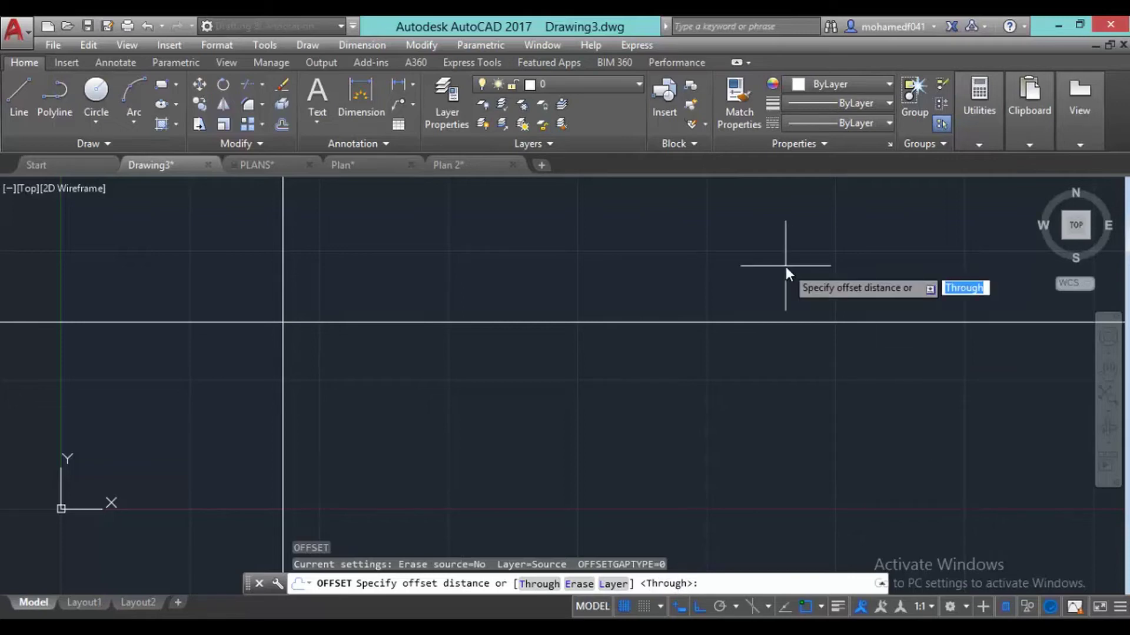
pyautogui.press('Return')
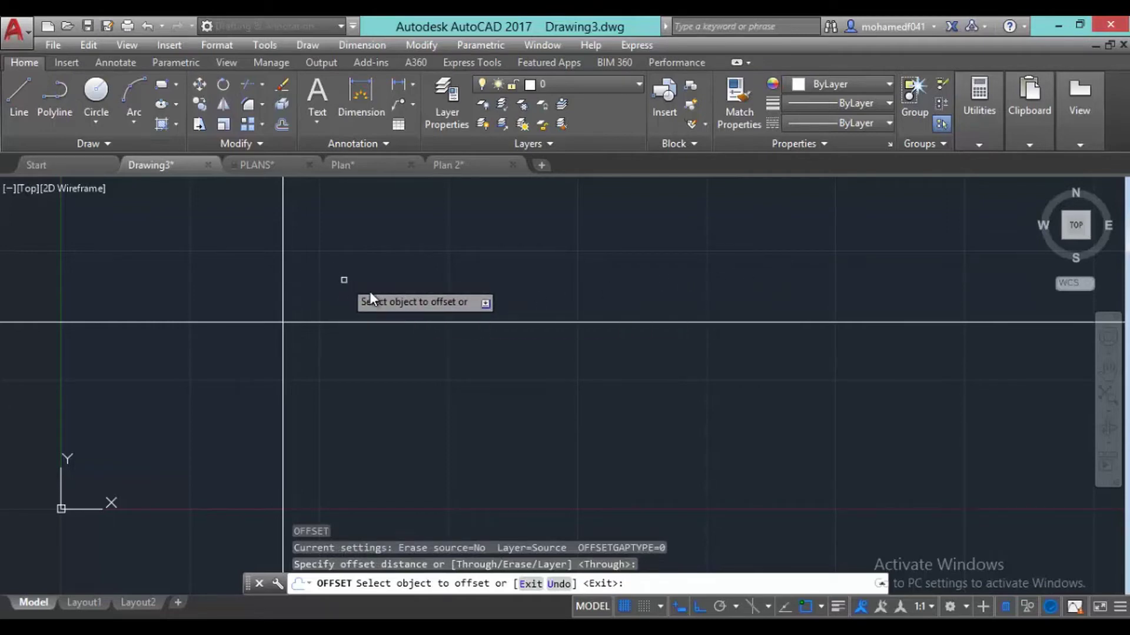
pyautogui.click(284, 248)
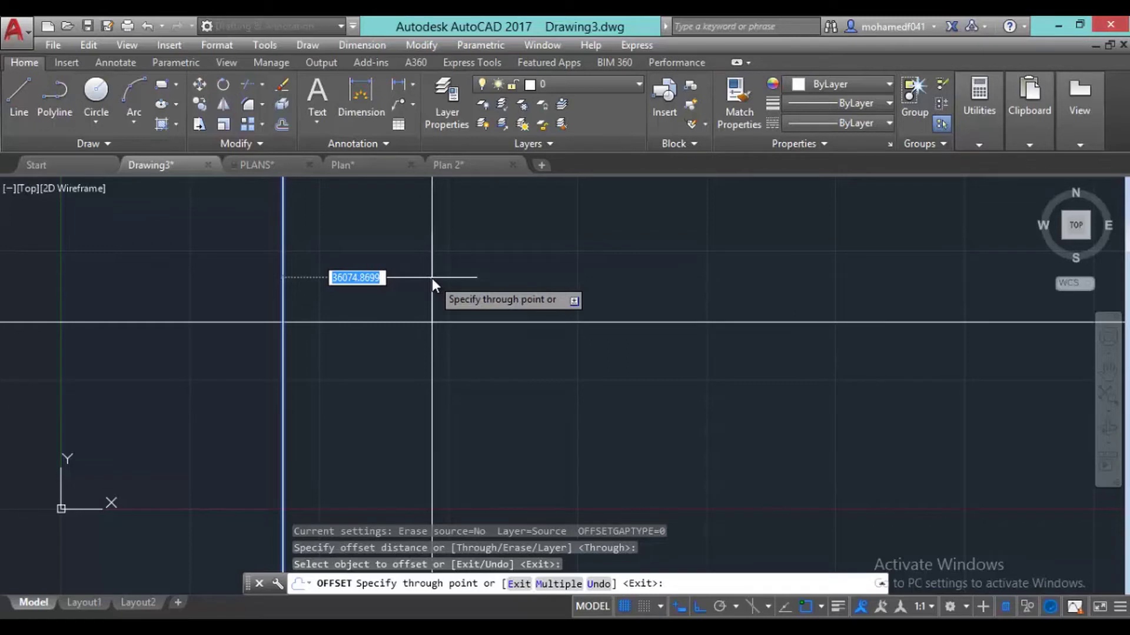
pyautogui.write('20')
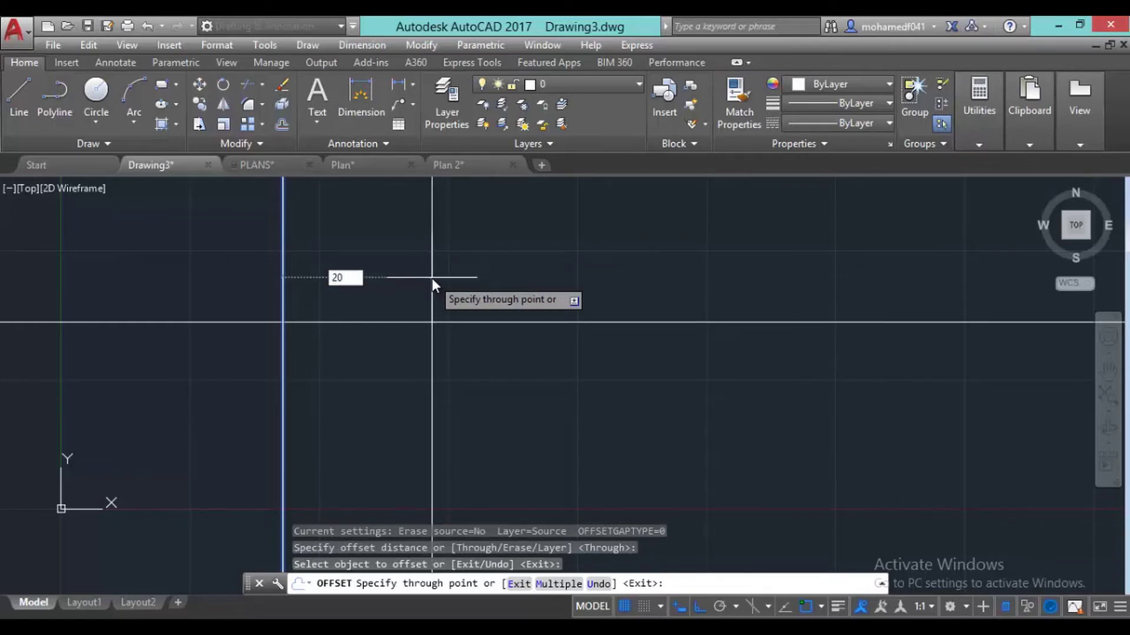
pyautogui.press('Return')
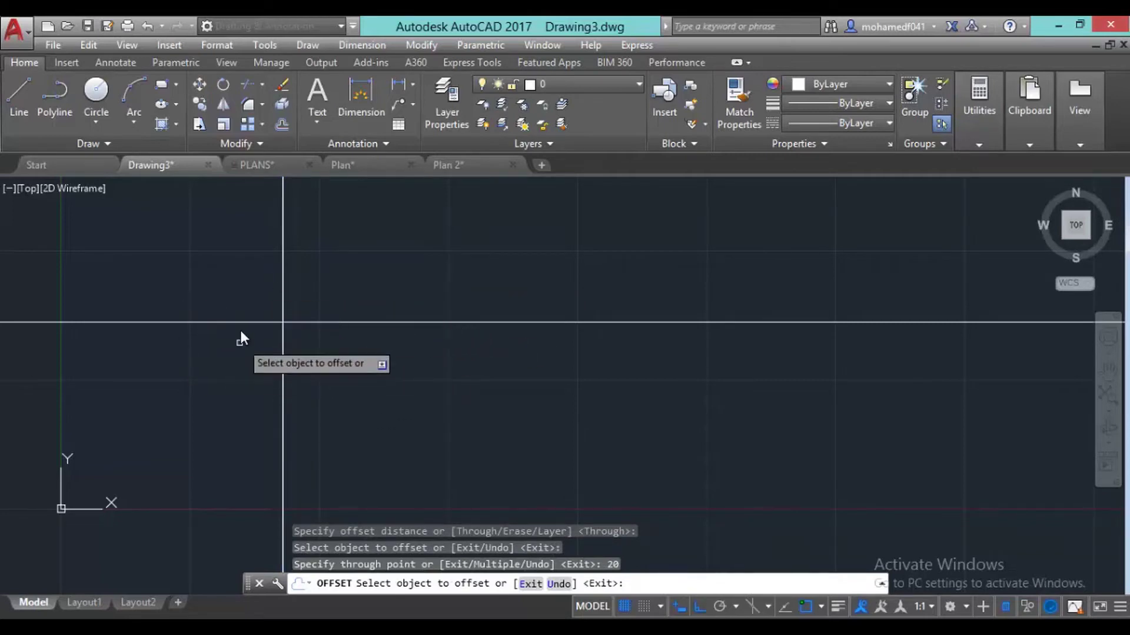
# Offset the second vertical construction line 45 units to the right
pyautogui.scroll(5, 240, 330)
pyautogui.scroll(5, 500, 318)
pyautogui.moveTo(533, 318); pyautogui.dragTo(273, 444, button='middle')
pyautogui.scroll(5, 397, 328)
pyautogui.moveTo(475, 400); pyautogui.dragTo(422, 378, button='middle')
pyautogui.scroll(3, 421, 382)
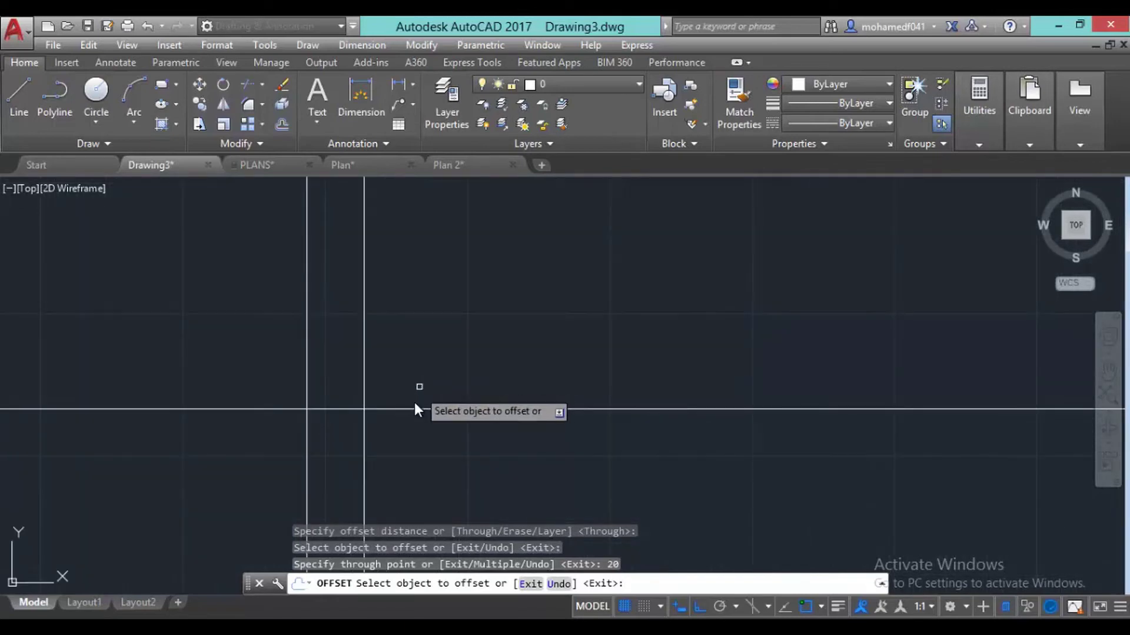
pyautogui.scroll(2, 419, 413)
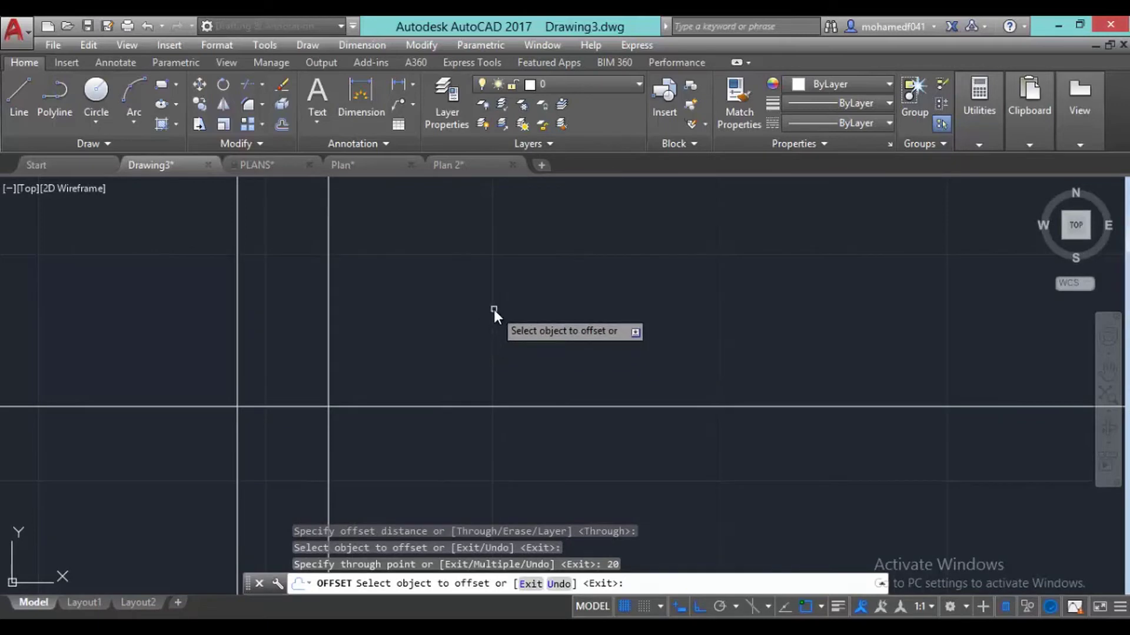
pyautogui.click(329, 294)
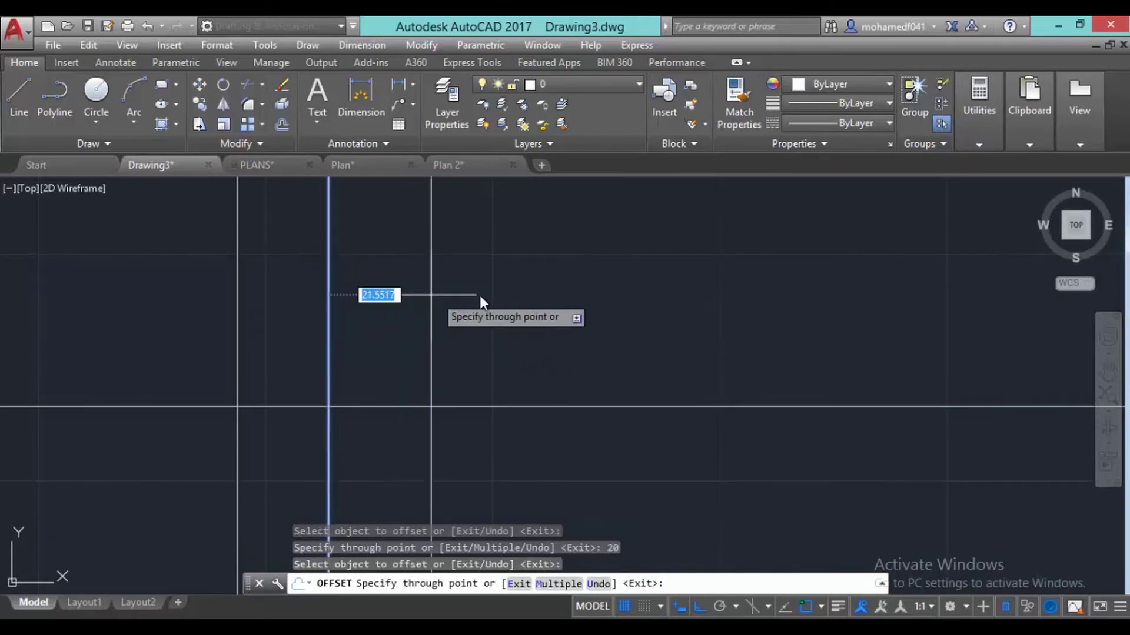
pyautogui.write('45')
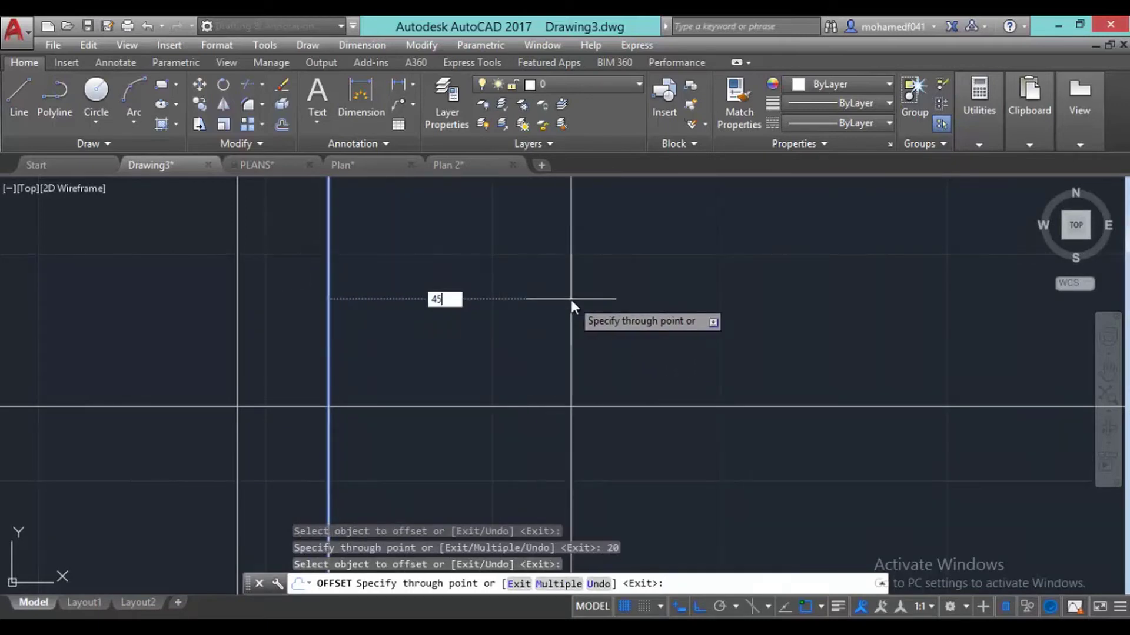
pyautogui.press('Return')
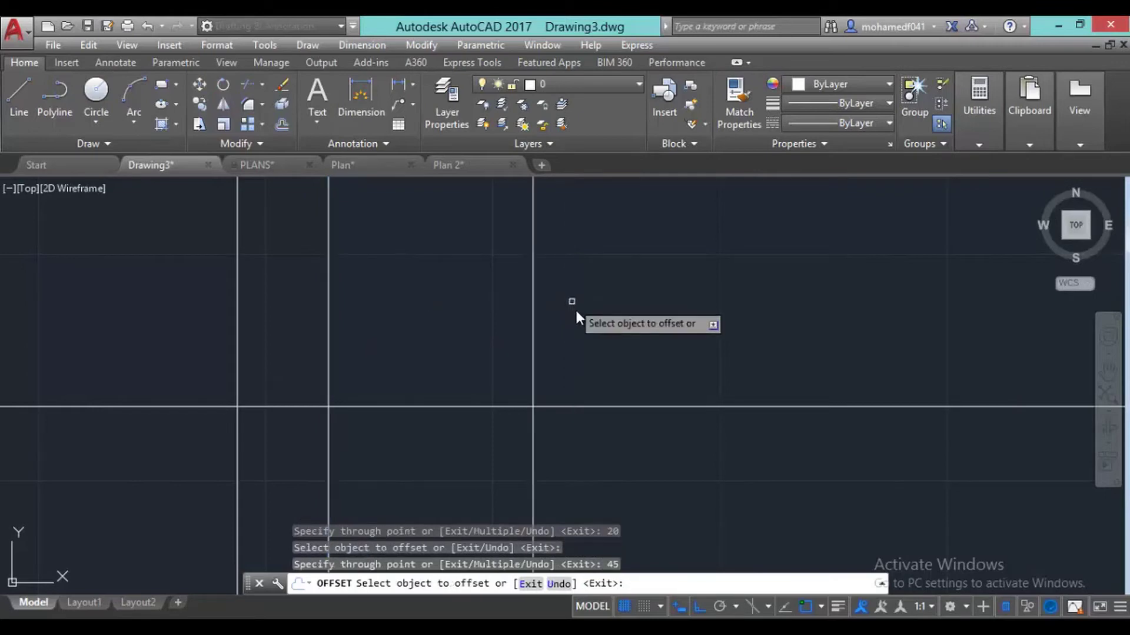
# Add three more vertical lines to the right by offsetting each newest line in turn by 45, 45 and 20 units
pyautogui.click(535, 308)
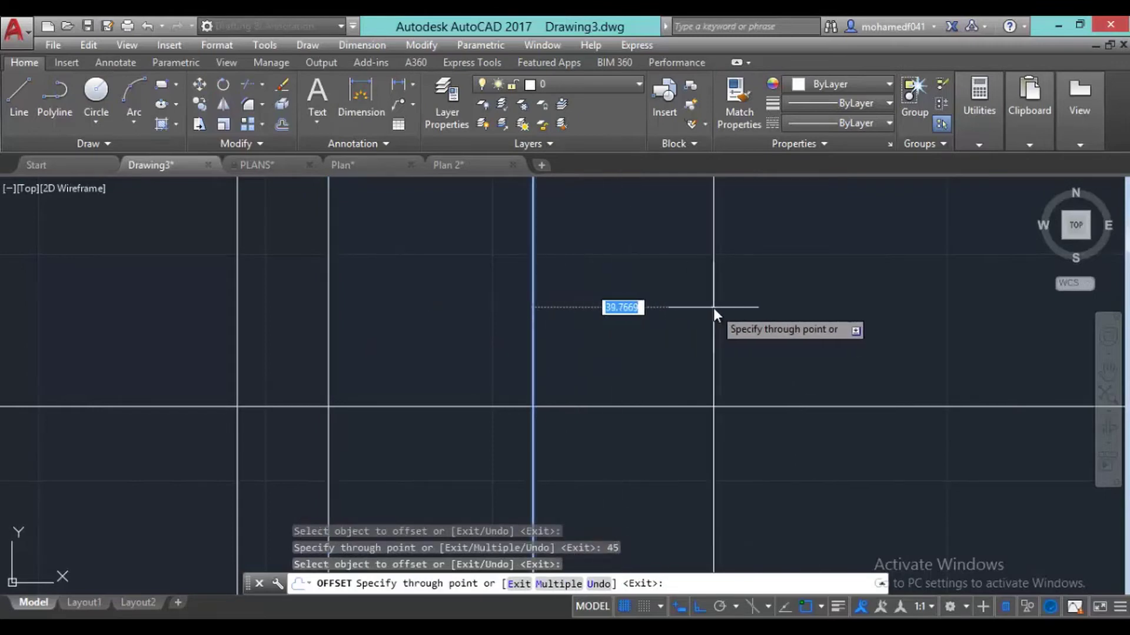
pyautogui.write('45')
pyautogui.press('Return')
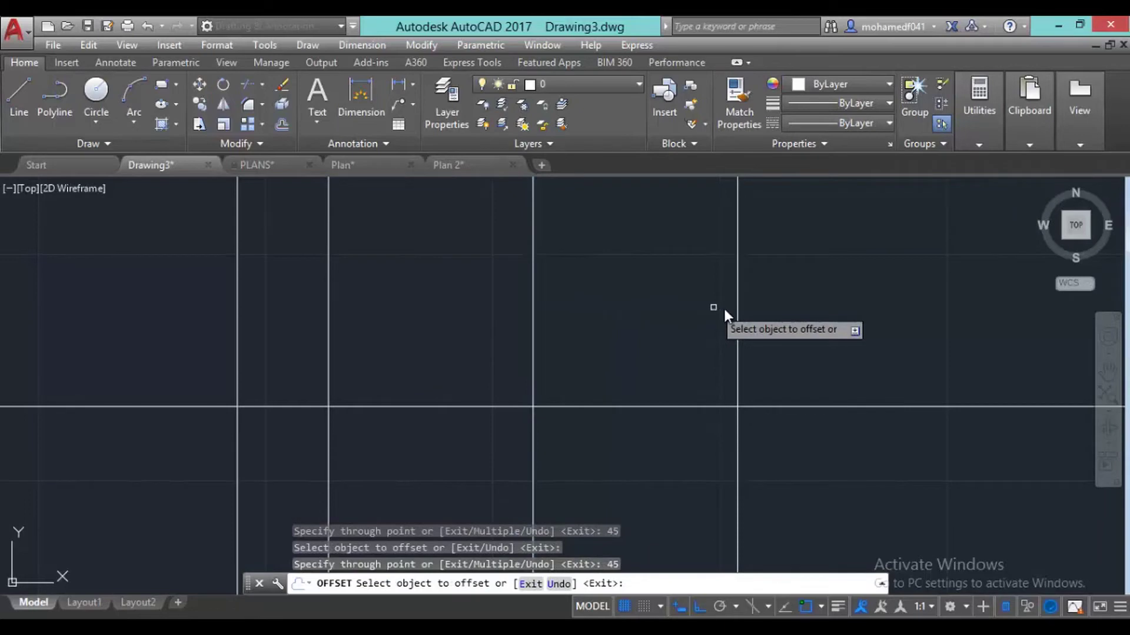
pyautogui.click(738, 310)
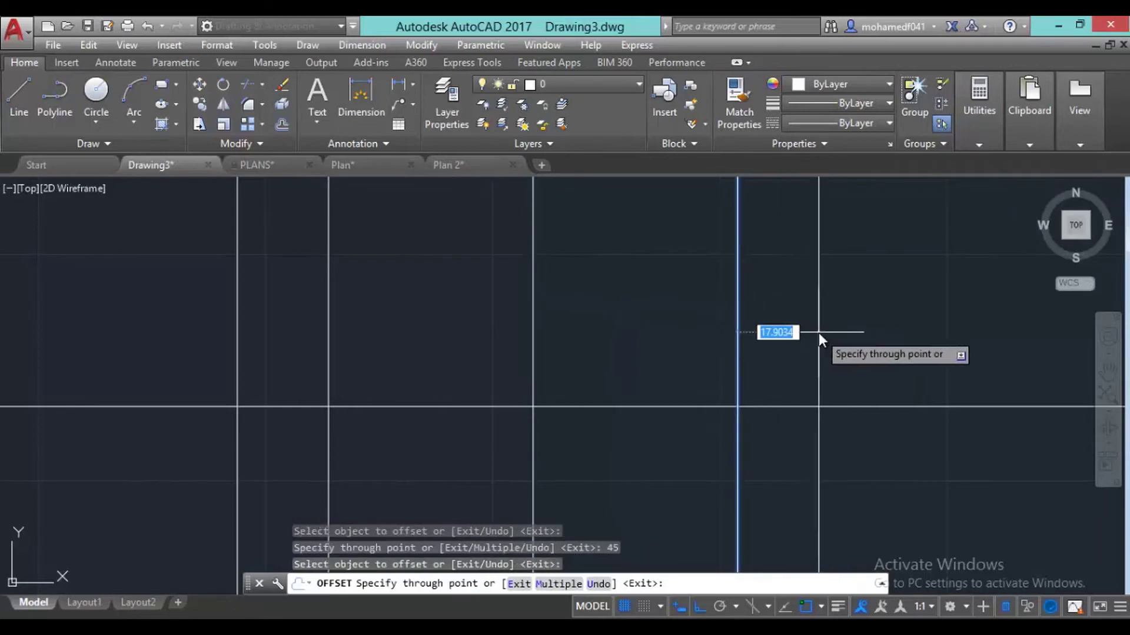
pyautogui.write('45')
pyautogui.press('Return')
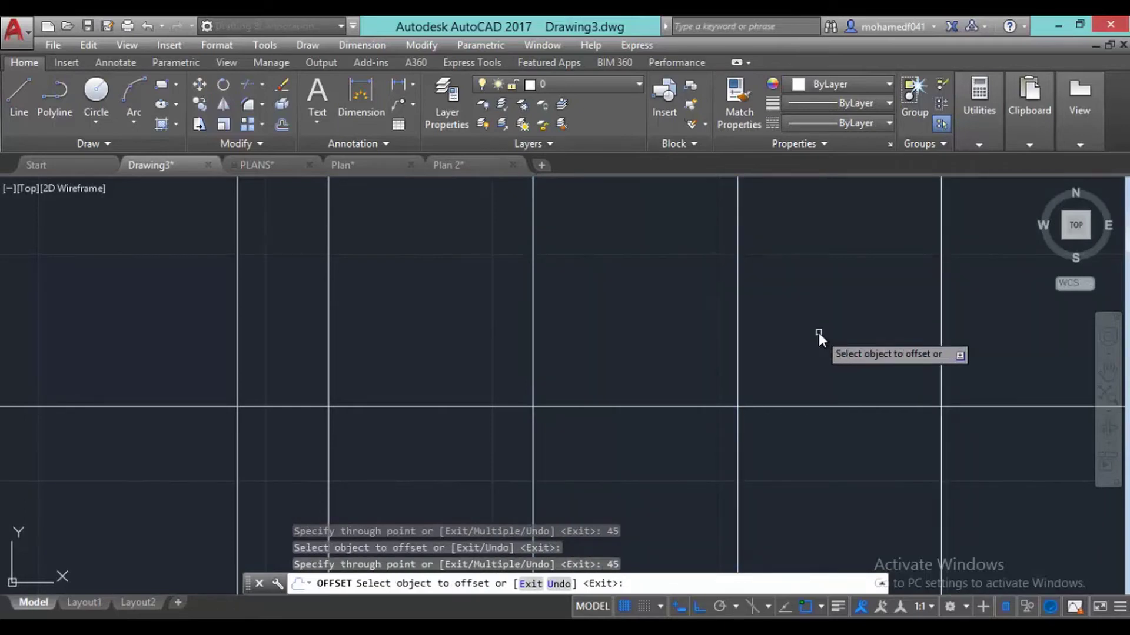
pyautogui.click(942, 331)
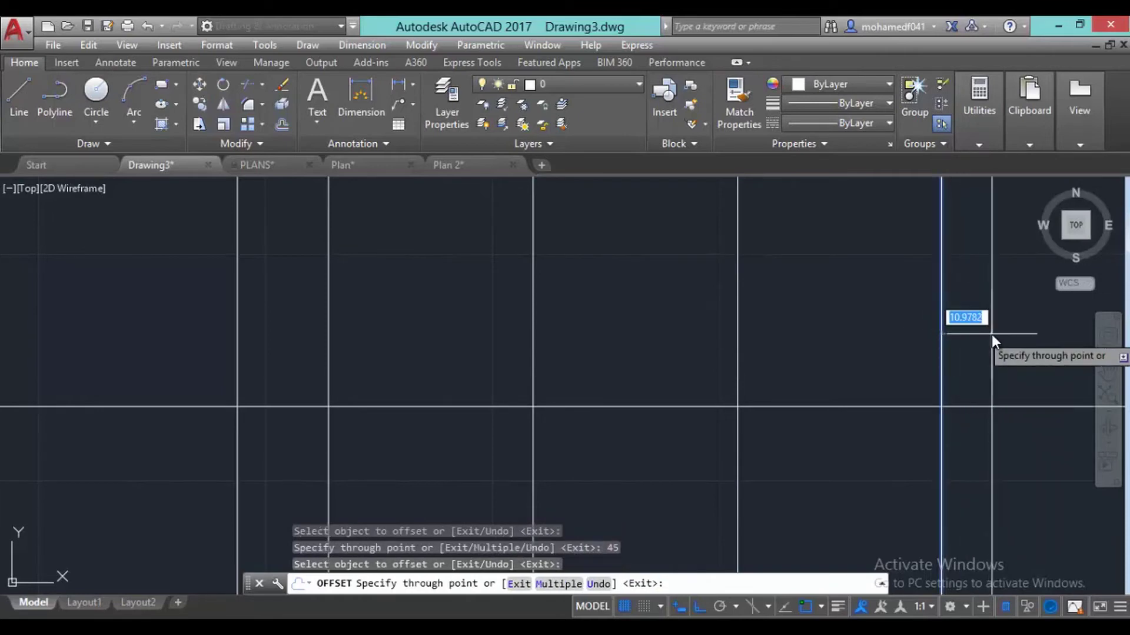
pyautogui.write('20')
pyautogui.press('Return')
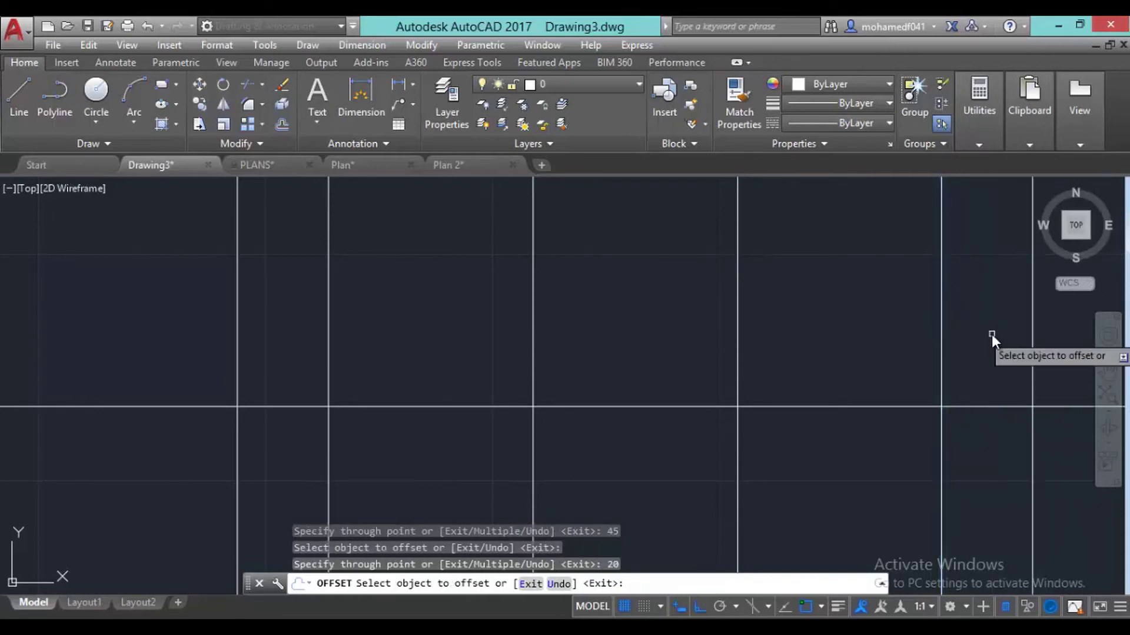
# Offset the horizontal construction line 20 units downward, and offset that copy another 45 units downward
pyautogui.scroll(-3, 799, 462)
pyautogui.moveTo(796, 468); pyautogui.dragTo(550, 452, button='middle')
pyautogui.scroll(-4, 549, 452)
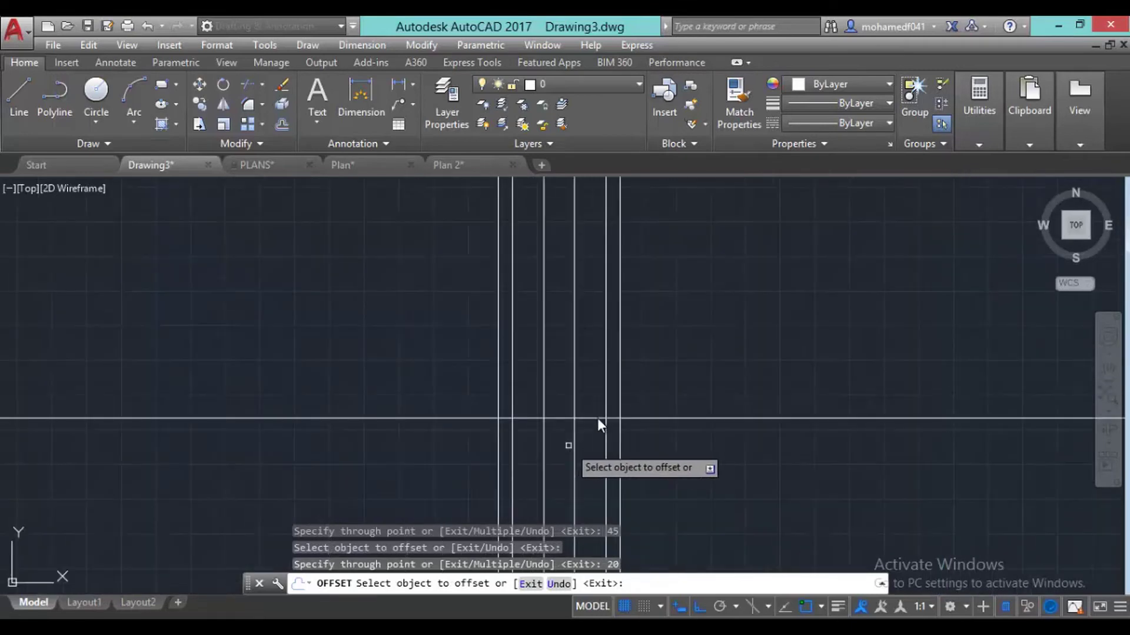
pyautogui.moveTo(529, 406); pyautogui.dragTo(487, 319, button='middle')
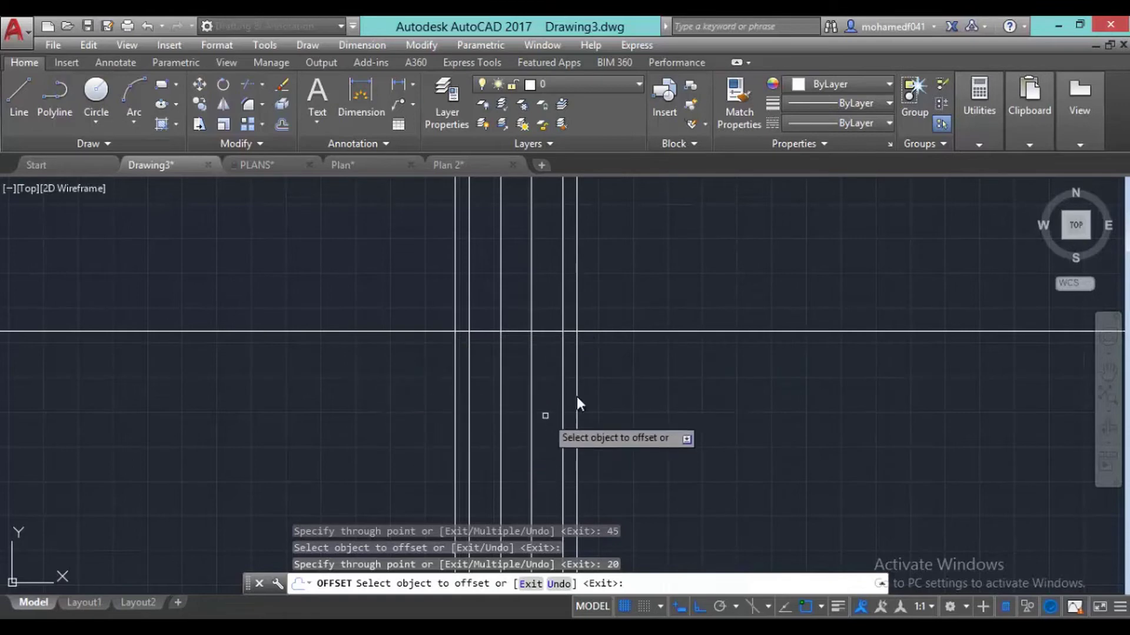
pyautogui.click(656, 333)
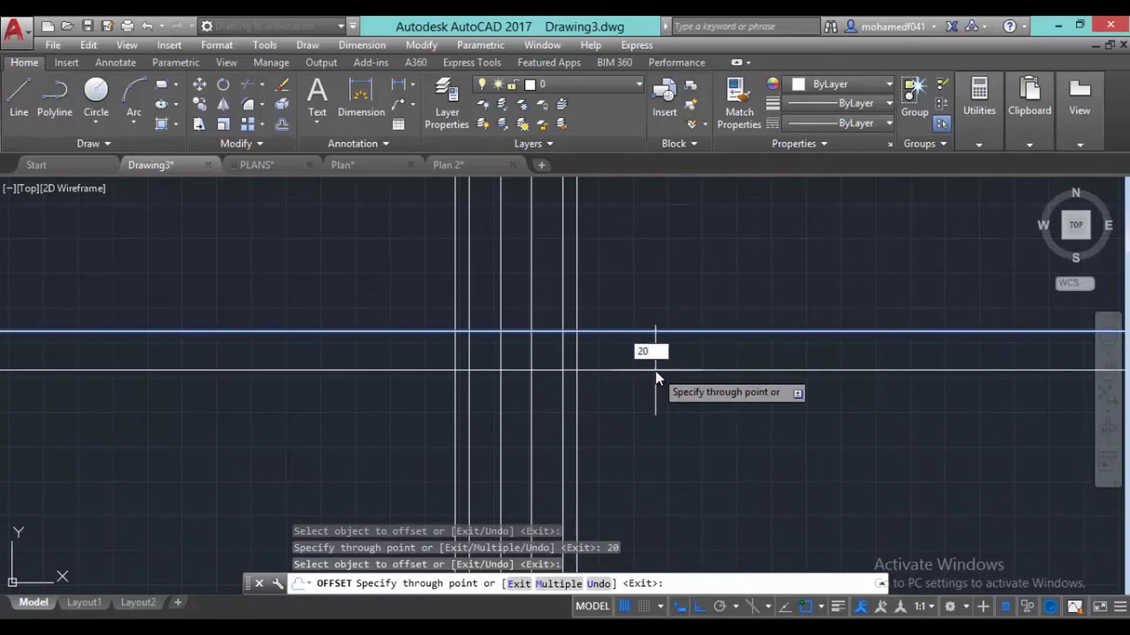
pyautogui.press('Return')
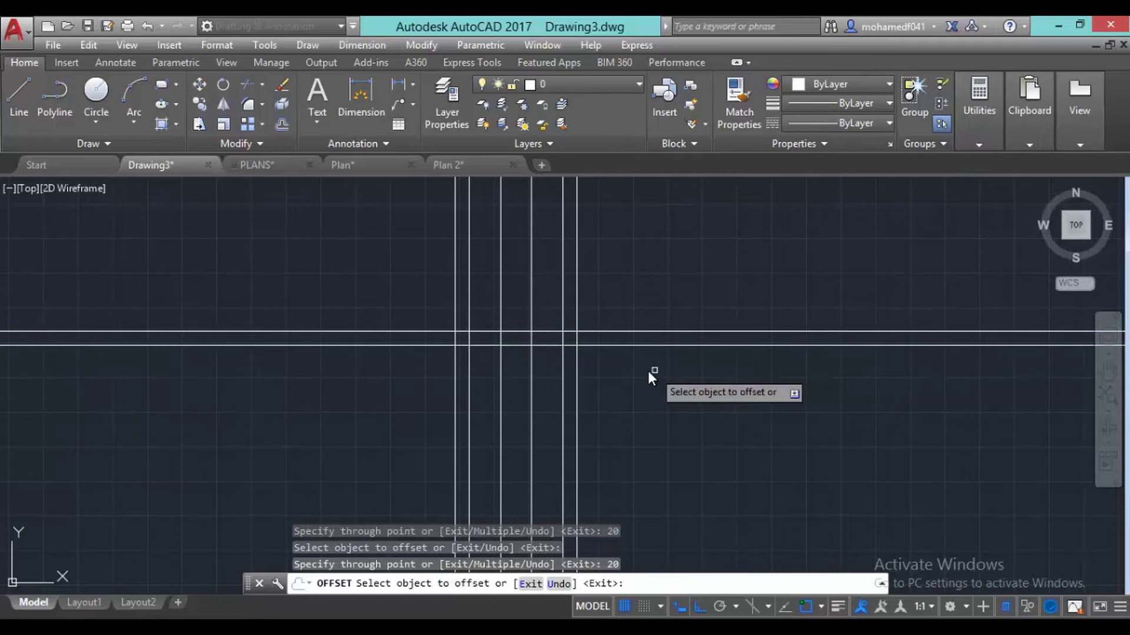
pyautogui.click(695, 345)
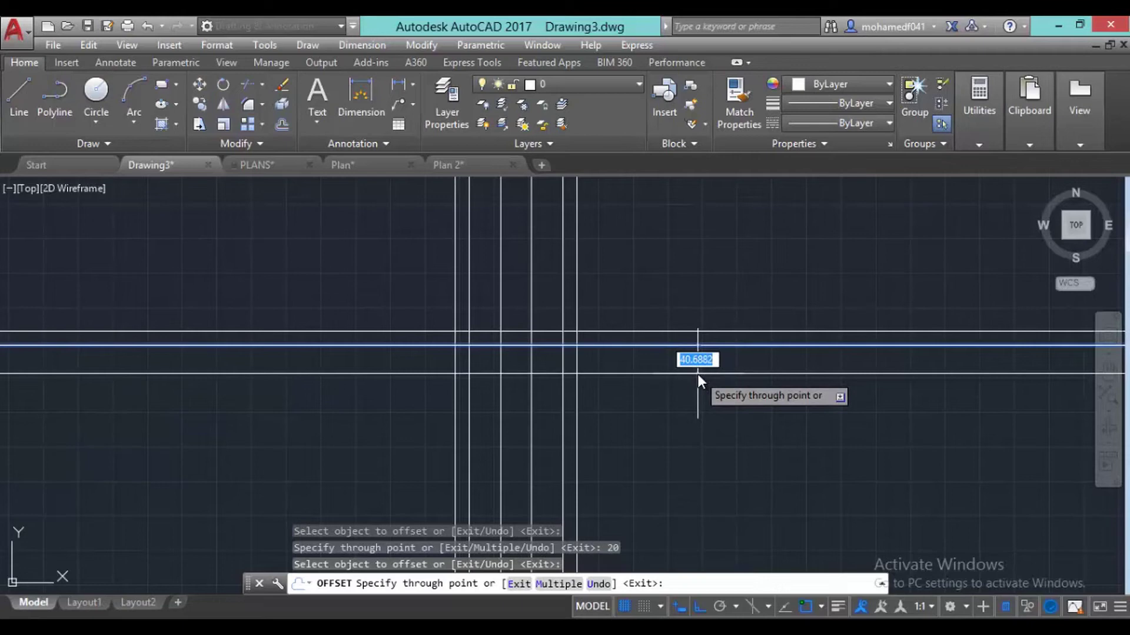
pyautogui.write('45')
pyautogui.press('Return')
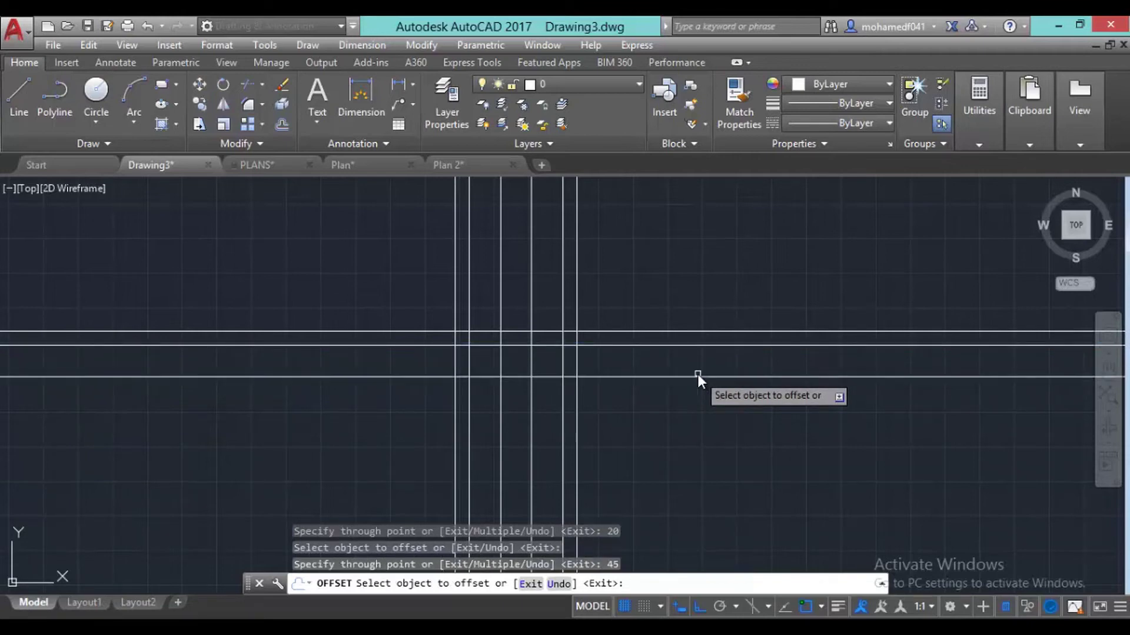
# Add three more horizontal lines below by offsetting each newest line in turn by 45, 45 and 20 units
pyautogui.click(697, 376)
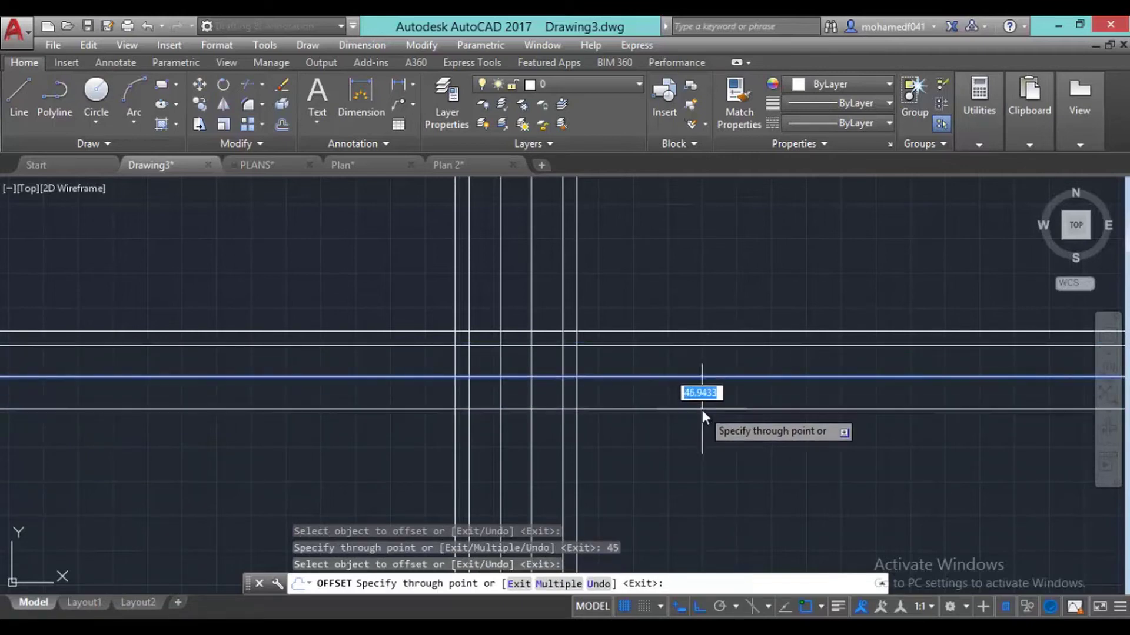
pyautogui.write('45')
pyautogui.press('Return')
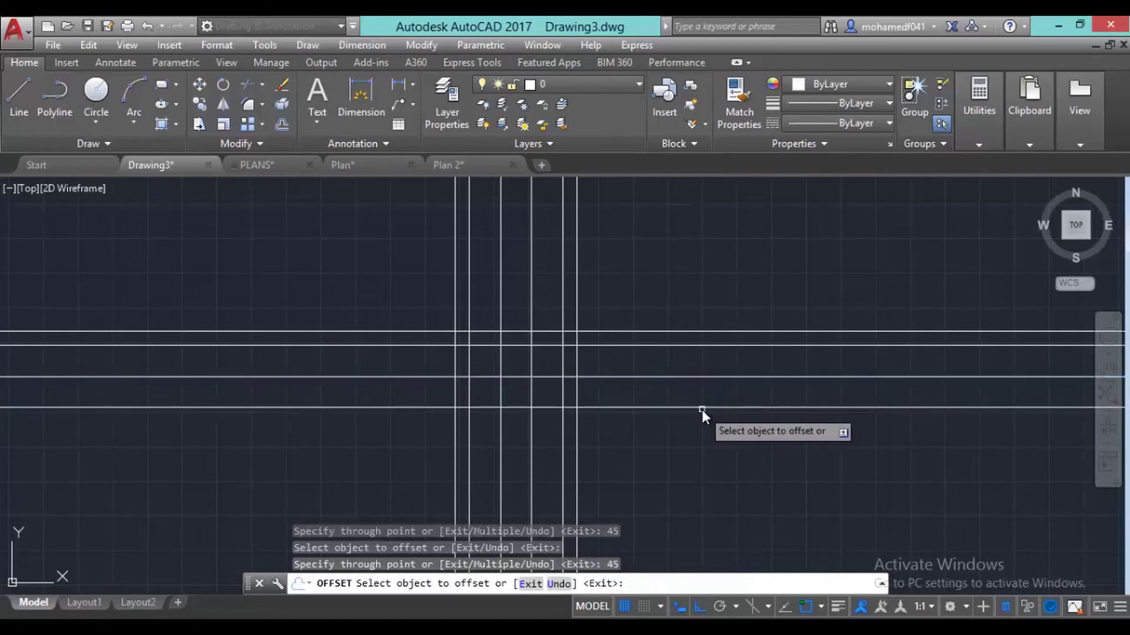
pyautogui.click(701, 408)
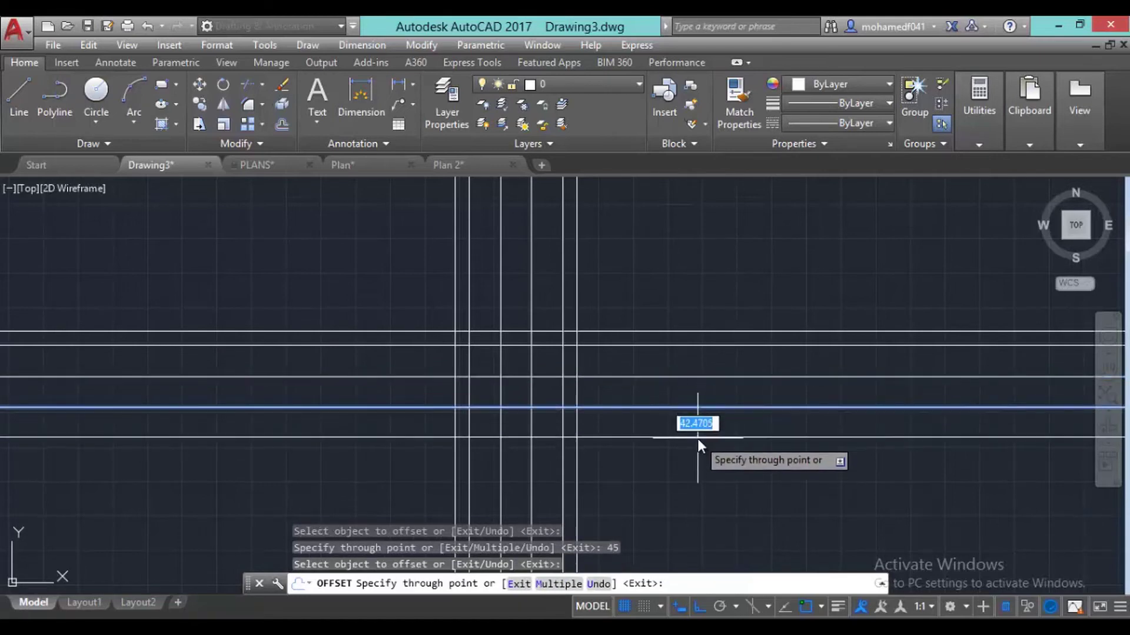
pyautogui.write('45')
pyautogui.press('Return')
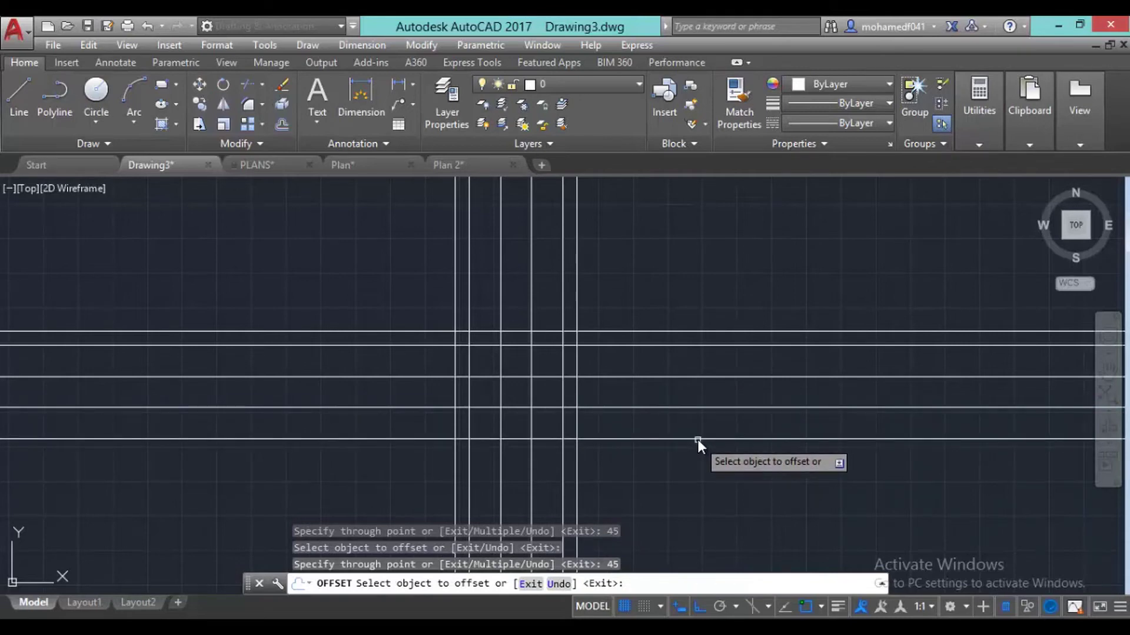
pyautogui.click(698, 440)
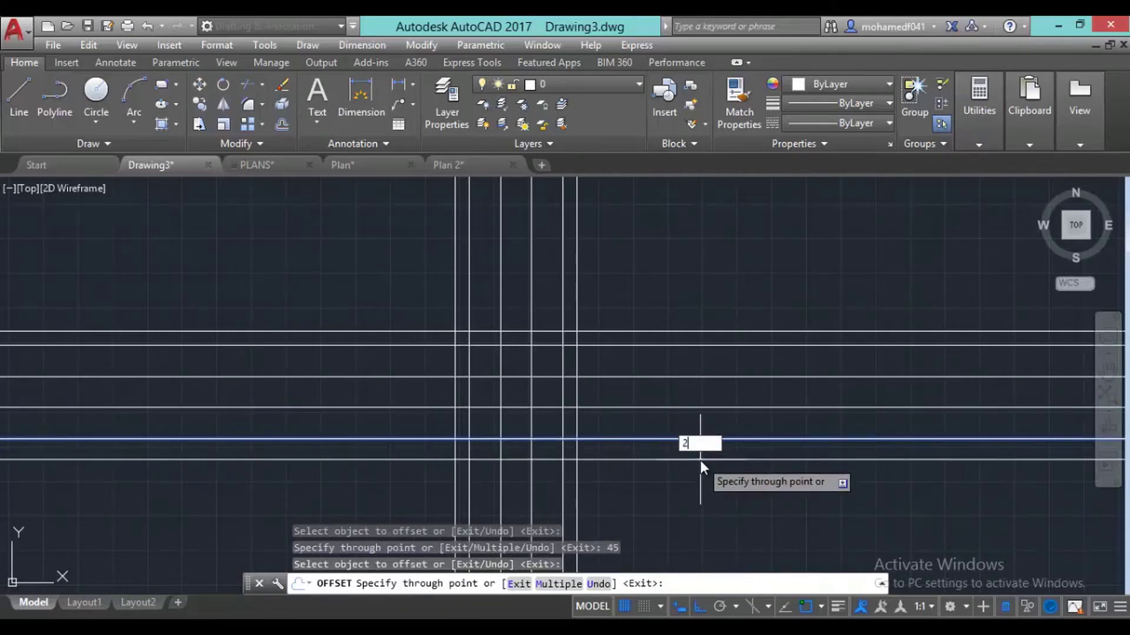
pyautogui.press('Return')
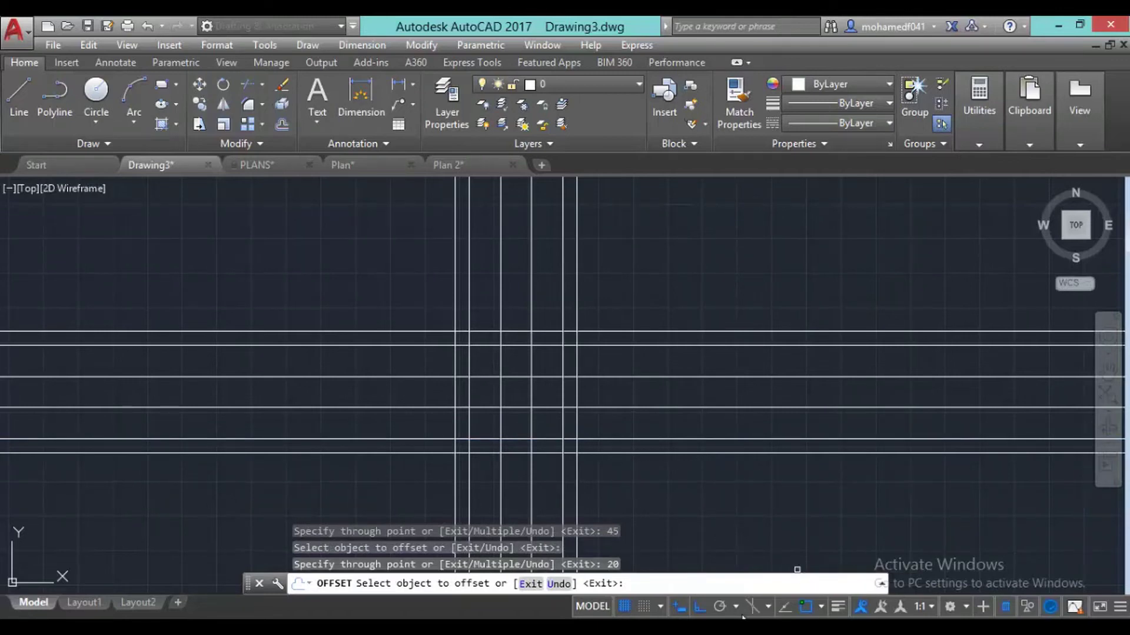
# Examine the extent of the construction lines from far out and the spacing of the grid up close
pyautogui.moveTo(693, 441)
pyautogui.mouseDown(button='middle')
pyautogui.moveTo(645, 417)
pyautogui.moveTo(649, 400)
pyautogui.mouseUp(button='middle')
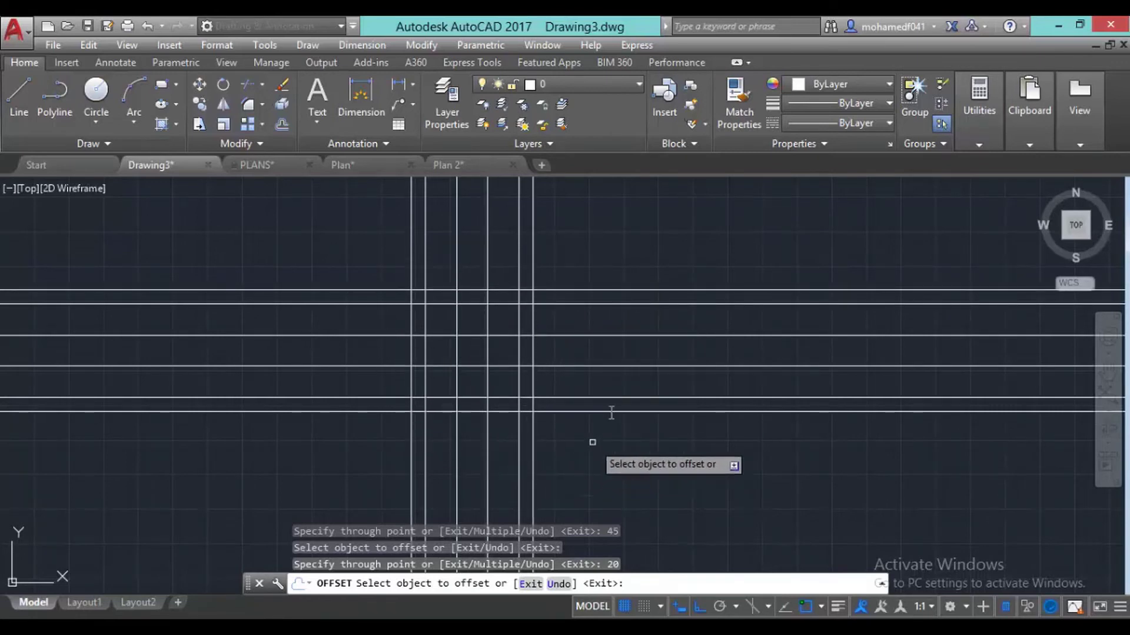
pyautogui.scroll(-10, 540, 342)
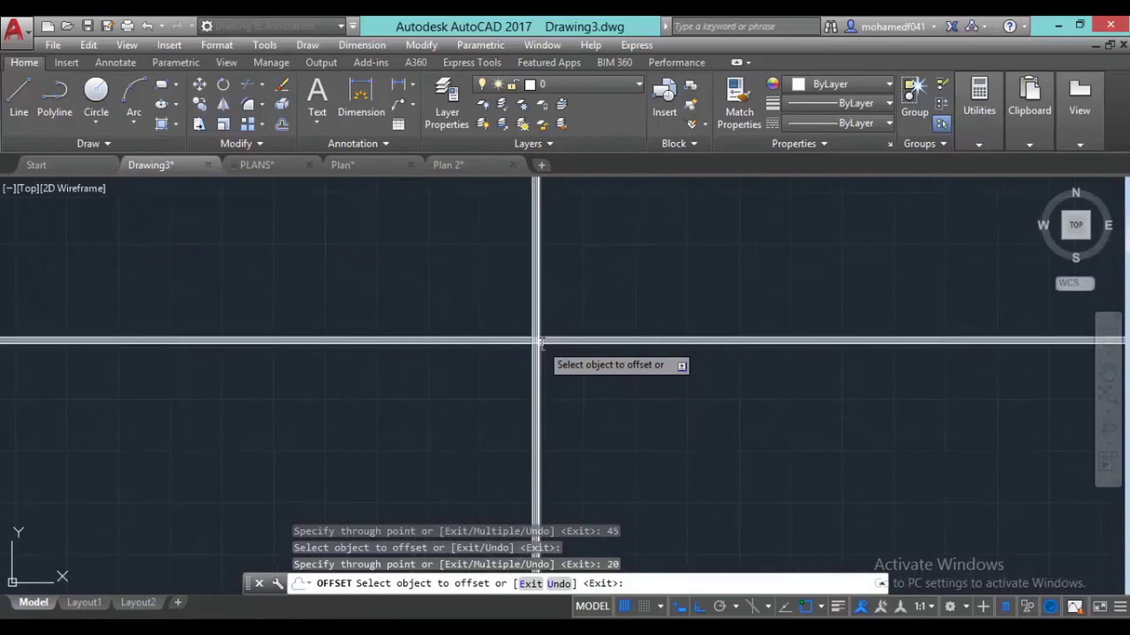
pyautogui.scroll(-5, 540, 342)
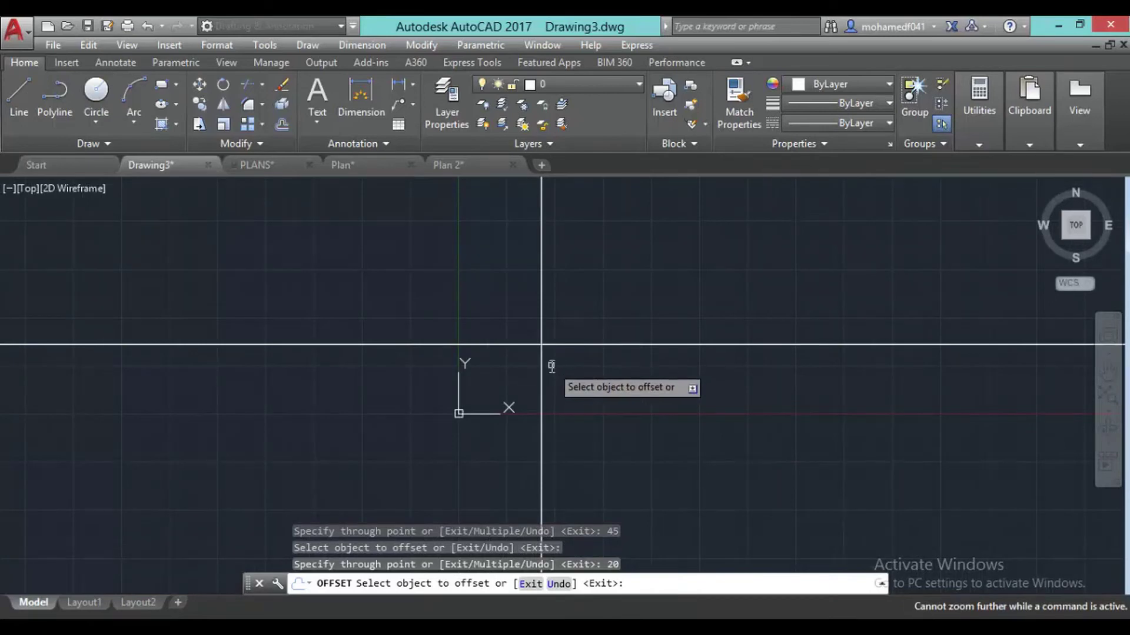
pyautogui.scroll(8, 543, 360)
pyautogui.moveTo(525, 310); pyautogui.dragTo(589, 483, button='middle')
pyautogui.scroll(6, 562, 410)
pyautogui.moveTo(573, 385); pyautogui.dragTo(581, 453, button='middle')
pyautogui.scroll(3, 567, 361)
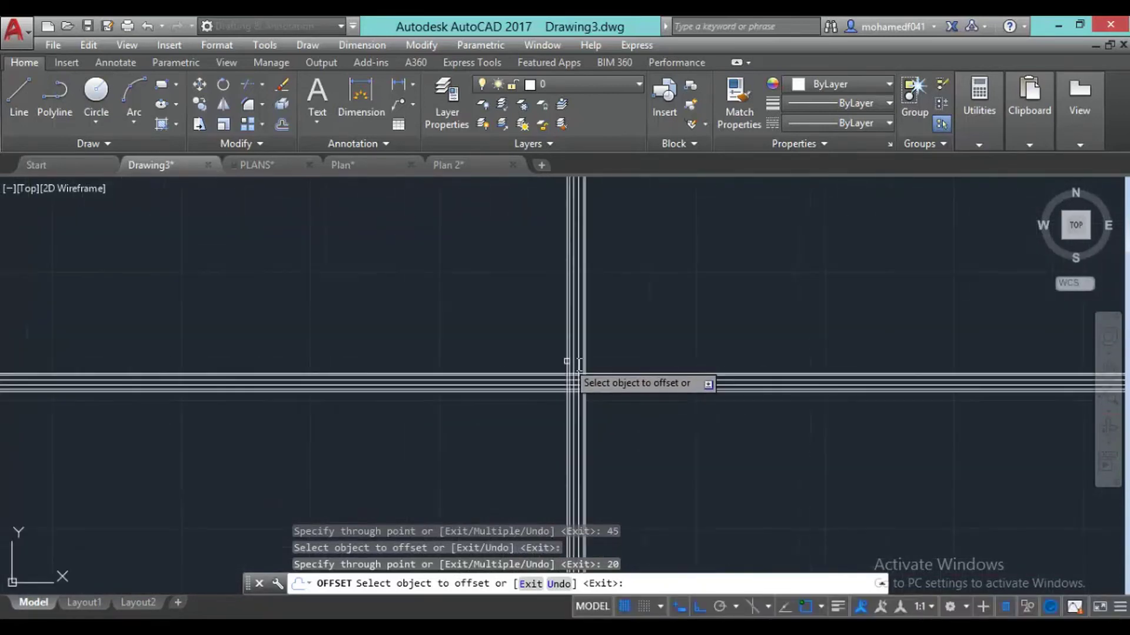
pyautogui.scroll(10, 579, 364)
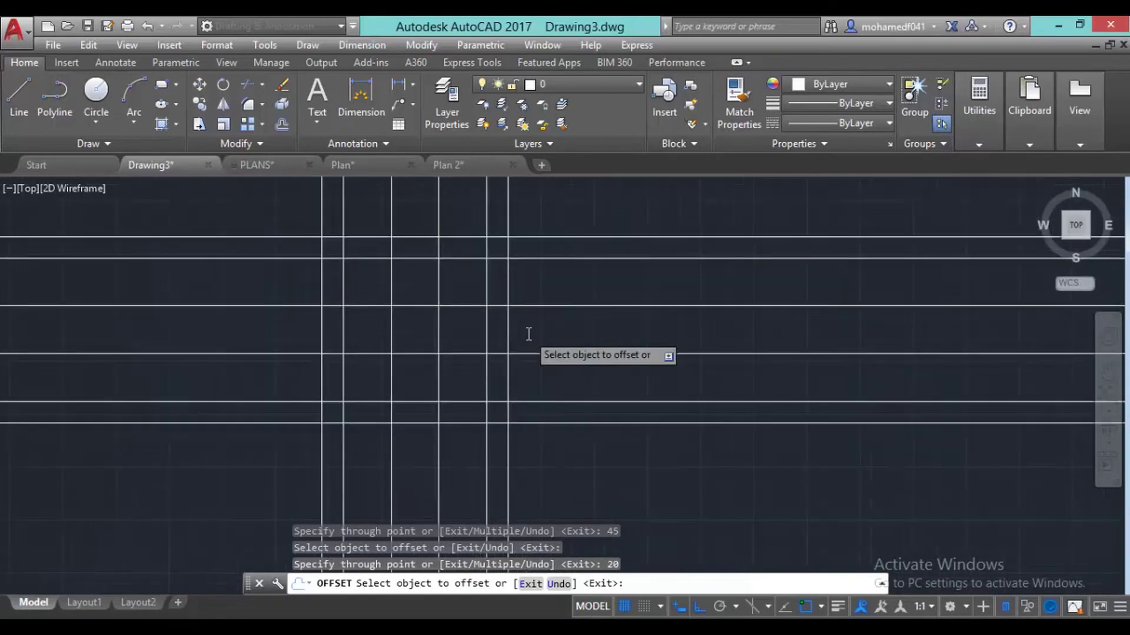
# End the offset command and draw a short horizontal trial line in the empty area above and to the right of the grid crossing
pyautogui.scroll(-2, 528, 334)
pyautogui.scroll(-2, 527, 331)
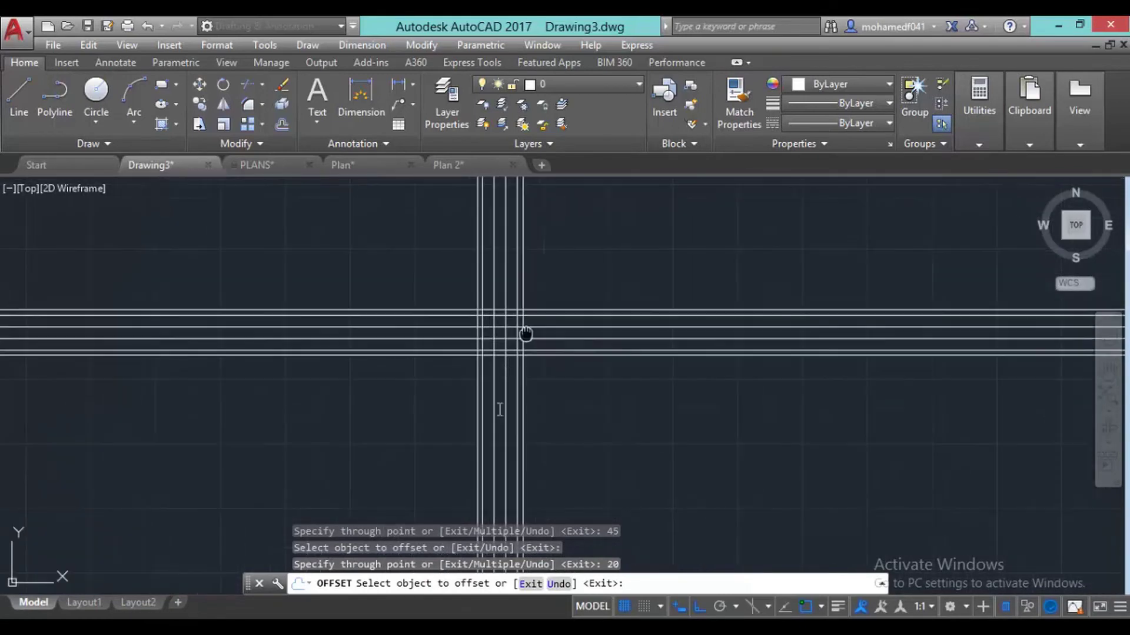
pyautogui.moveTo(524, 330); pyautogui.dragTo(496, 423, button='middle')
pyautogui.click(496, 423)
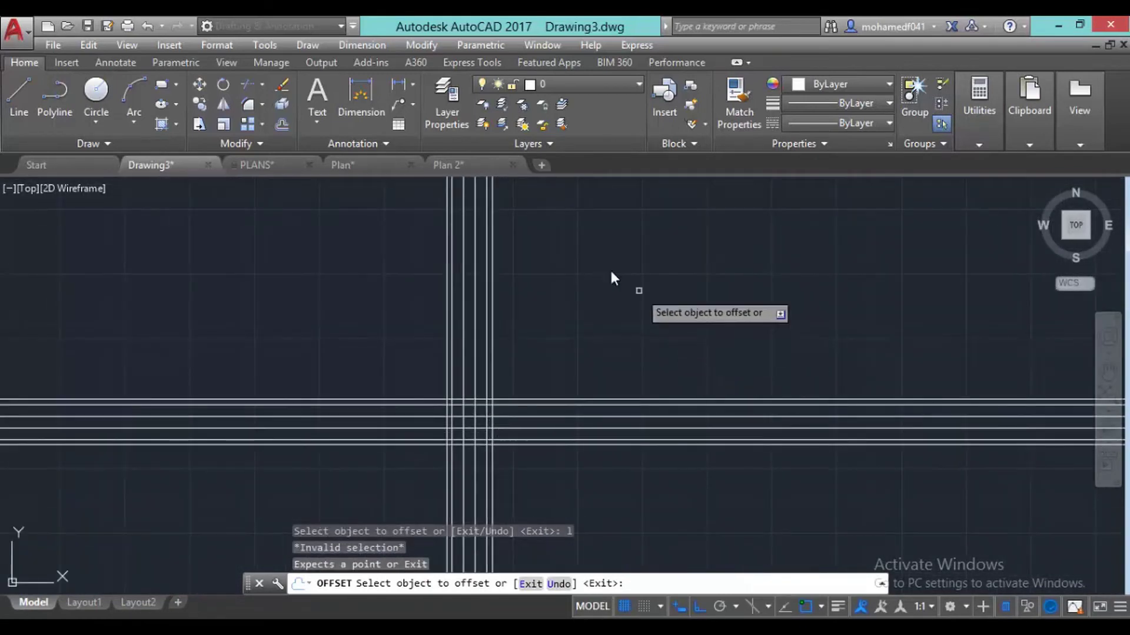
pyautogui.press('Escape')
pyautogui.press('Escape')
pyautogui.press('Escape')
pyautogui.write('l')
pyautogui.press('Return')
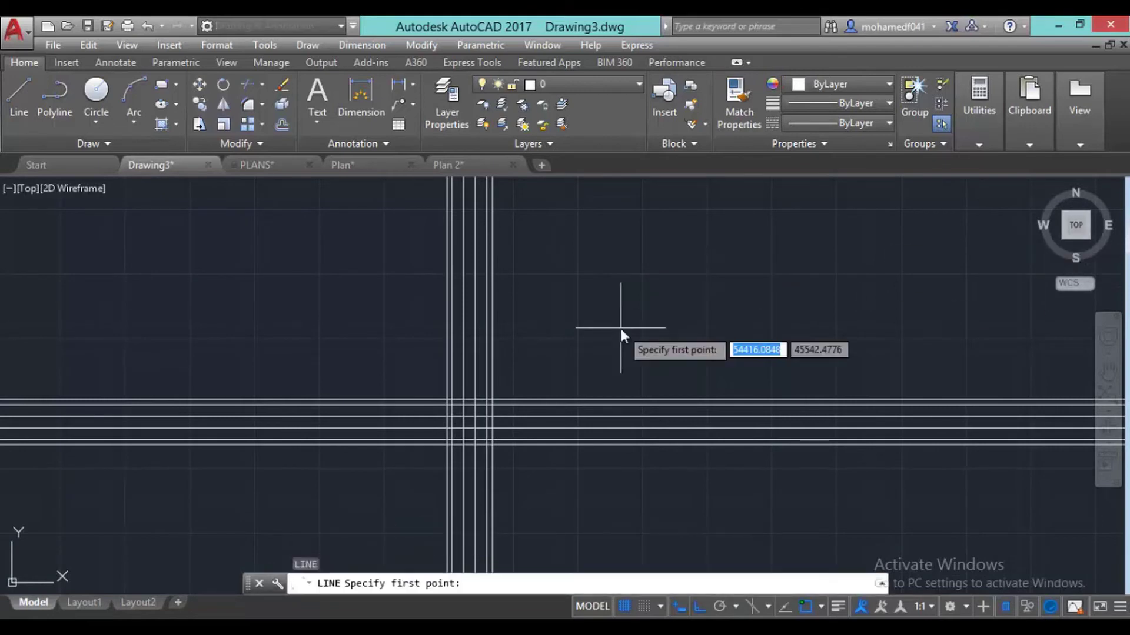
pyautogui.click(621, 328)
pyautogui.press('Escape')
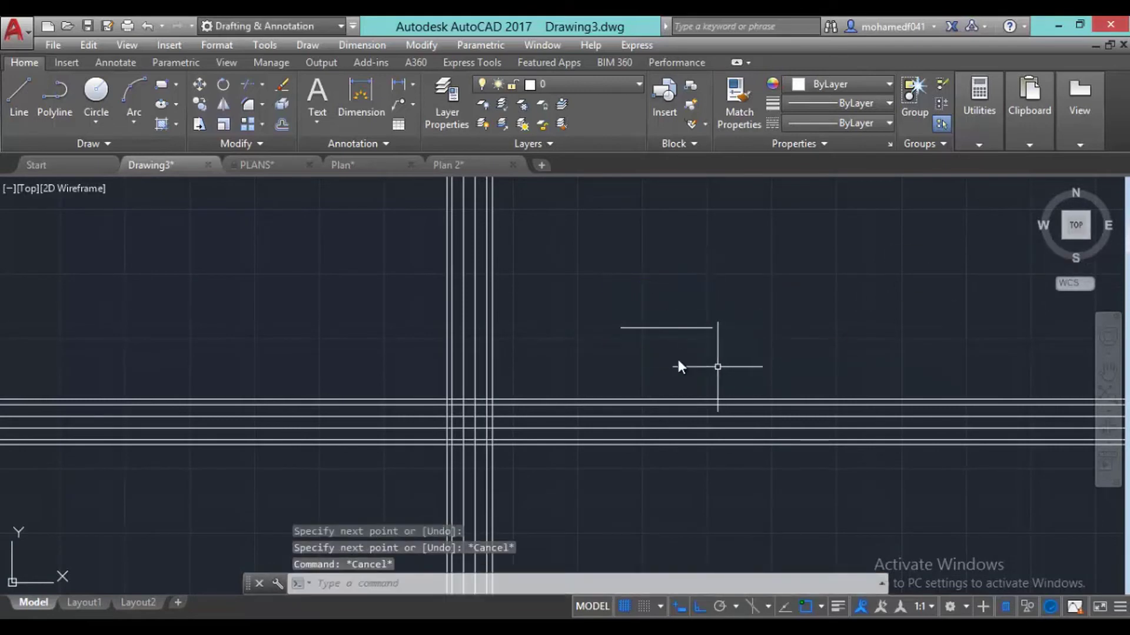
# Delete the short trial line beside the grid
pyautogui.click(718, 344)
pyautogui.click(680, 294)
pyautogui.press('Delete')
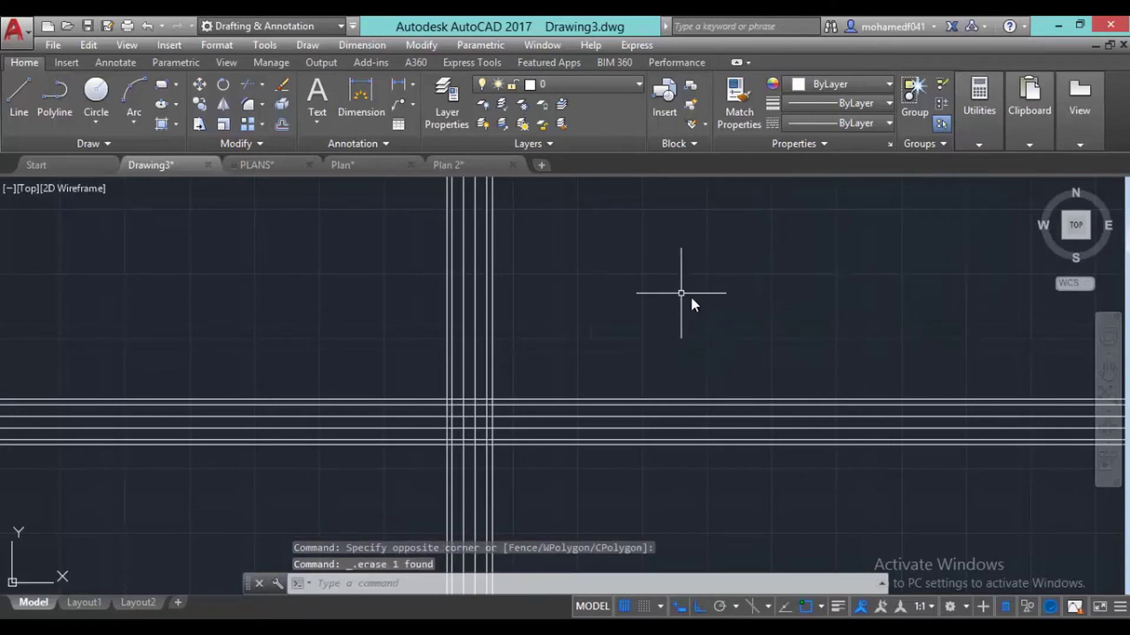
# Examine how far the construction lines extend beyond the area where they cross
pyautogui.scroll(-6, 573, 336)
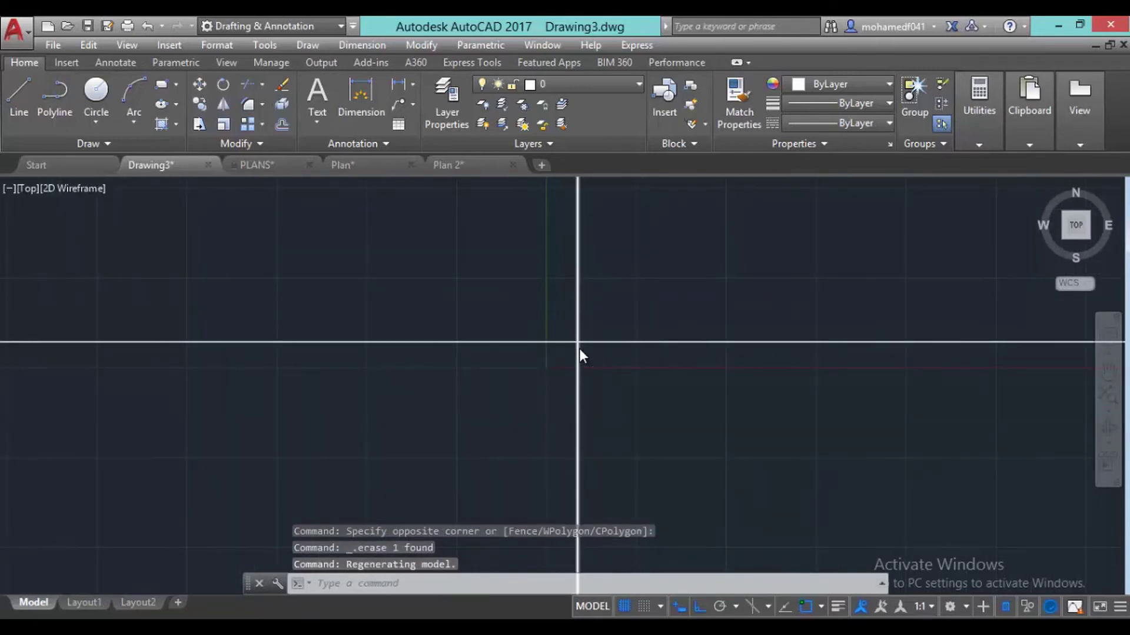
pyautogui.scroll(5, 579, 348)
pyautogui.moveTo(579, 349); pyautogui.dragTo(645, 593, button='middle')
pyautogui.scroll(5, 606, 499)
pyautogui.moveTo(594, 476); pyautogui.dragTo(615, 496, button='middle')
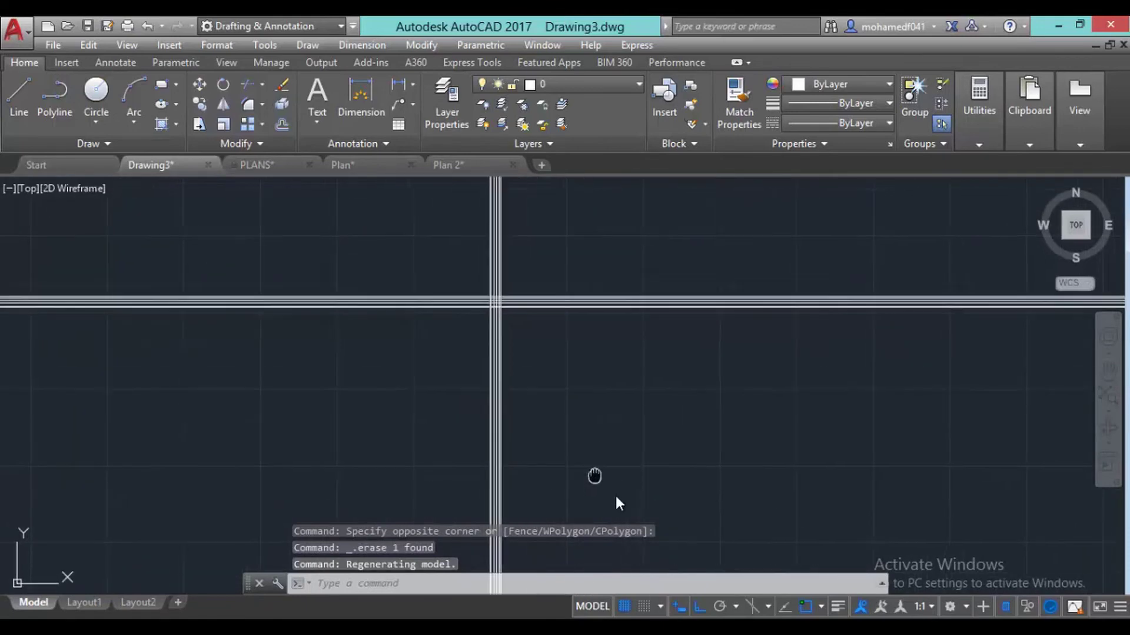
pyautogui.scroll(-5, 540, 337)
pyautogui.scroll(5, 542, 337)
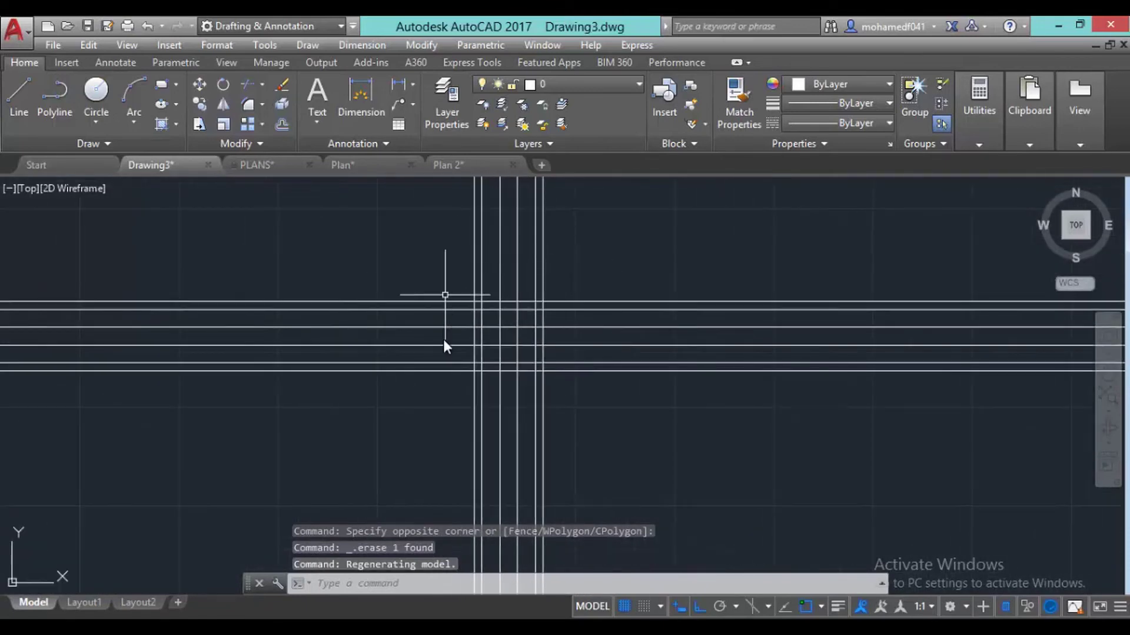
pyautogui.scroll(3, 598, 336)
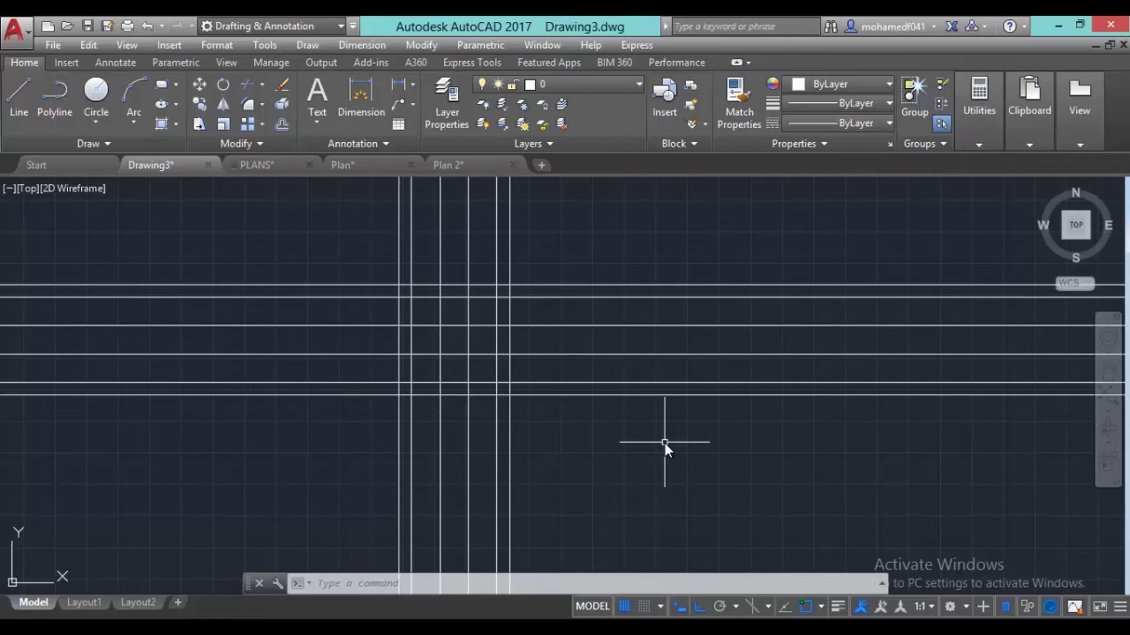
# Draw a rectangle around the grid crossing, leaving a small margin outside the outermost construction lines
pyautogui.write('REC')
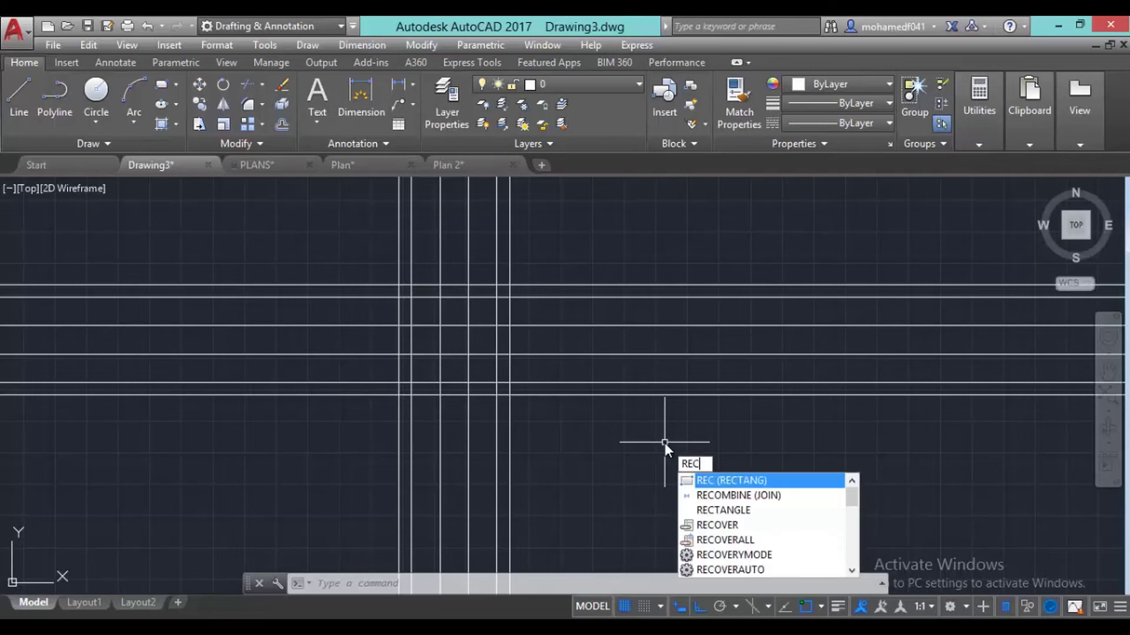
pyautogui.press('Return')
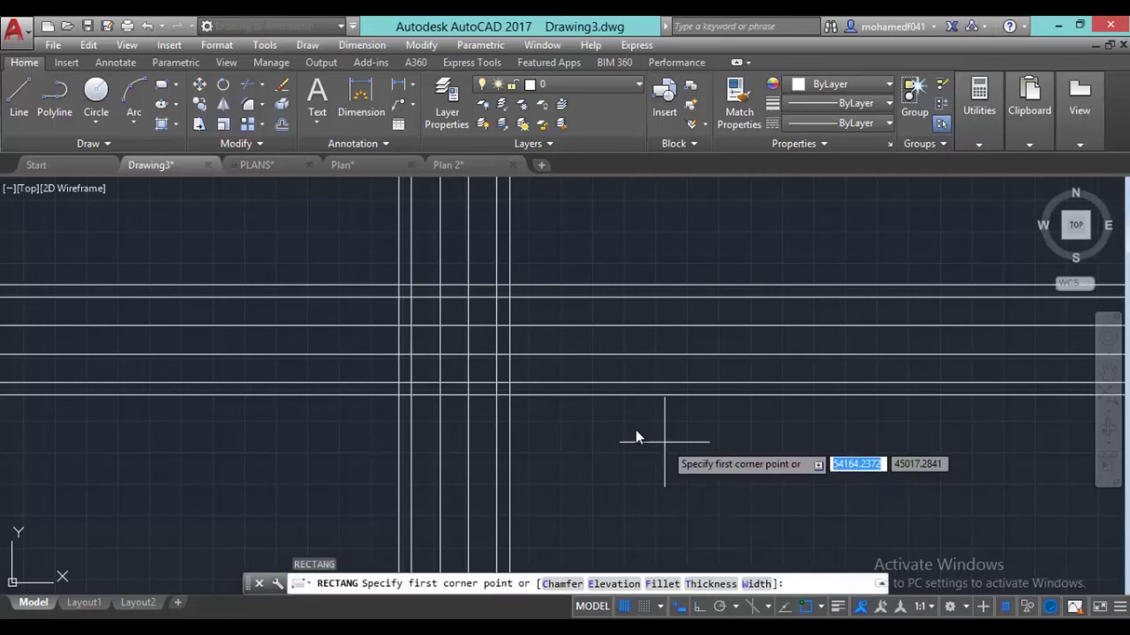
pyautogui.click(366, 265)
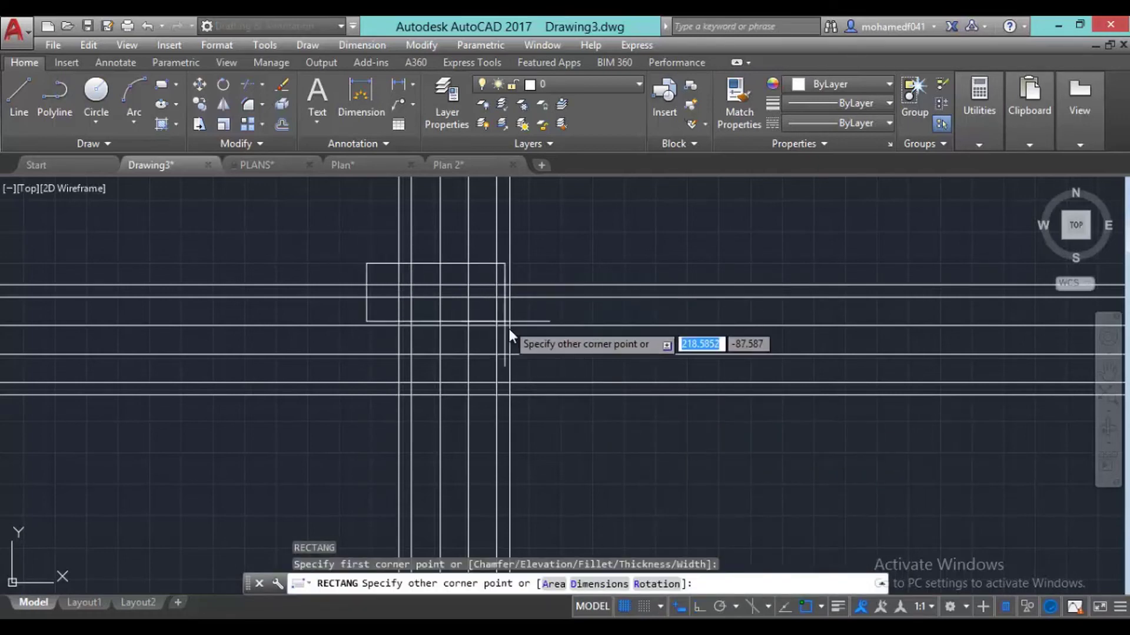
pyautogui.click(536, 432)
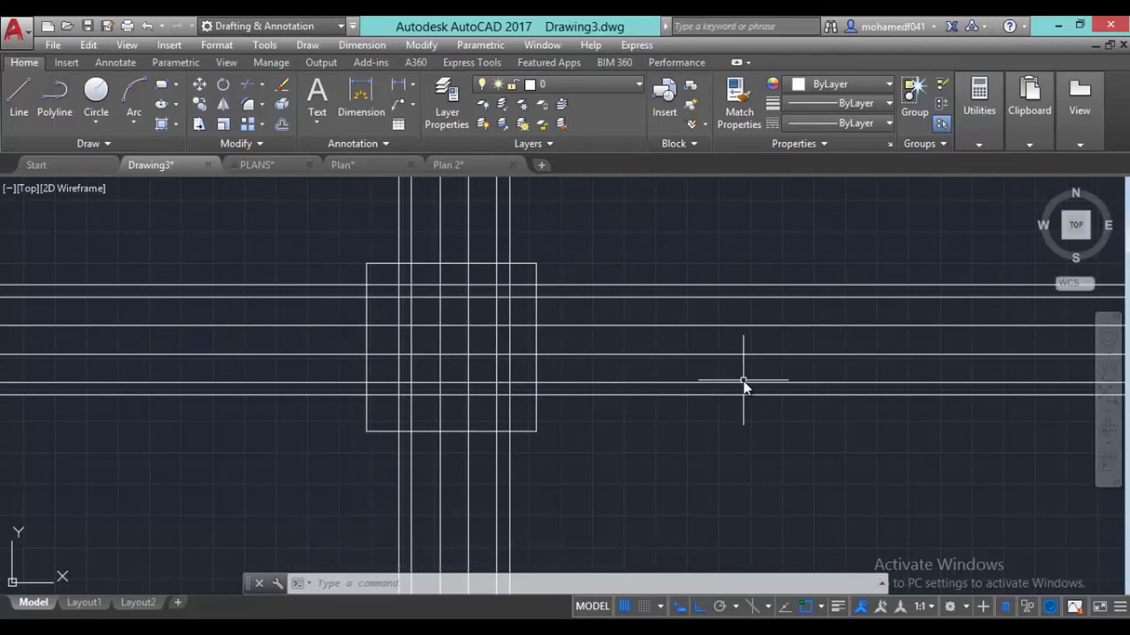
# Trim away all construction lines outside the rectangle with EXTRIM, using the rectangle as the cutting edge
pyautogui.write('EXTr')
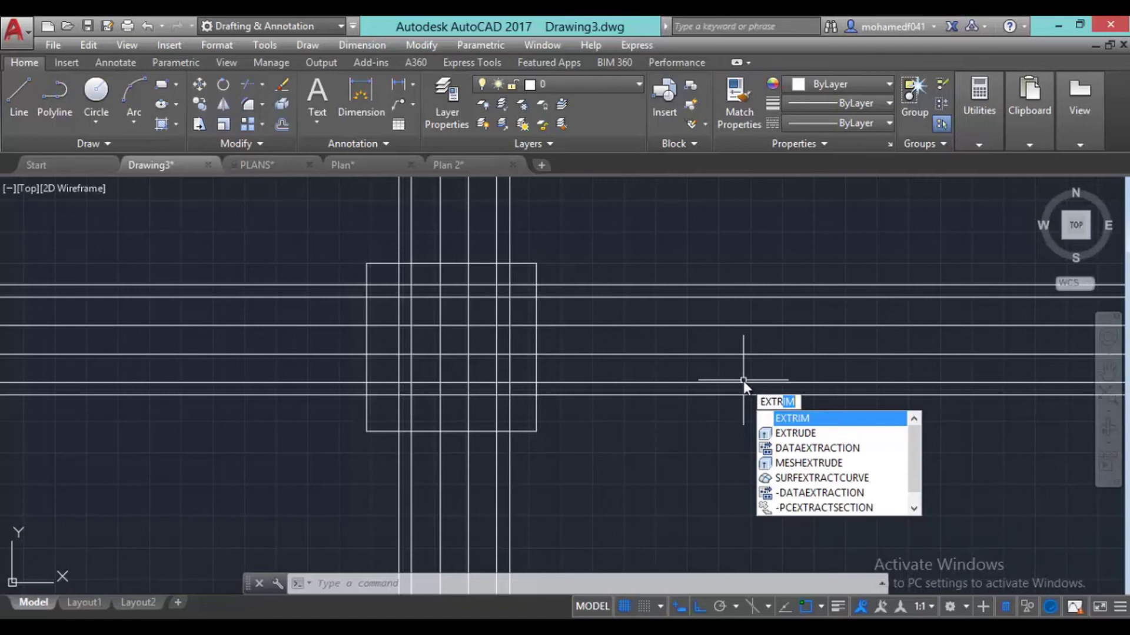
pyautogui.press('Return')
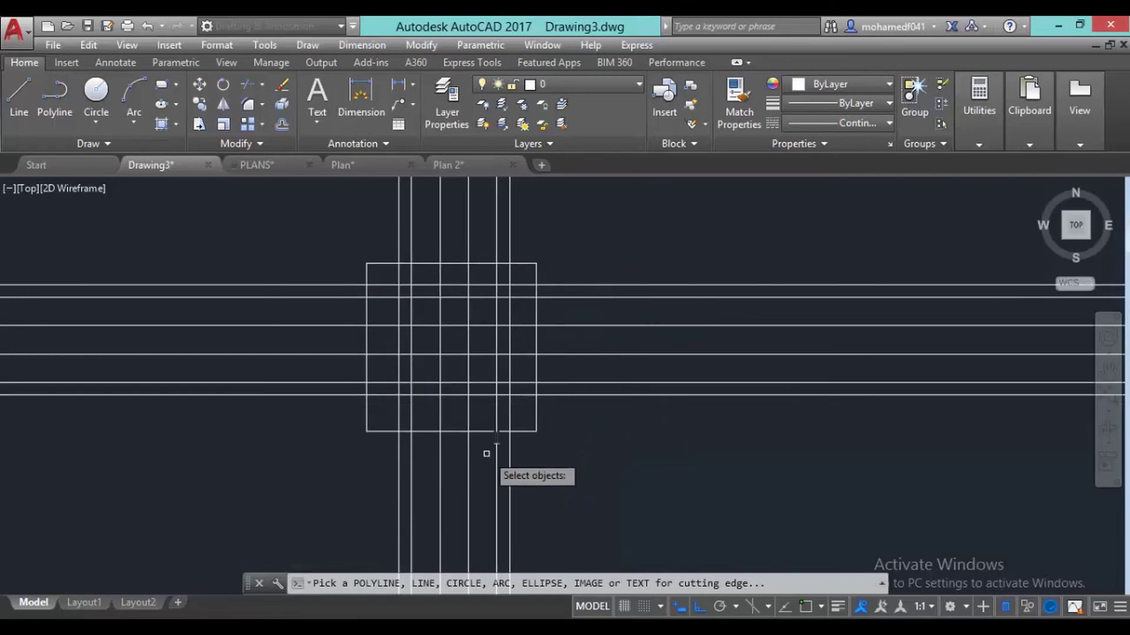
pyautogui.click(526, 264)
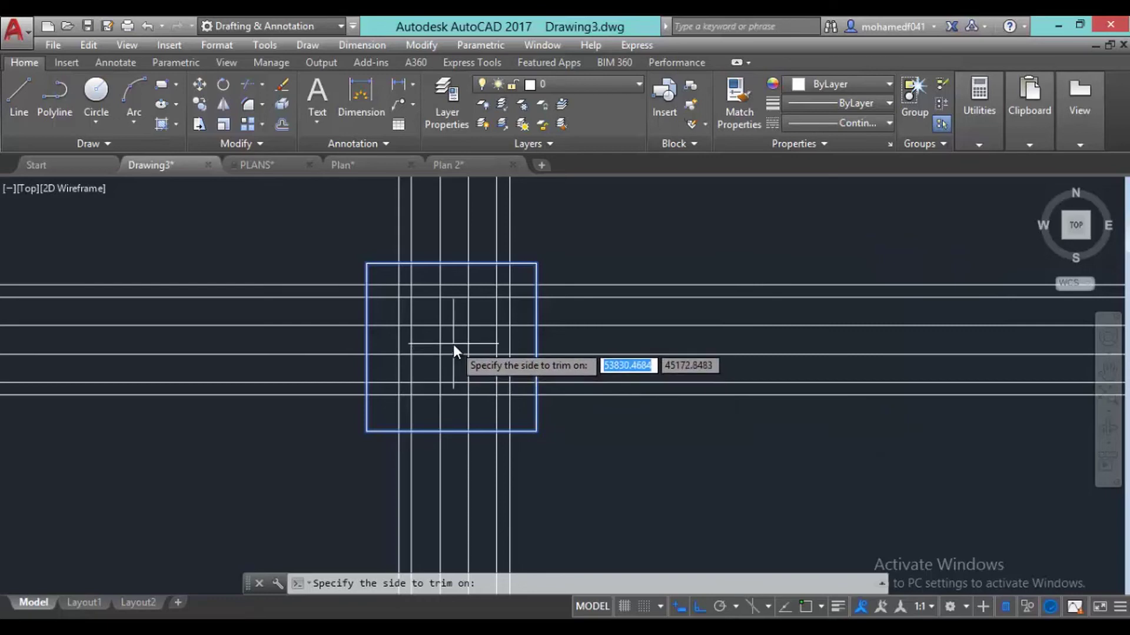
pyautogui.click(682, 237)
pyautogui.scroll(-3, 753, 380)
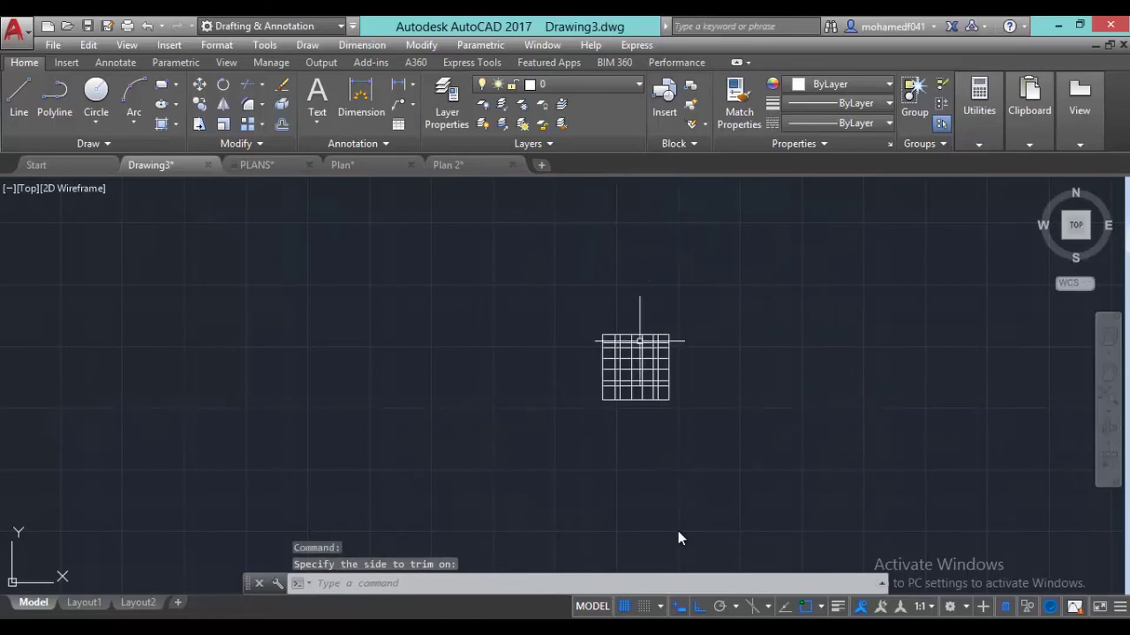
# Delete the rectangle that frames the trimmed grid
pyautogui.moveTo(706, 441); pyautogui.dragTo(575, 429, button='middle')
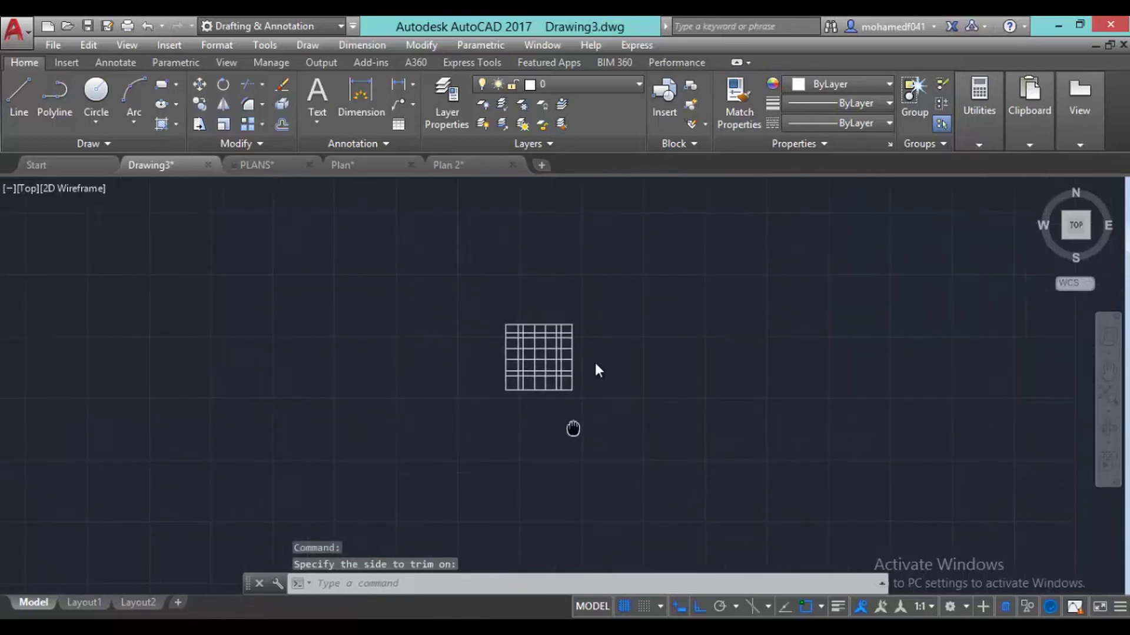
pyautogui.scroll(3, 532, 422)
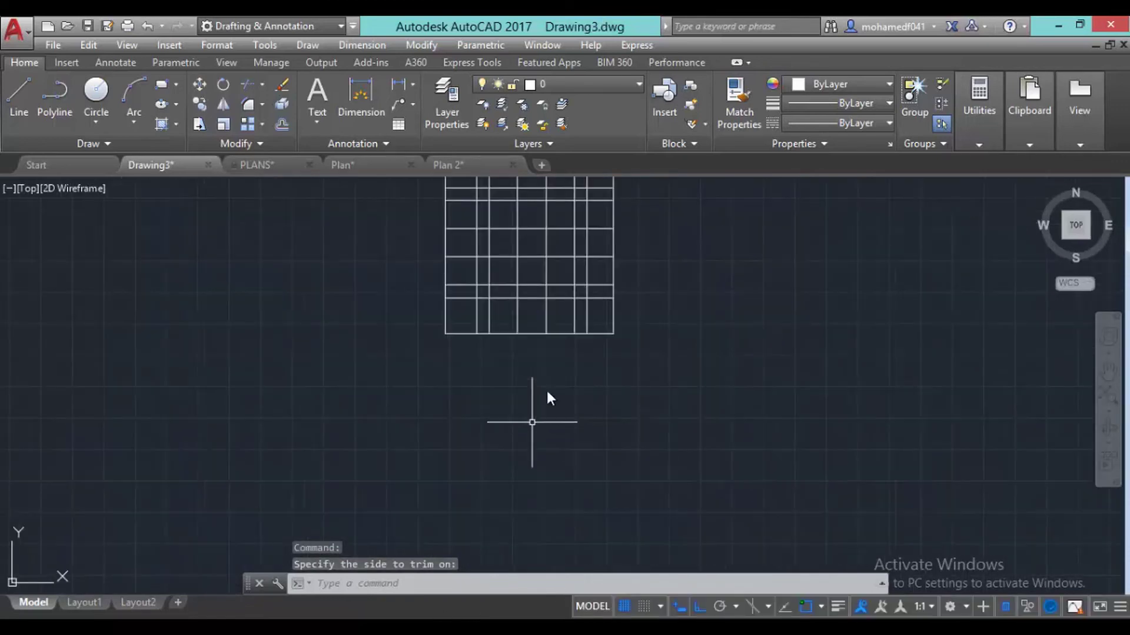
pyautogui.click(562, 334)
pyautogui.press('Delete')
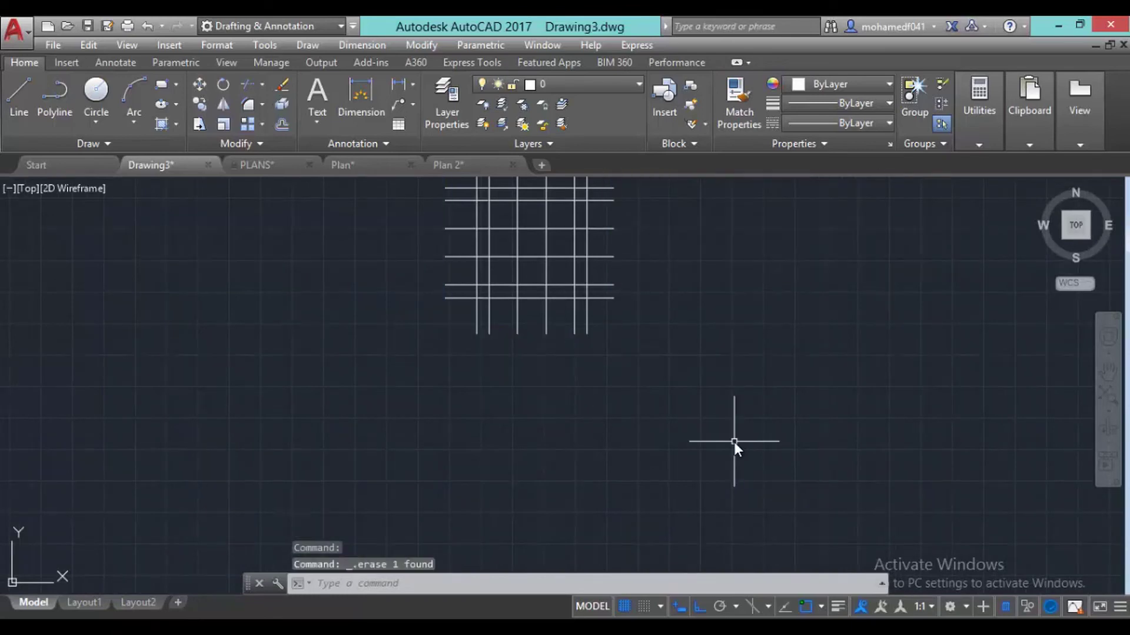
pyautogui.moveTo(705, 417); pyautogui.dragTo(607, 512, button='middle')
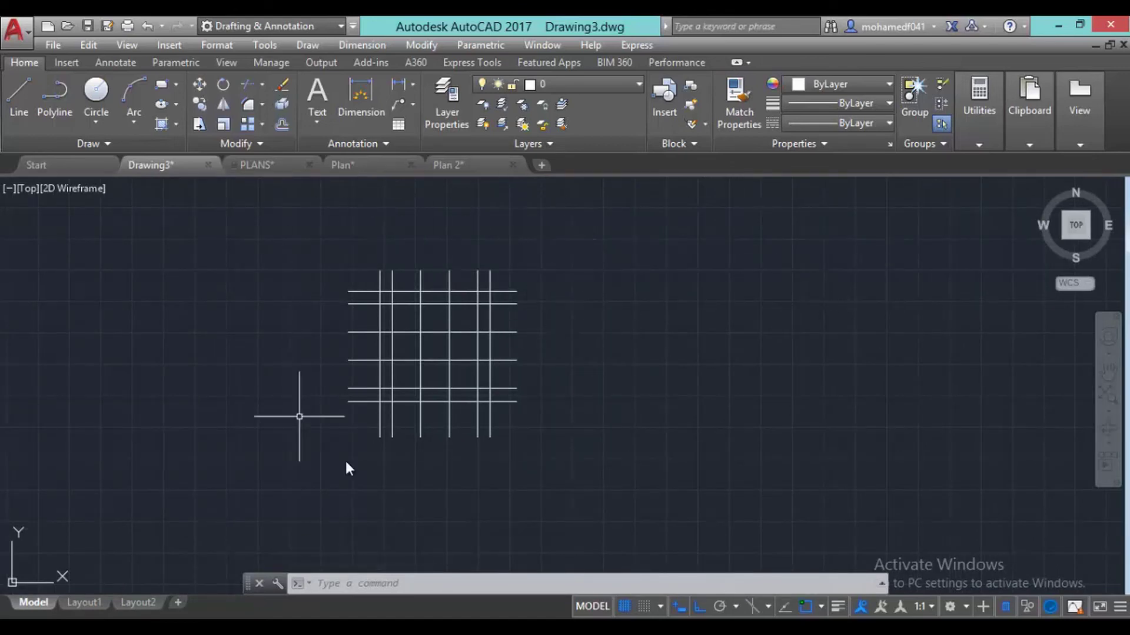
# Compare the trimmed grid in Drawing3 with the axis grid in the PLANS drawing
pyautogui.click(270, 167)
pyautogui.click(176, 165)
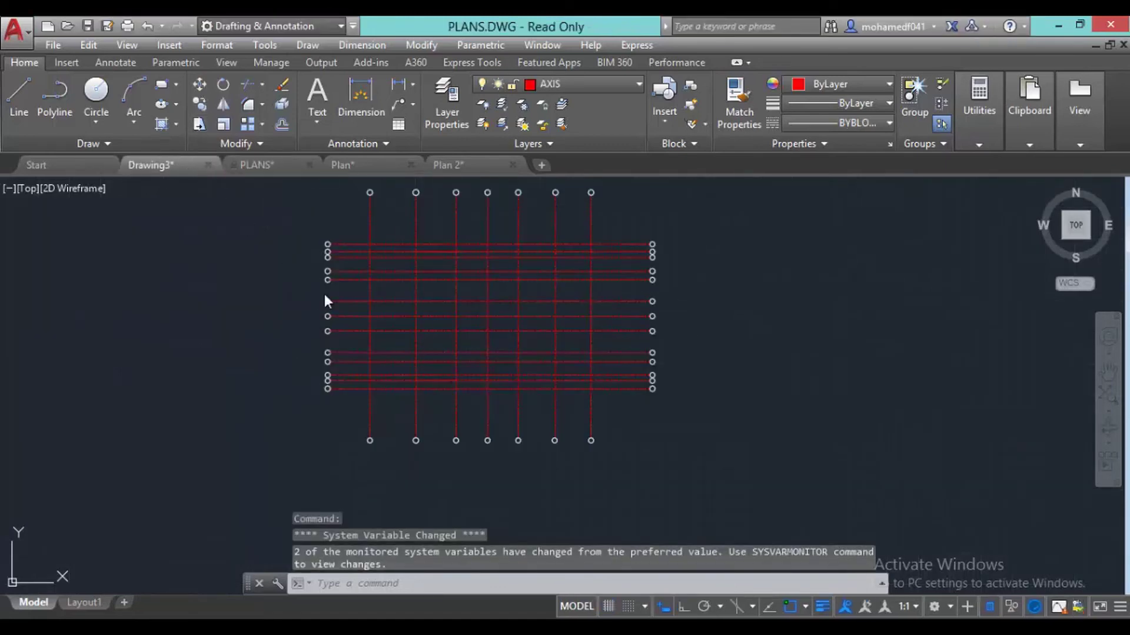
pyautogui.click(263, 165)
pyautogui.scroll(4, 513, 301)
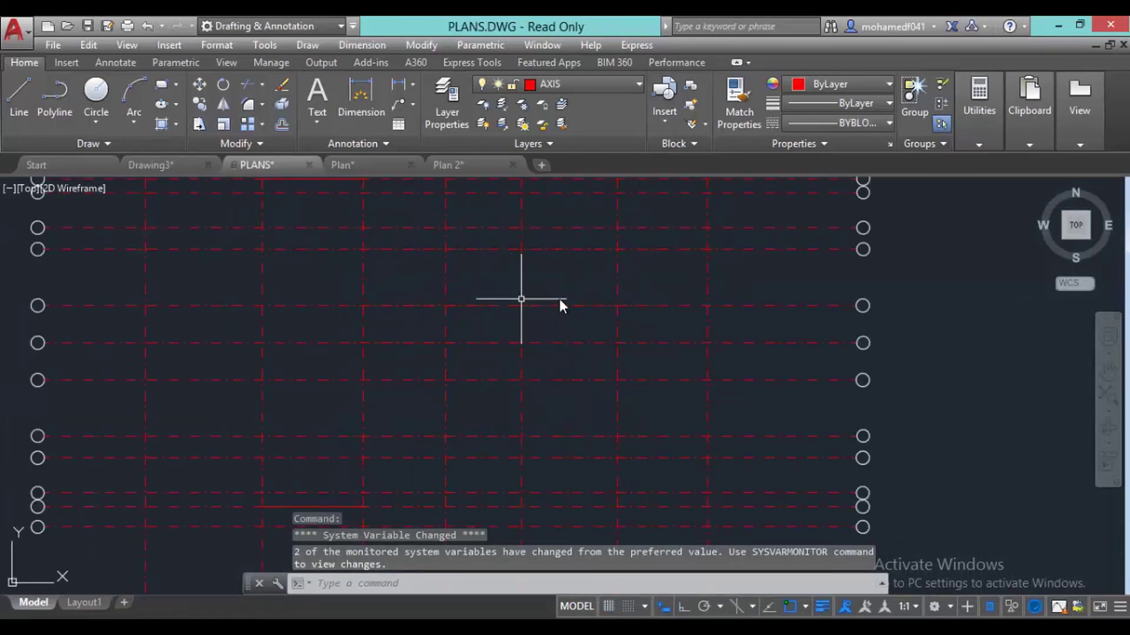
pyautogui.scroll(-4, 617, 329)
pyautogui.click(177, 166)
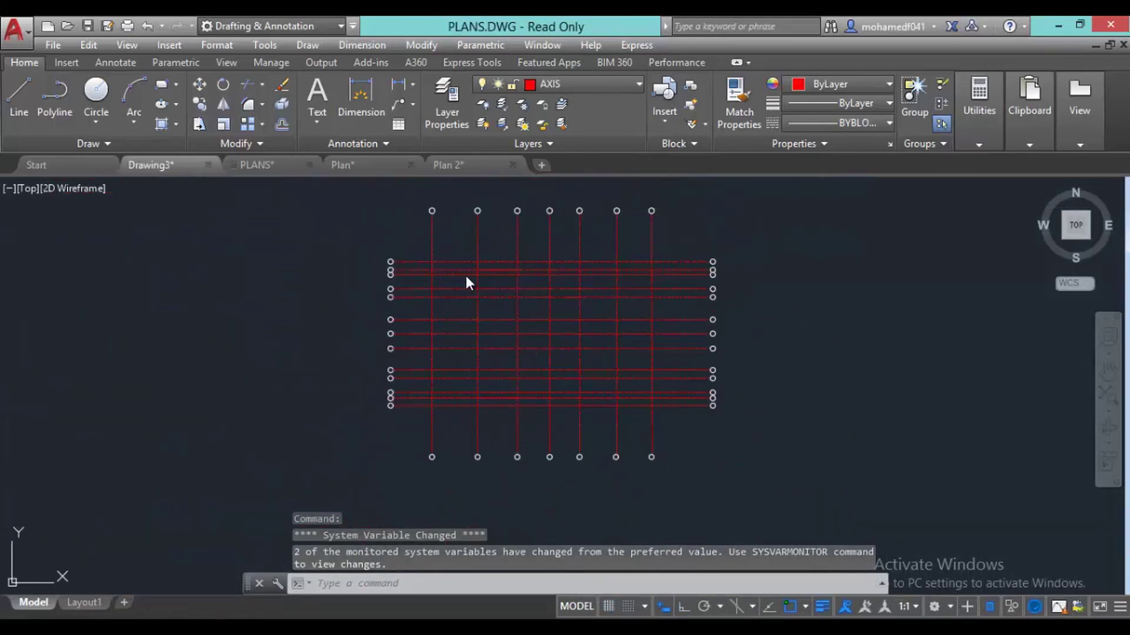
pyautogui.scroll(5, 479, 315)
pyautogui.scroll(-7, 436, 345)
pyautogui.scroll(4, 367, 372)
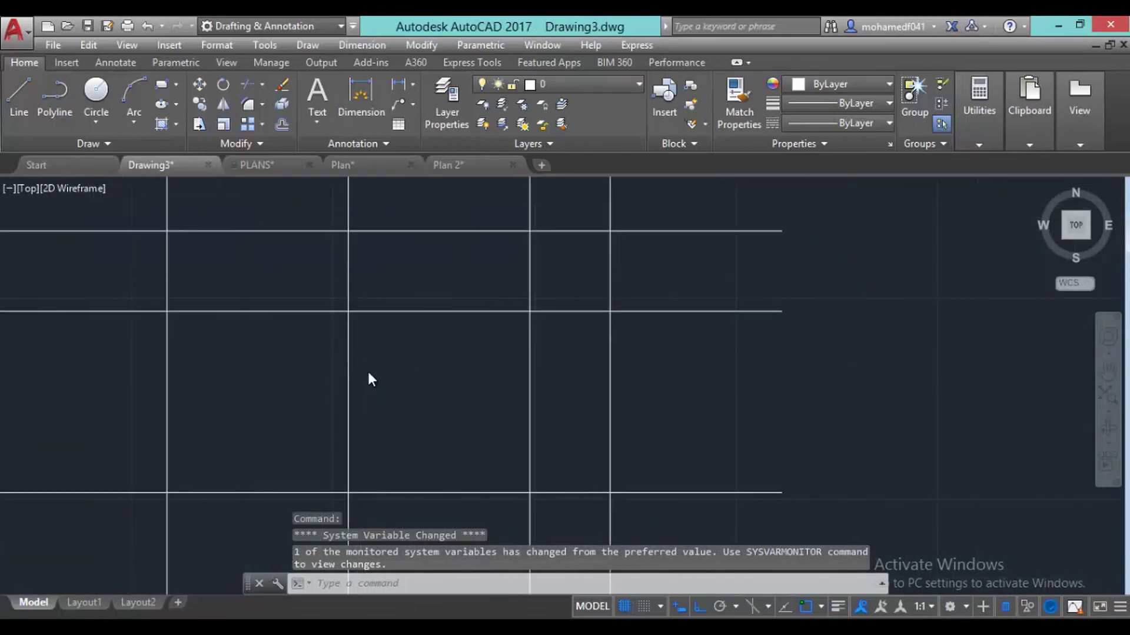
pyautogui.scroll(-4, 366, 369)
pyautogui.moveTo(387, 402); pyautogui.dragTo(440, 317, button='middle')
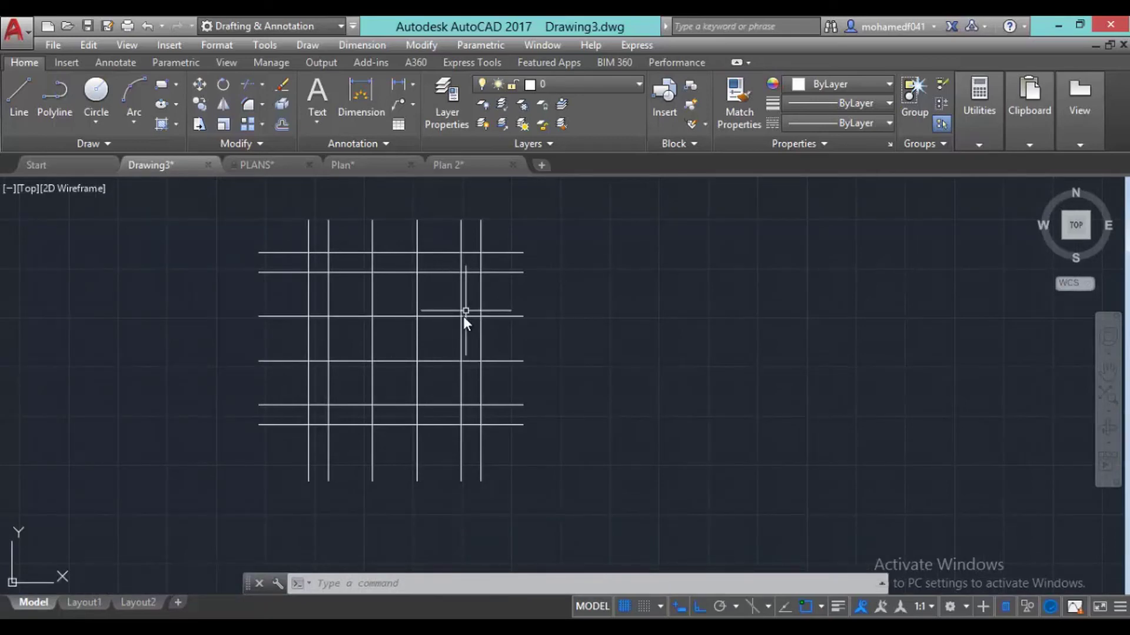
# Select all the grid lines and set their color to red 237,31,36
pyautogui.click(213, 198)
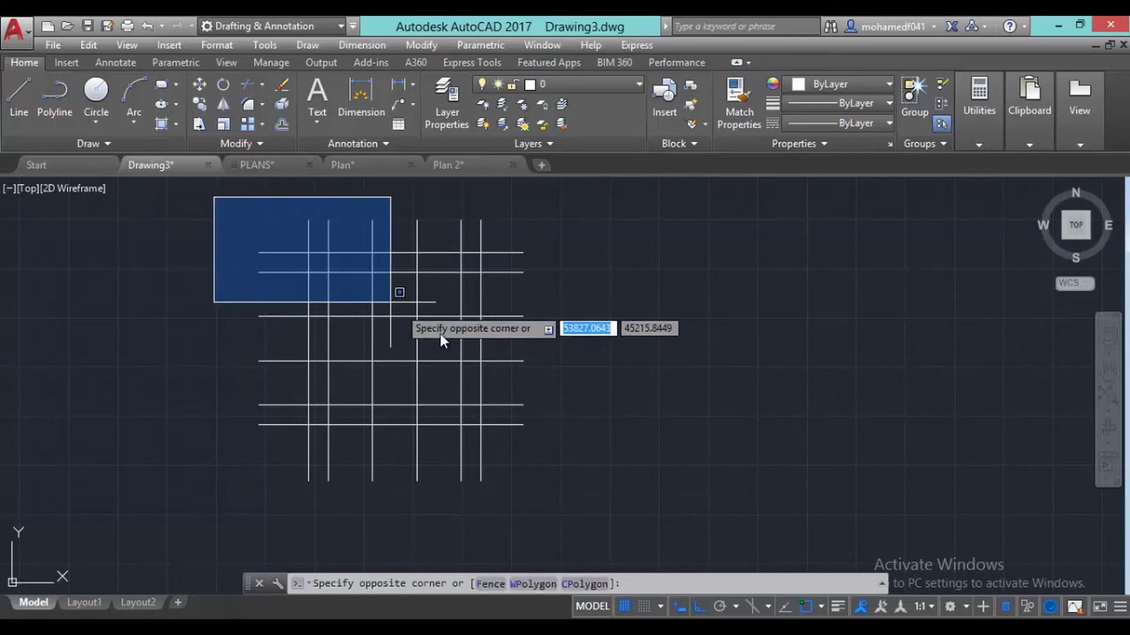
pyautogui.click(612, 516)
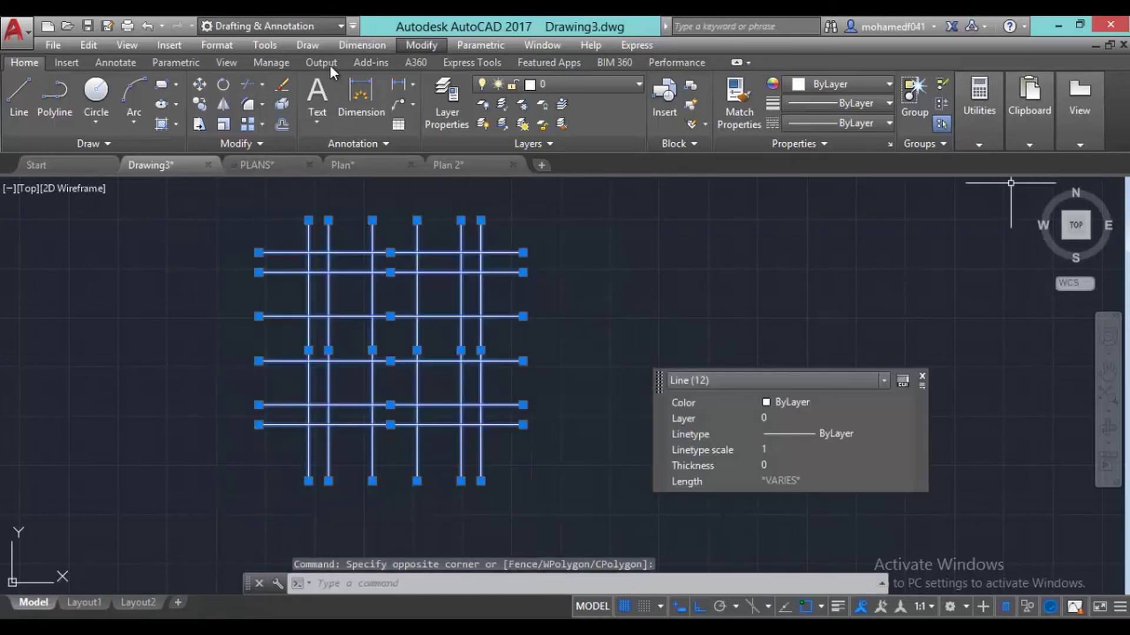
pyautogui.click(818, 85)
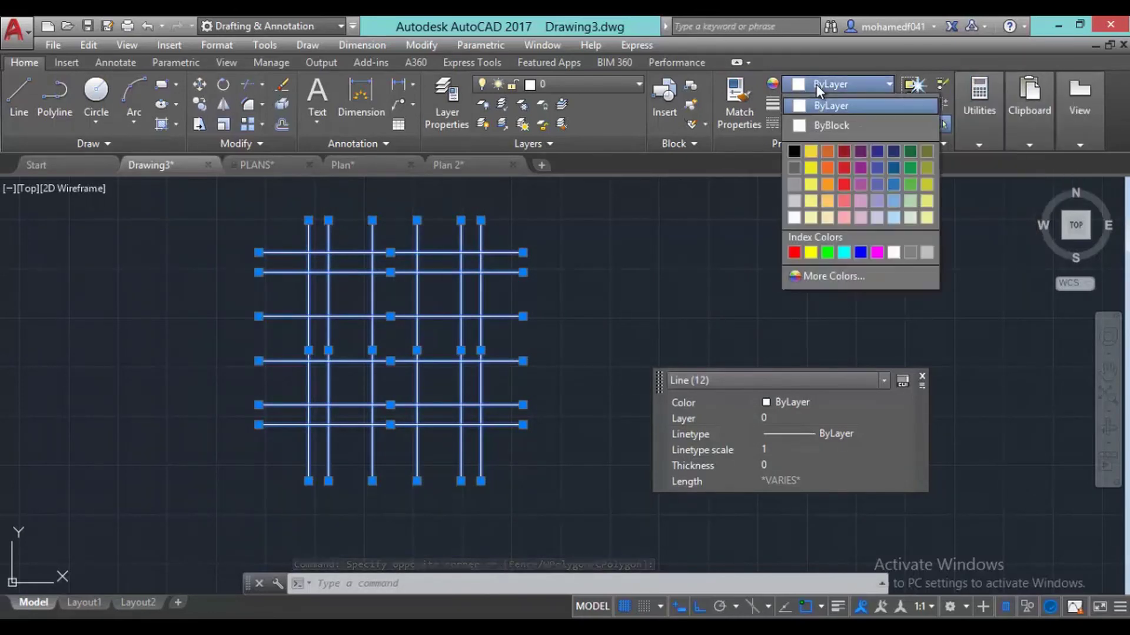
pyautogui.click(845, 185)
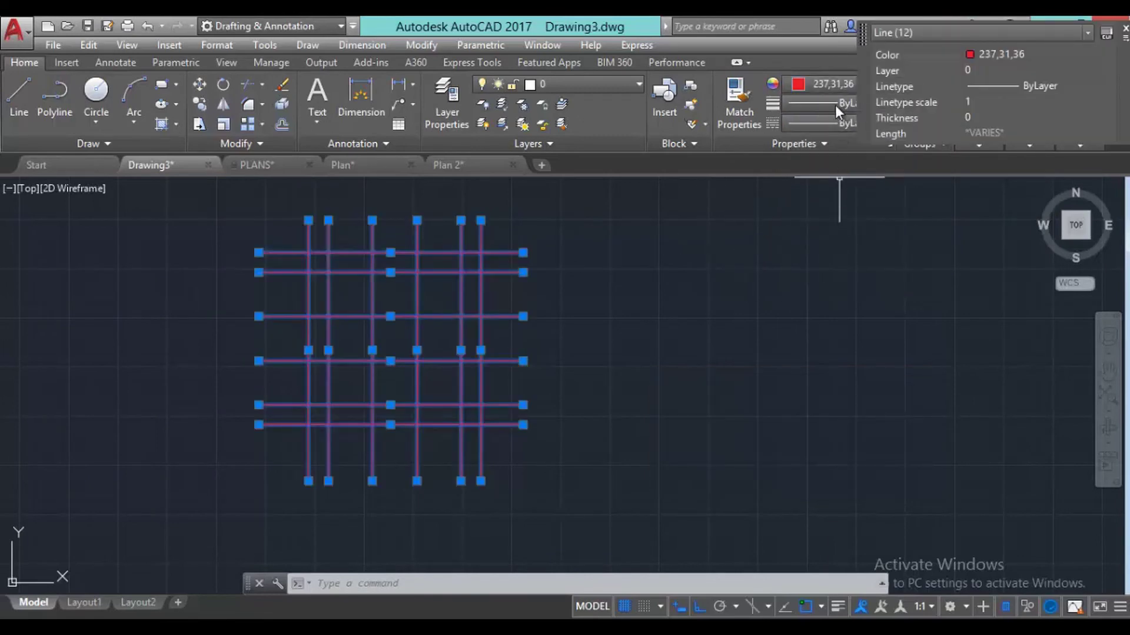
# Set the lineweight of the selected grid lines to 0.40 mm, then preview it by switching the lineweight display on and off again
pyautogui.click(793, 108)
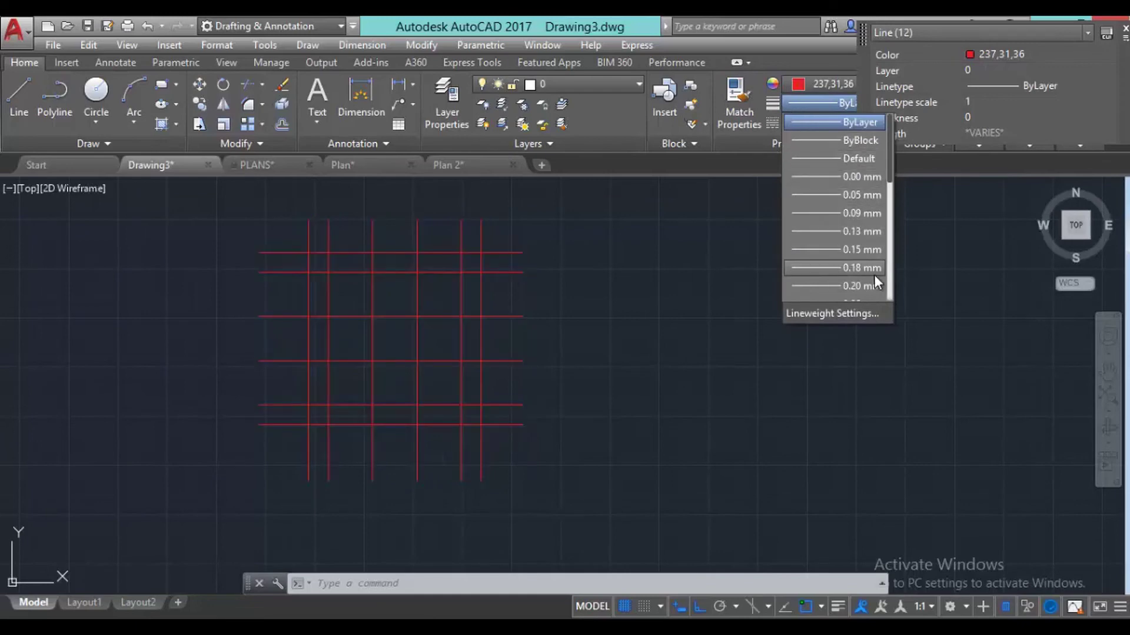
pyautogui.moveTo(891, 174); pyautogui.dragTo(887, 245)
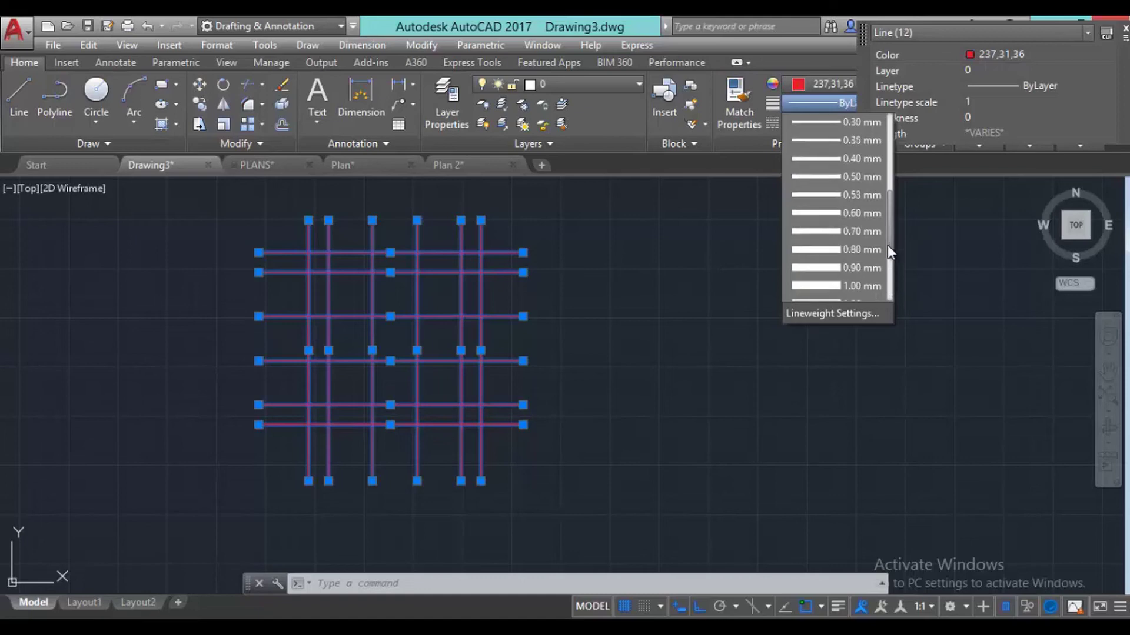
pyautogui.click(835, 164)
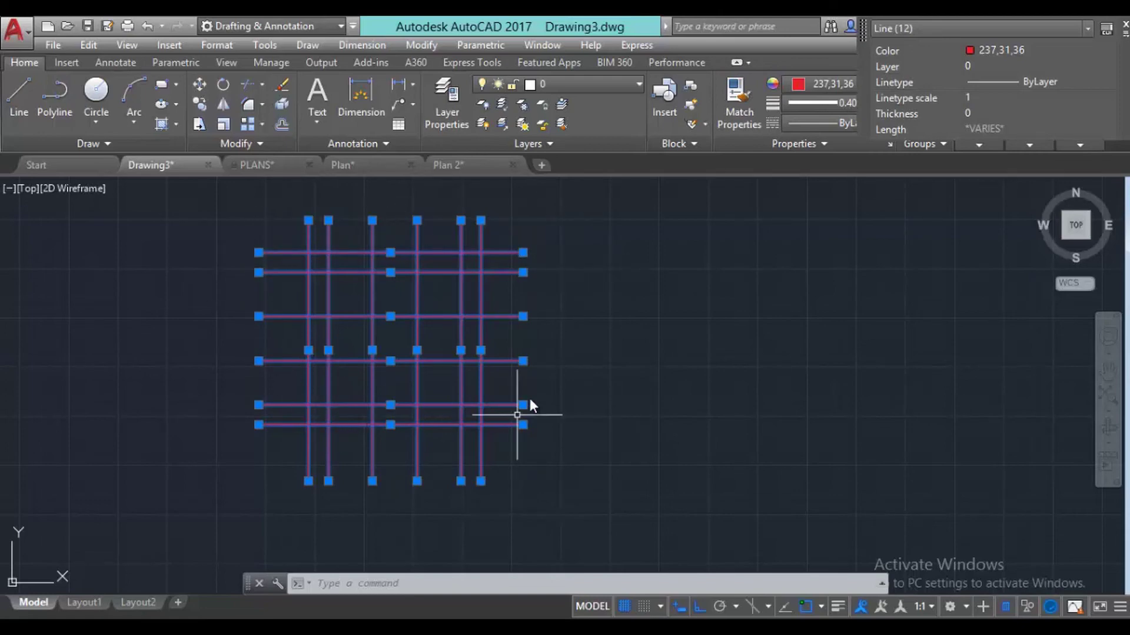
pyautogui.click(838, 607)
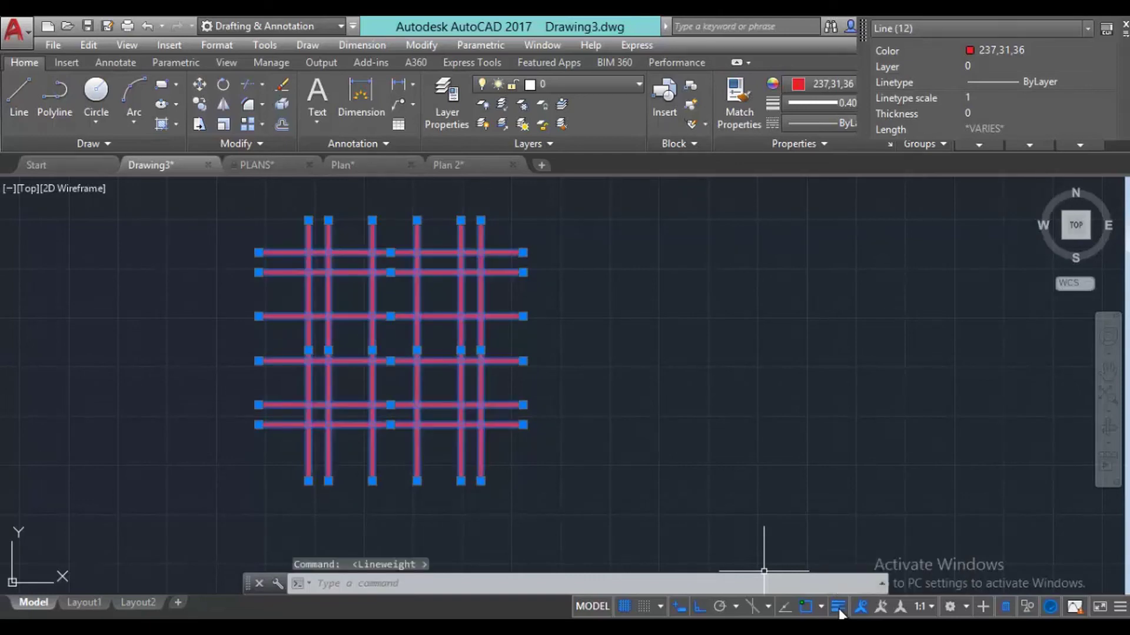
pyautogui.click(838, 607)
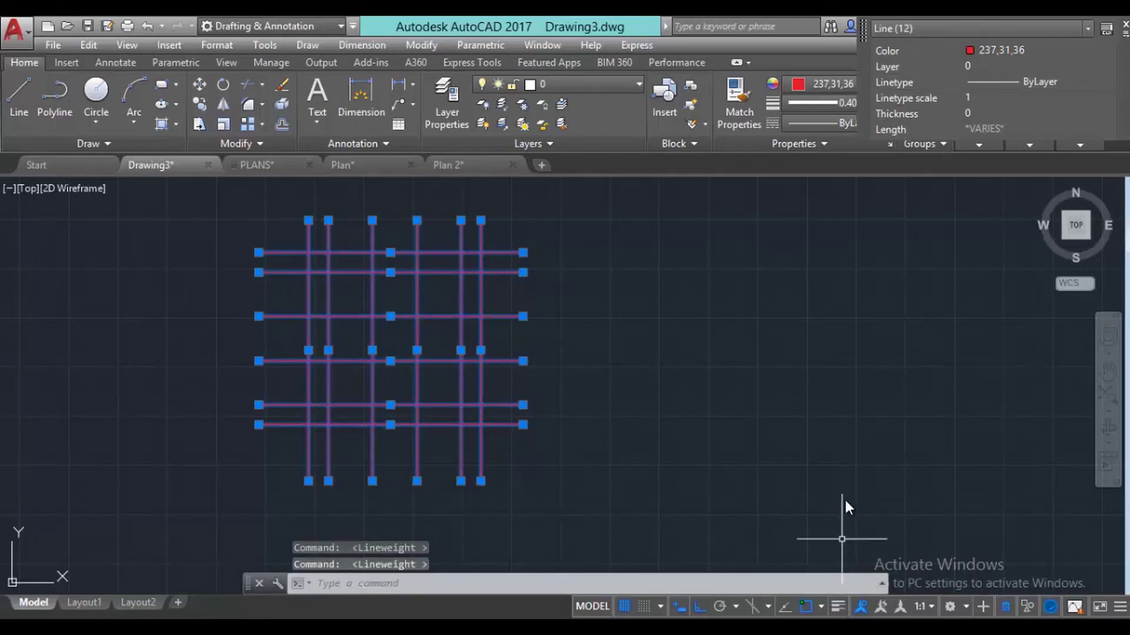
# Set the lineweight of the selected grid lines to ByLayer
pyautogui.click(831, 104)
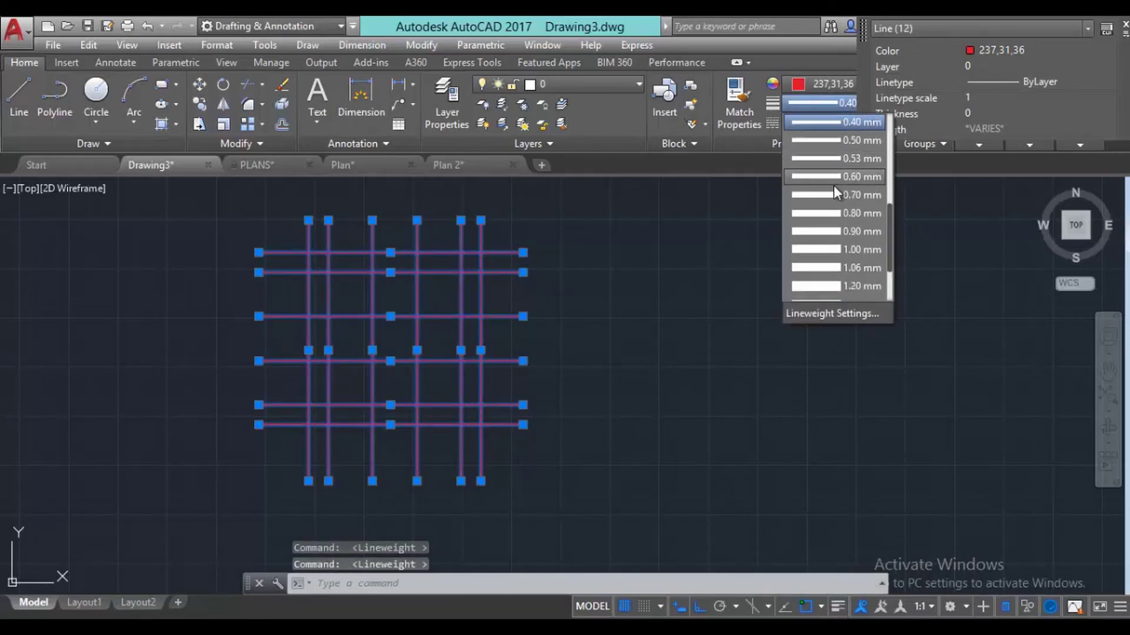
pyautogui.scroll(5, 833, 185)
pyautogui.click(832, 121)
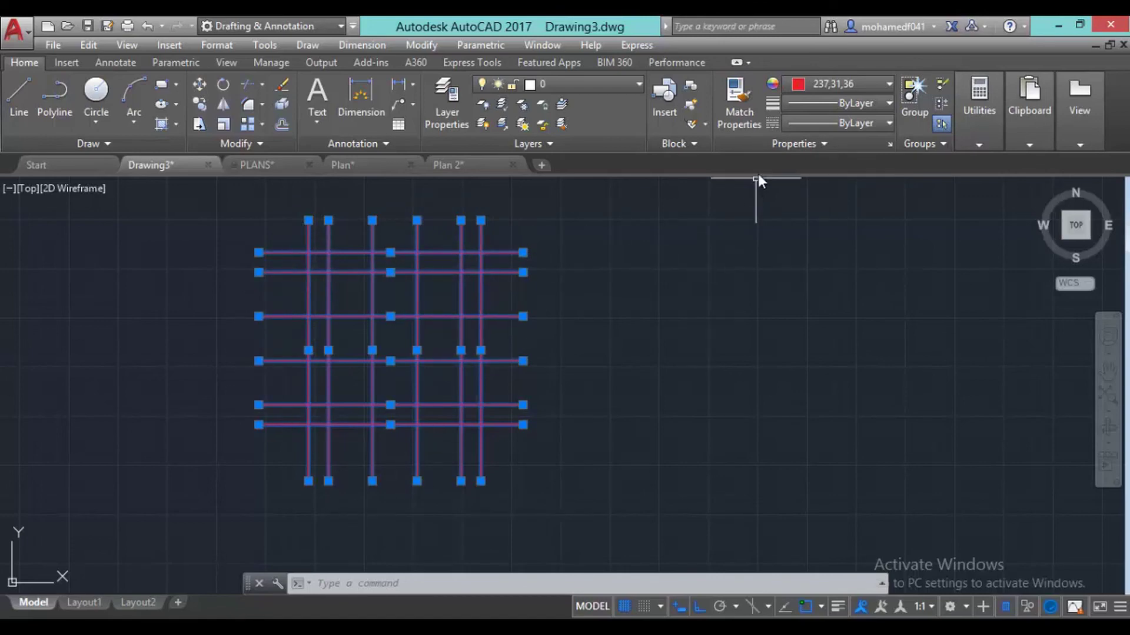
# Set the linetype of the selected grid lines to ACAD_ISO04W100 and clear the selection
pyautogui.click(839, 127)
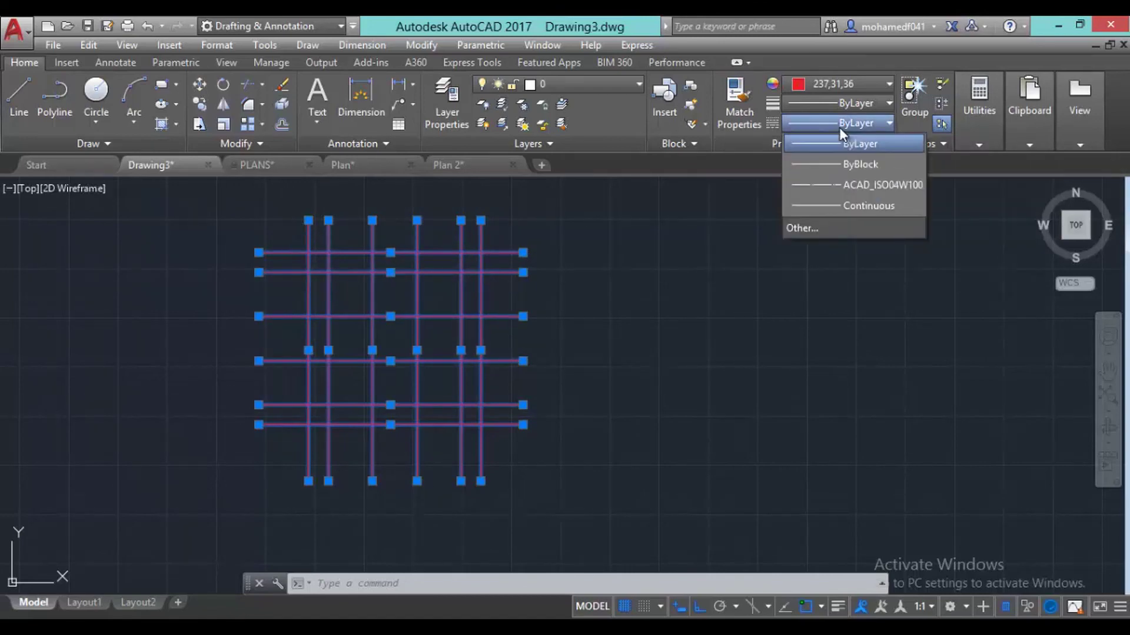
pyautogui.click(842, 186)
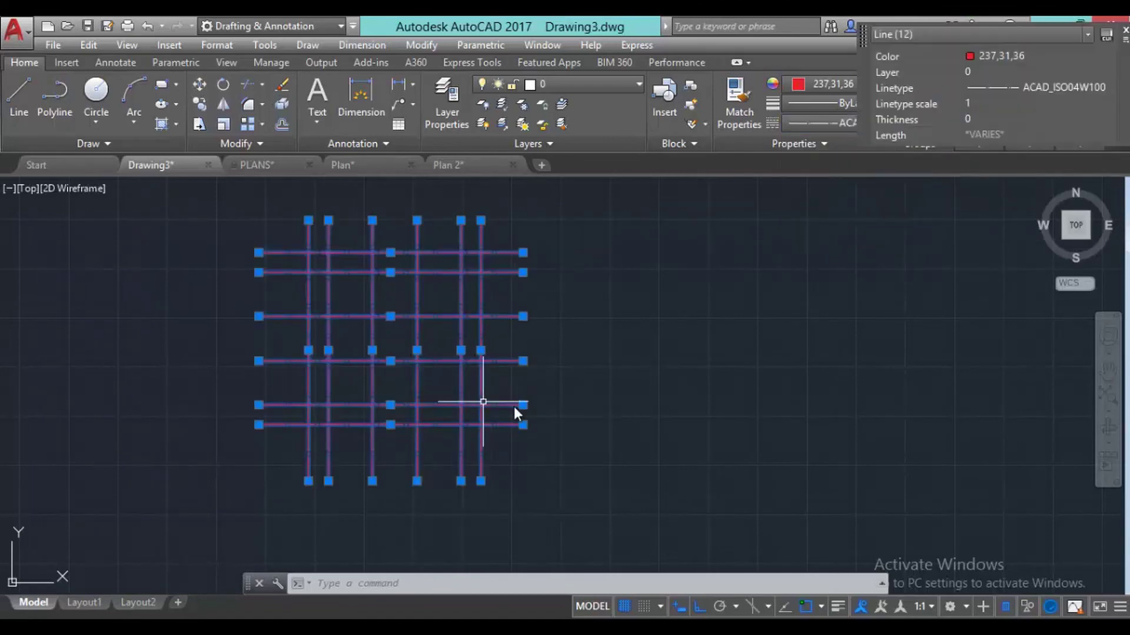
pyautogui.press('Escape')
pyautogui.press('Escape')
pyautogui.press('Escape')
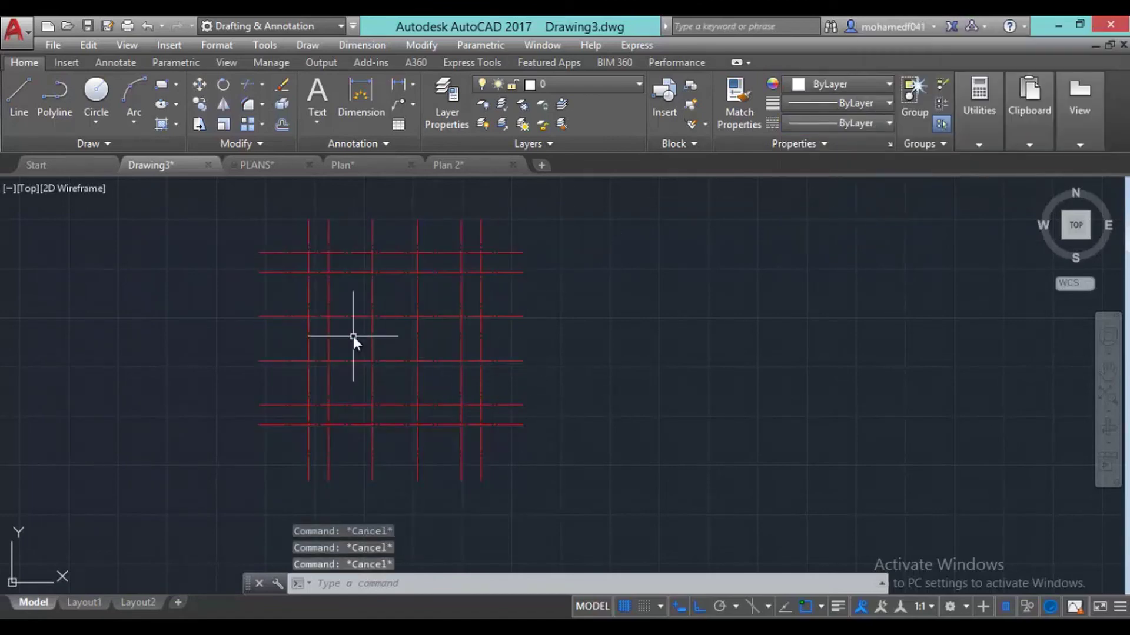
# Inspect the dash-dot grid lines in Drawing3 and compare them with the axis grid in the PLANS drawing
pyautogui.scroll(5, 365, 327)
pyautogui.scroll(-4, 446, 330)
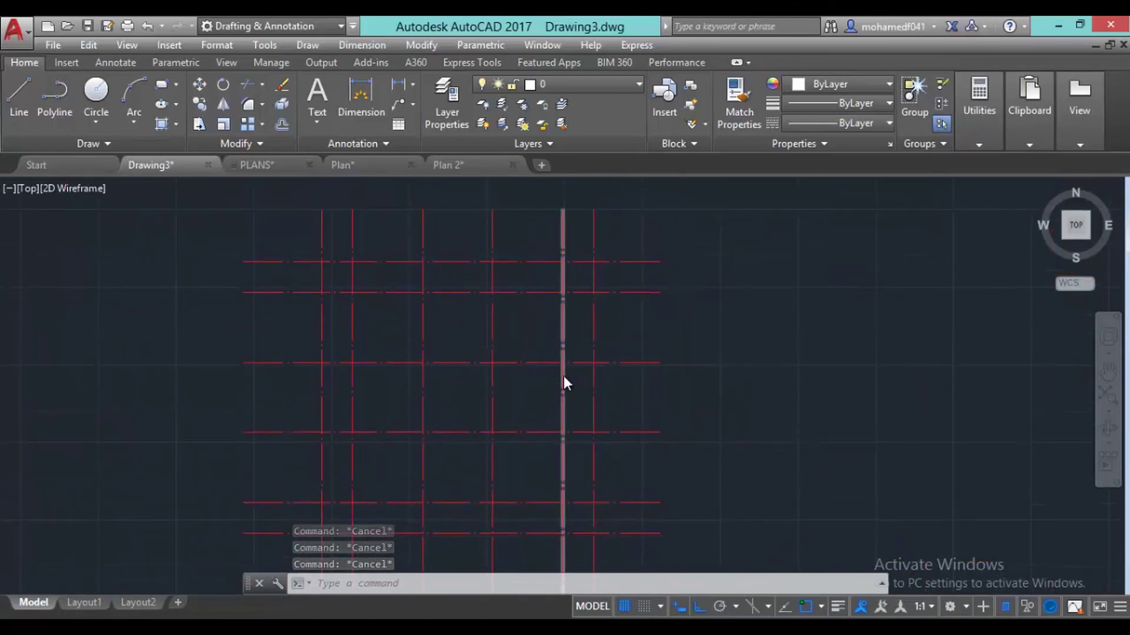
pyautogui.scroll(-2, 563, 375)
pyautogui.moveTo(561, 371); pyautogui.dragTo(551, 327, button='middle')
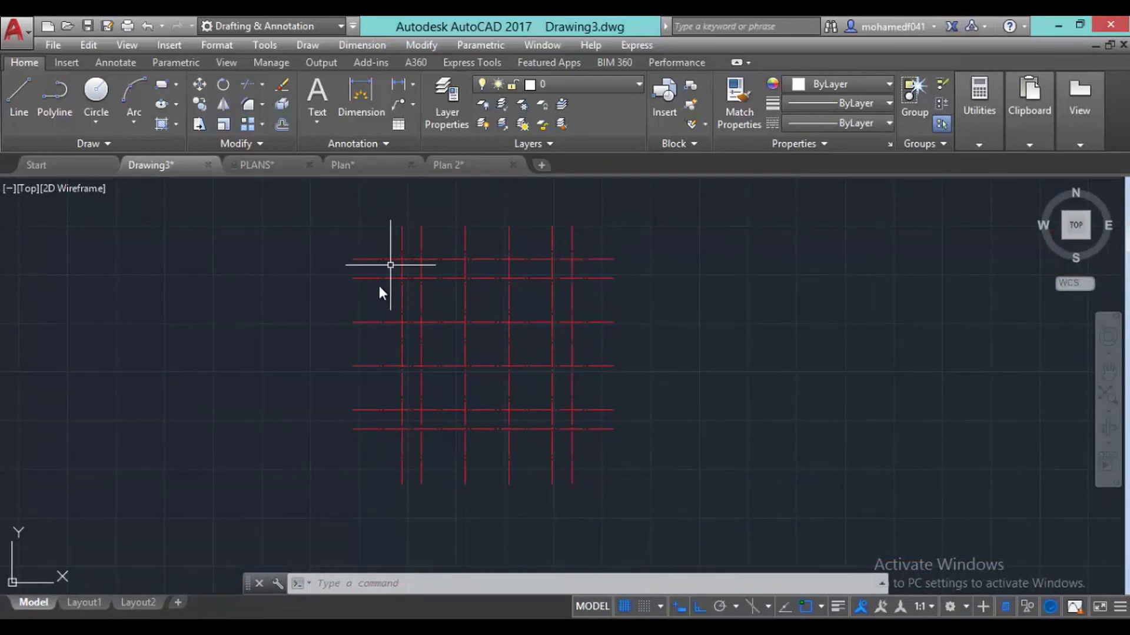
pyautogui.click(275, 165)
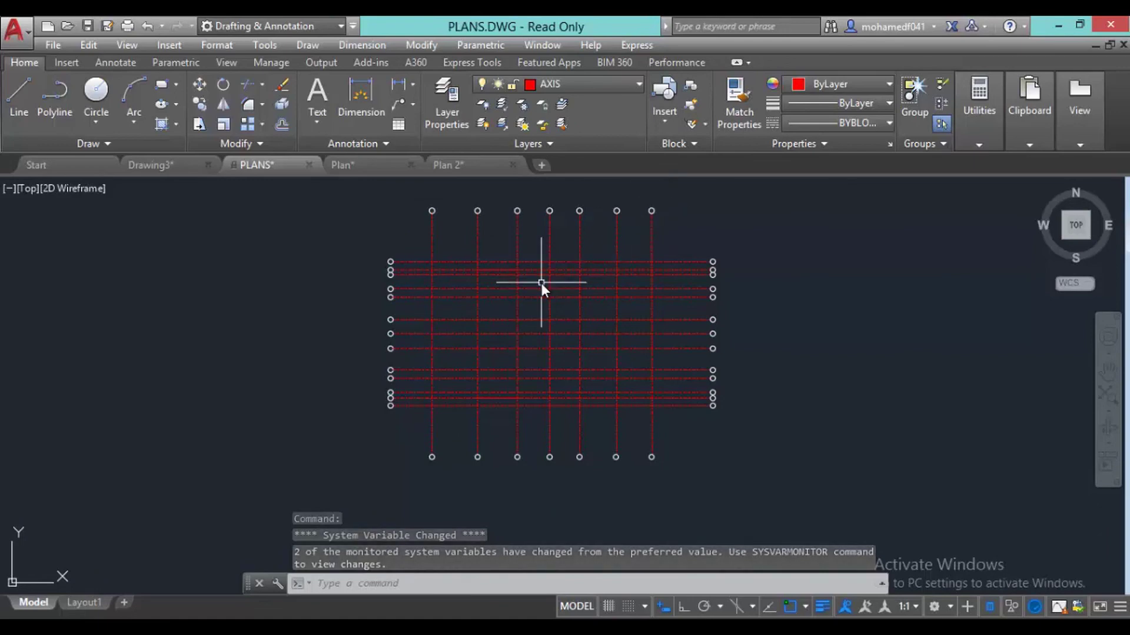
pyautogui.click(157, 166)
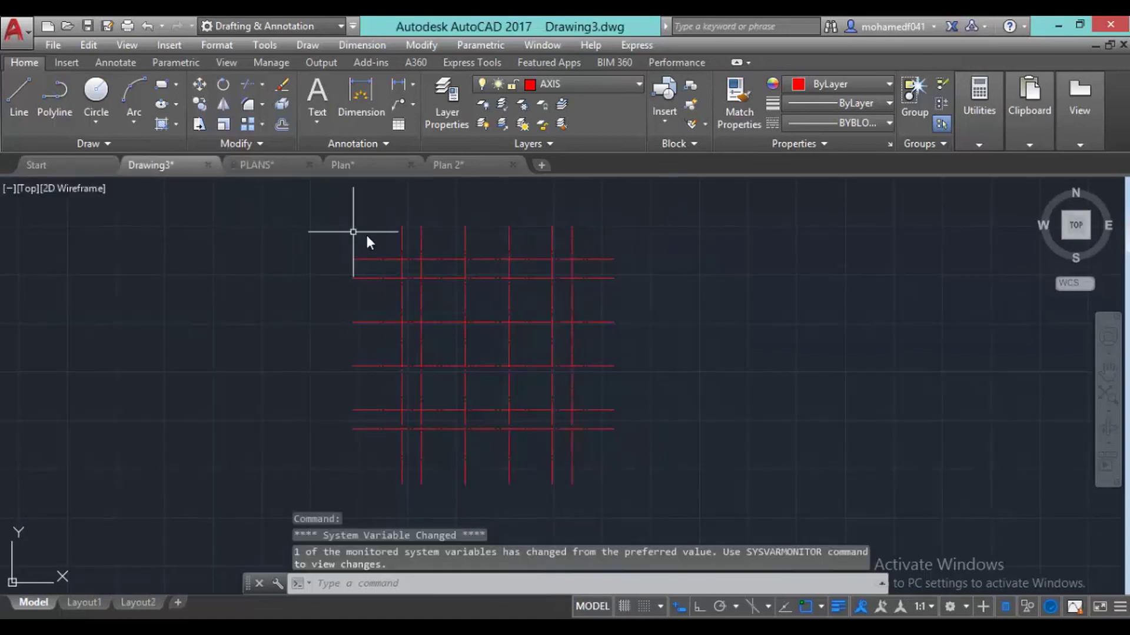
# Draw a circle with a radius of about 6.56 centered on the upper end of the leftmost vertical grid line
pyautogui.click(98, 93)
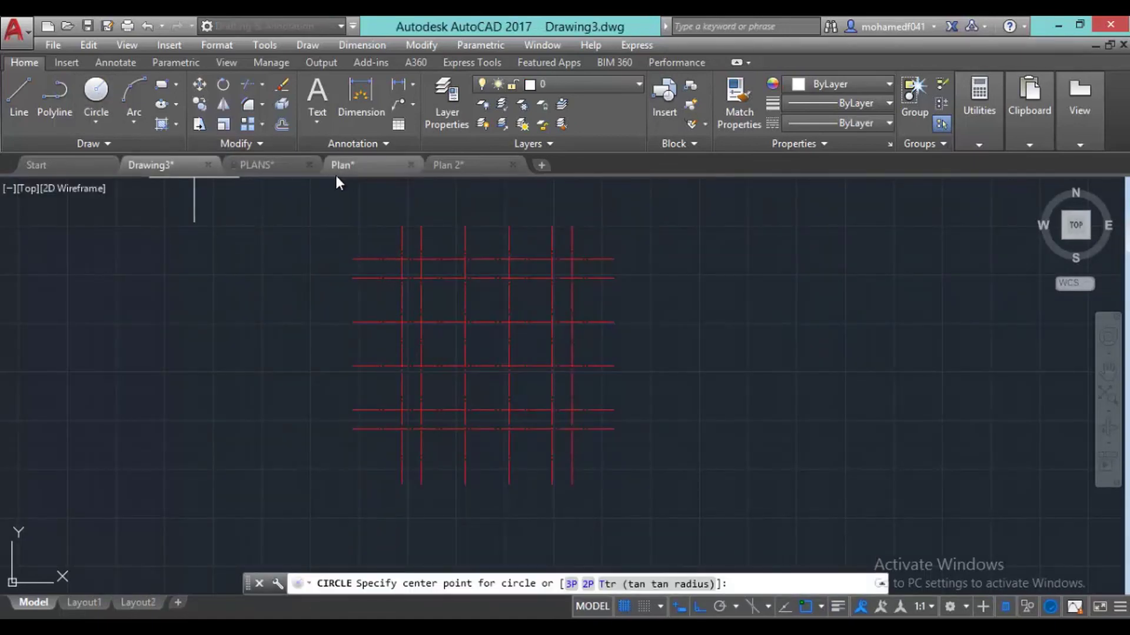
pyautogui.scroll(4, 394, 222)
pyautogui.click(410, 236)
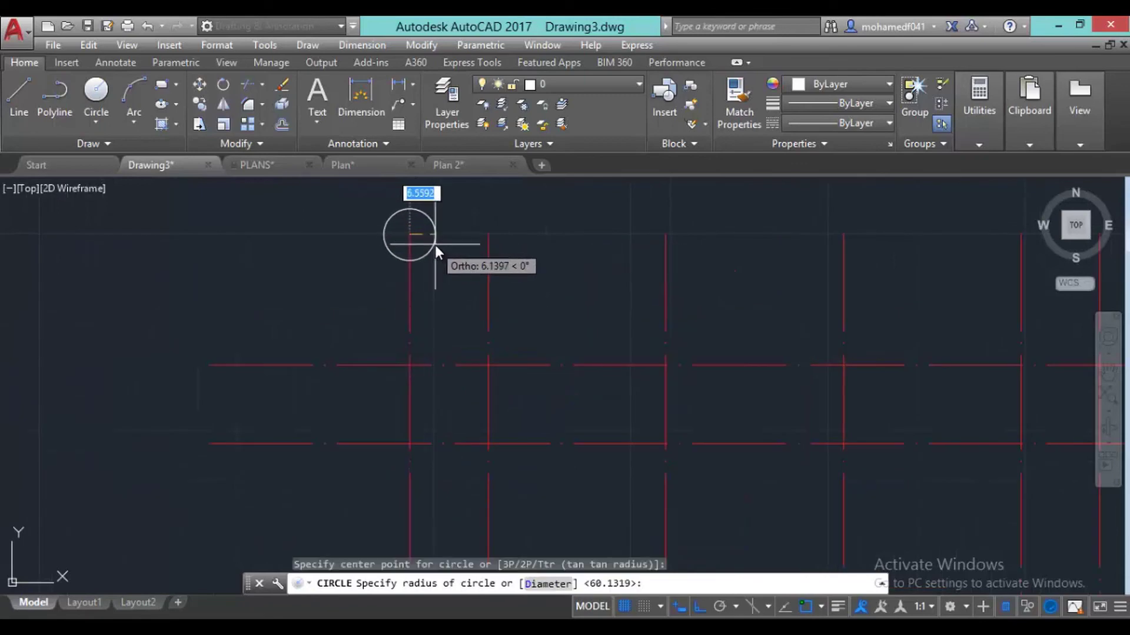
pyautogui.click(436, 245)
pyautogui.press('Escape')
pyautogui.press('Escape')
pyautogui.press('Escape')
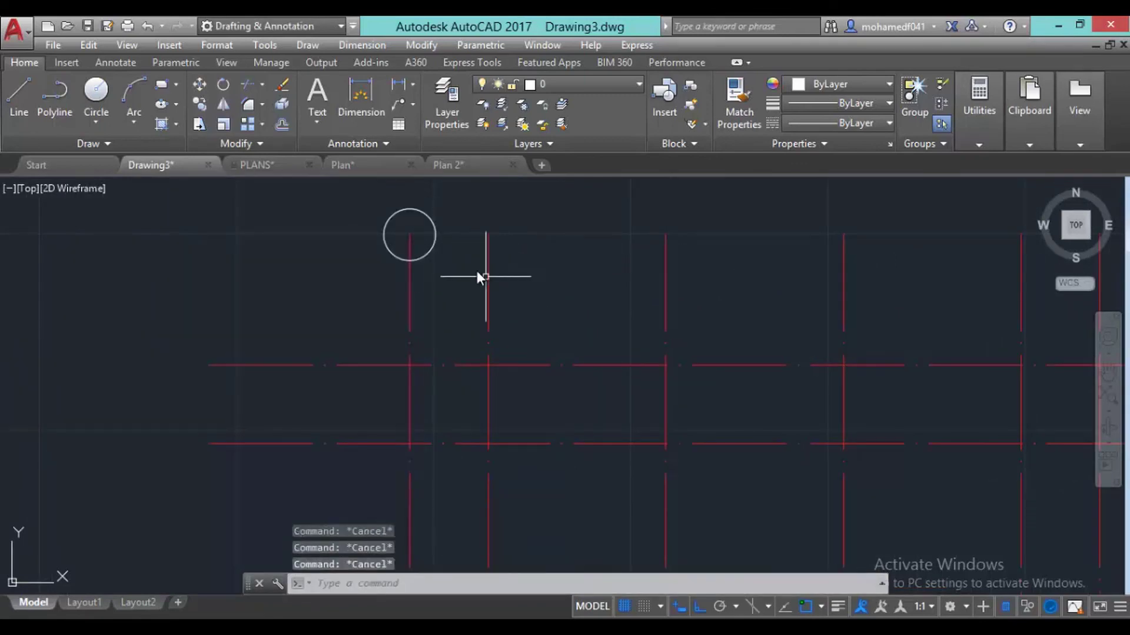
# Move the circle up so that its lowest quadrant point sits on the upper end of the leftmost vertical grid line
pyautogui.click(445, 260)
pyautogui.click(431, 237)
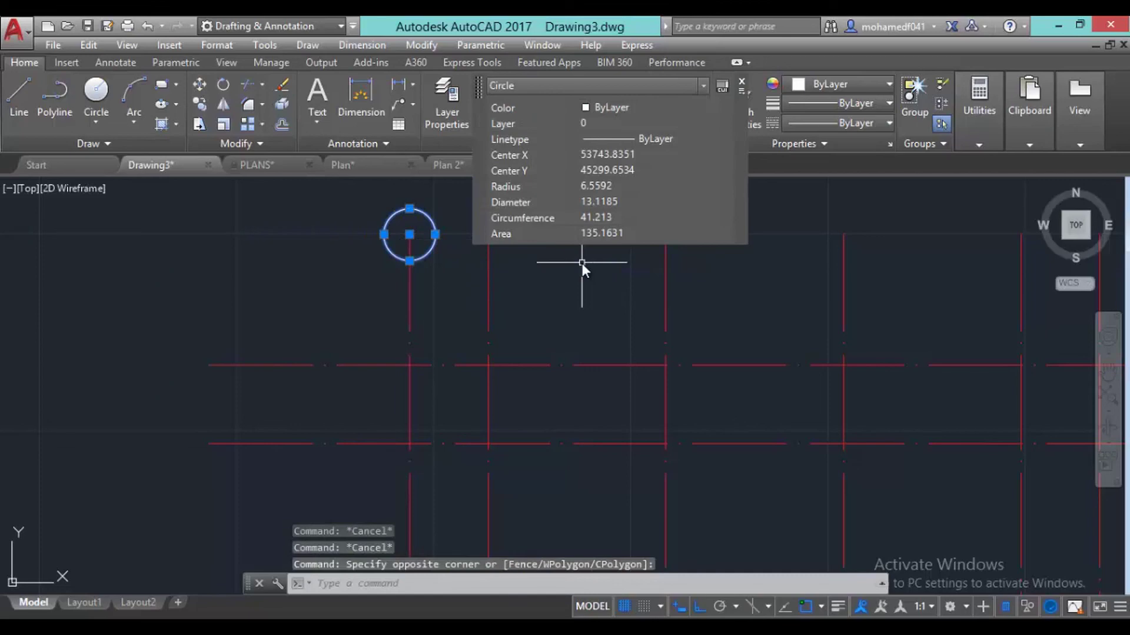
pyautogui.write('m')
pyautogui.press('Return')
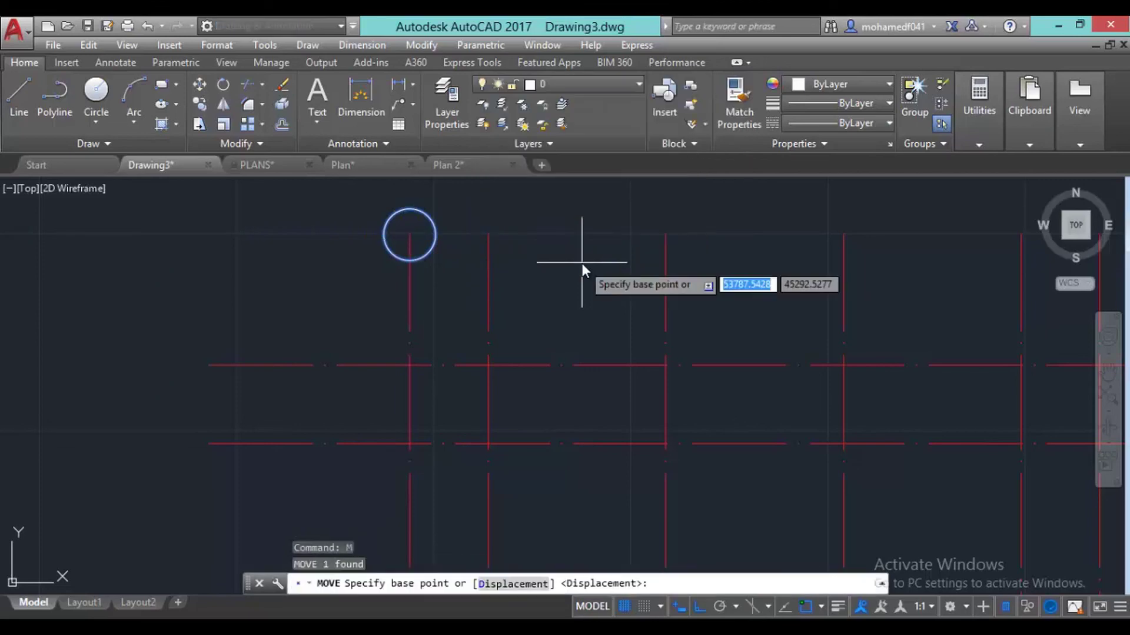
pyautogui.click(410, 261)
pyautogui.click(411, 236)
pyautogui.press('Escape')
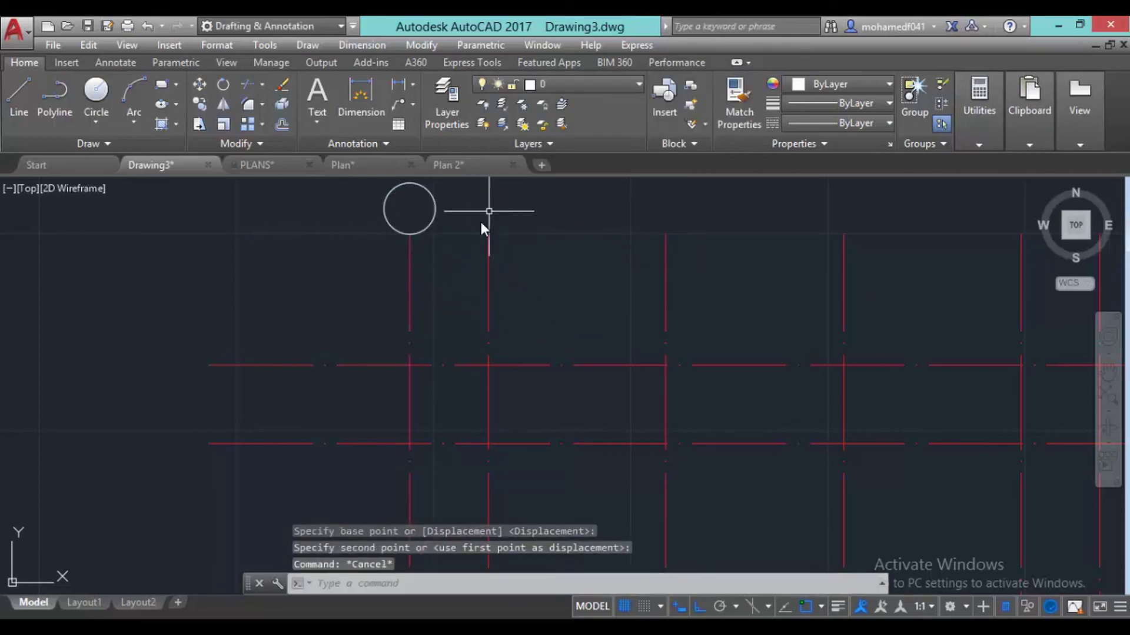
pyautogui.press('Escape')
# Copy the circle from its lowest quadrant point to the upper ends of the other five vertical grid lines
pyautogui.click(478, 234)
pyautogui.click(426, 207)
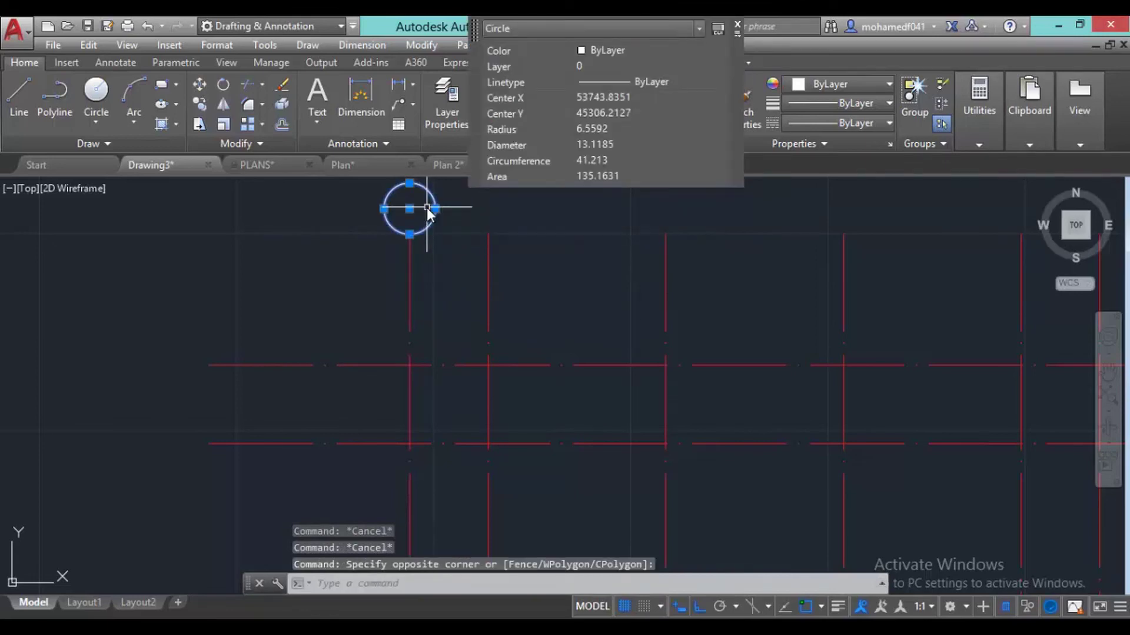
pyautogui.write('co')
pyautogui.press('Return')
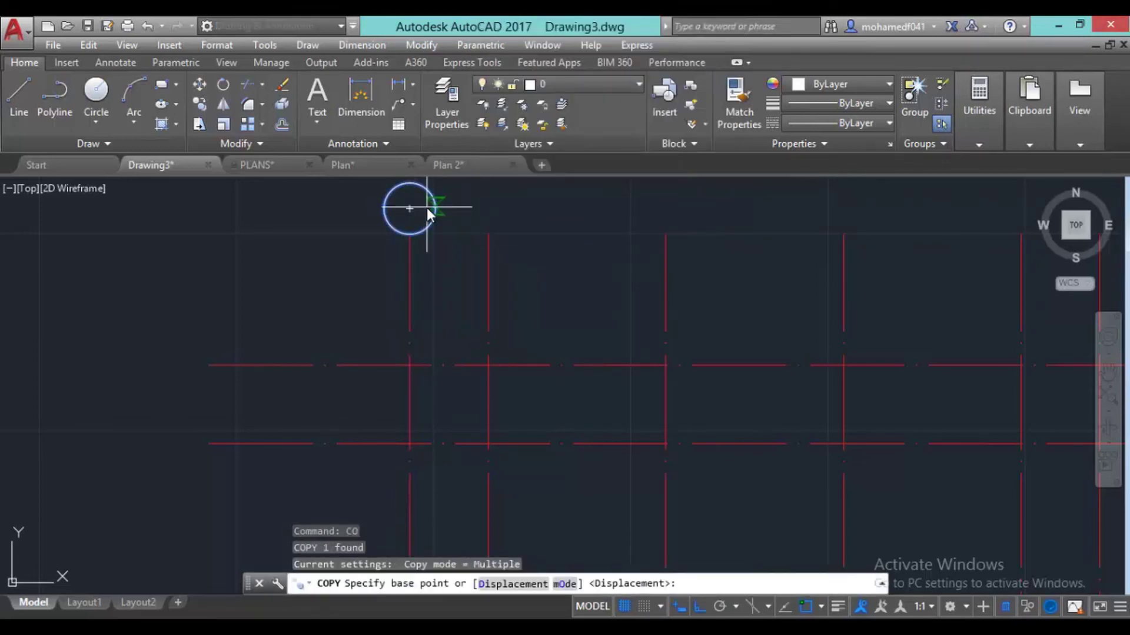
pyautogui.click(409, 235)
pyautogui.click(488, 234)
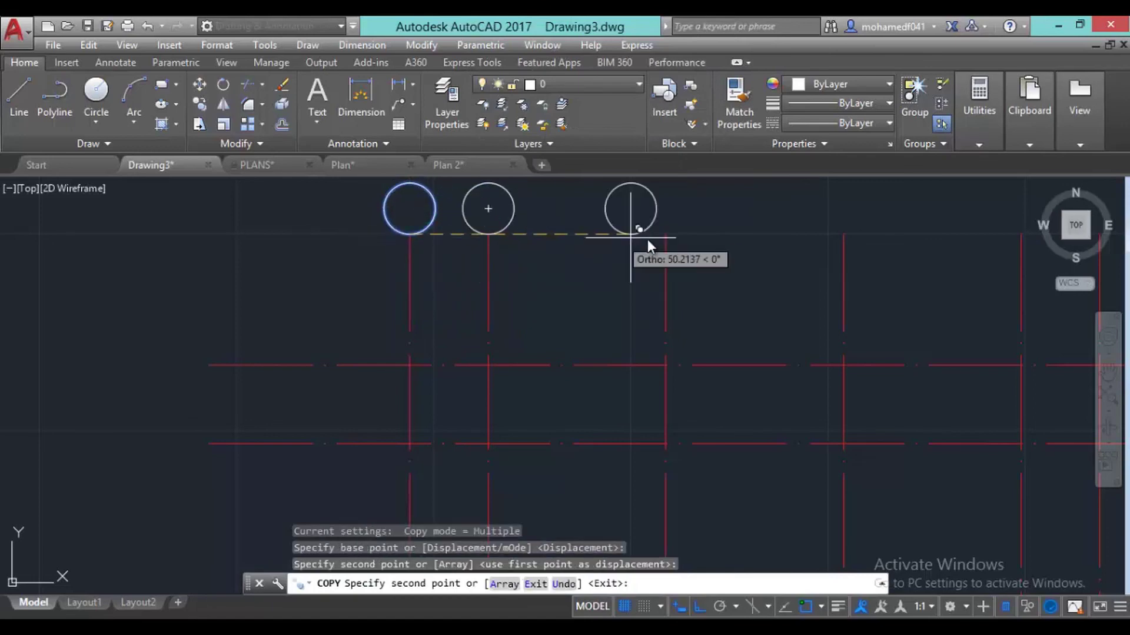
pyautogui.click(663, 240)
pyautogui.moveTo(812, 257); pyautogui.dragTo(592, 333, button='middle')
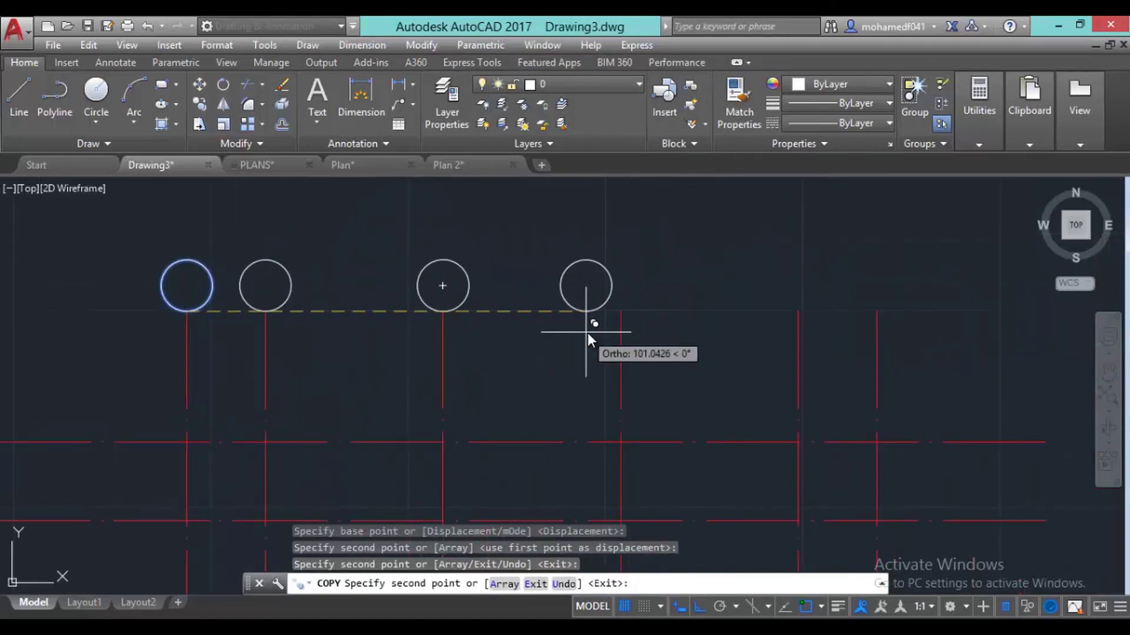
pyautogui.click(620, 312)
pyautogui.click(798, 312)
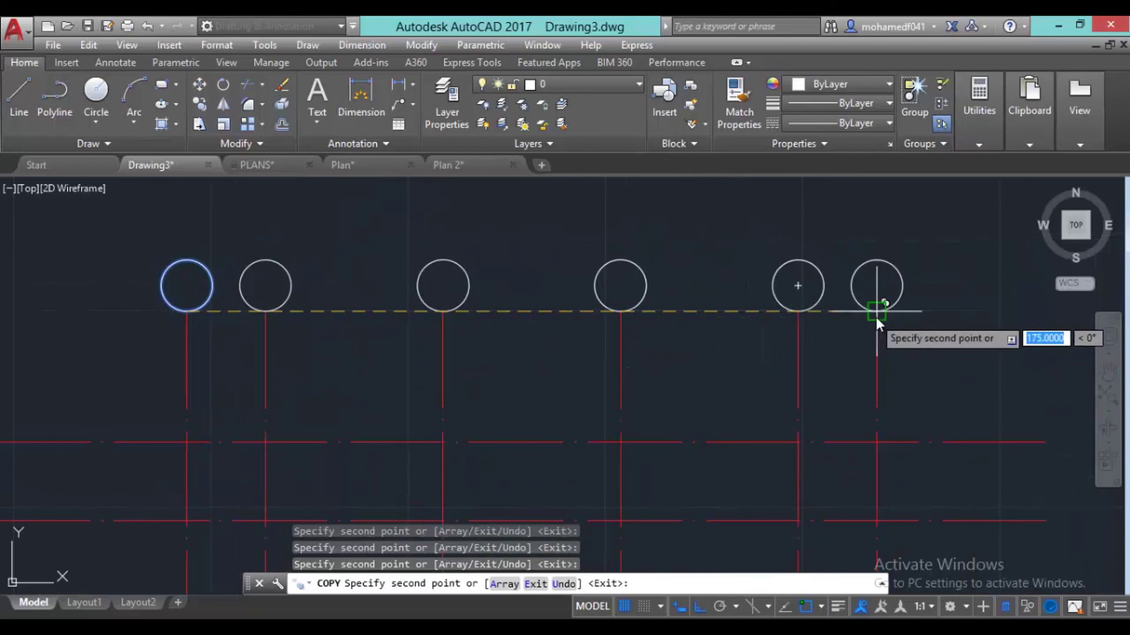
pyautogui.click(876, 315)
pyautogui.scroll(-3, 623, 330)
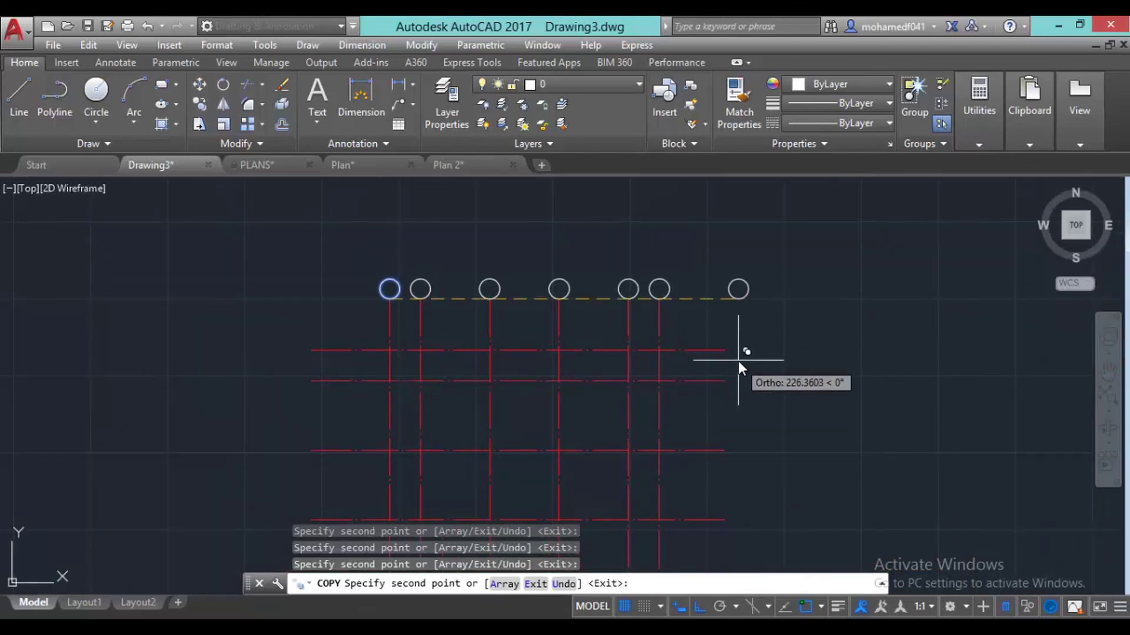
pyautogui.press('Escape')
# Delete the six circles above the vertical grid lines
pyautogui.scroll(-3, 623, 389)
pyautogui.scroll(3, 621, 359)
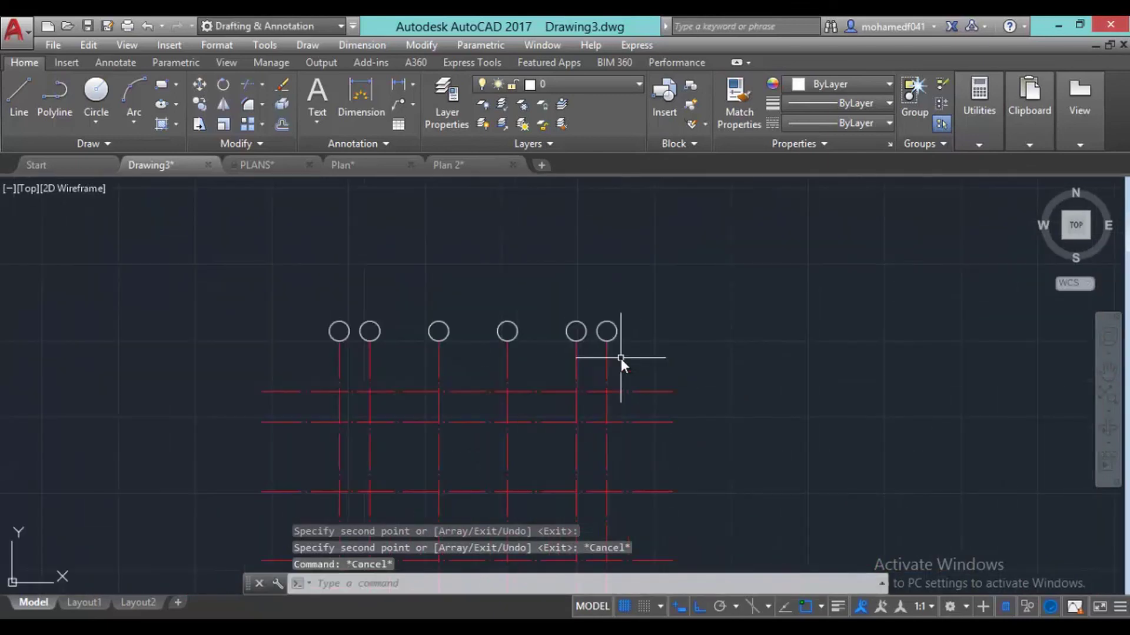
pyautogui.scroll(-2, 620, 358)
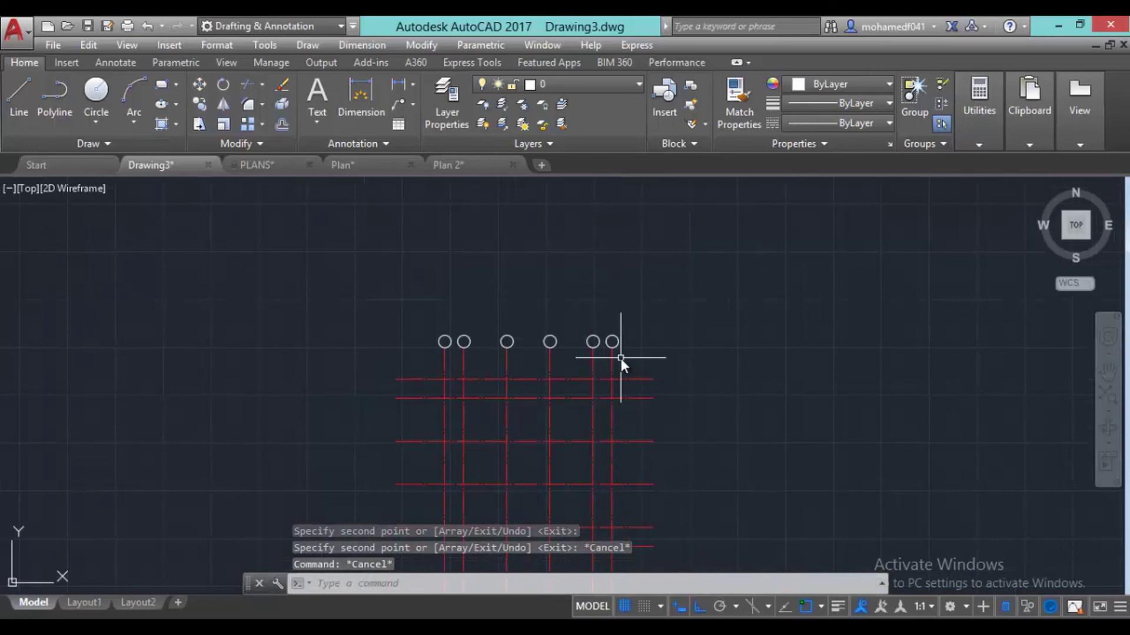
pyautogui.moveTo(620, 359); pyautogui.dragTo(623, 298, button='middle')
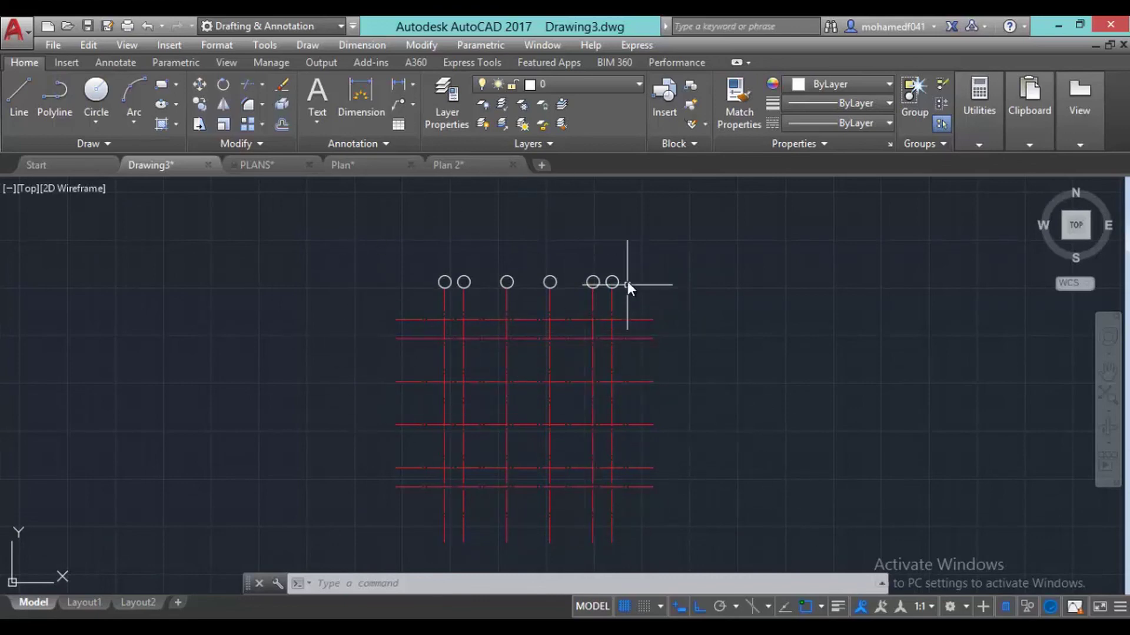
pyautogui.click(627, 284)
pyautogui.click(441, 256)
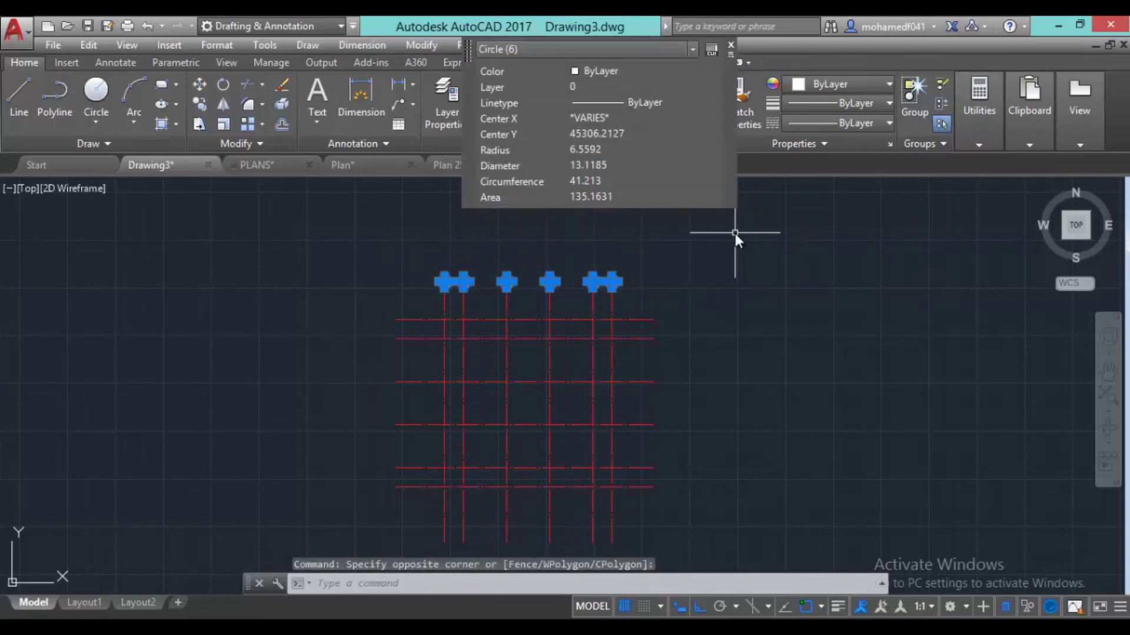
pyautogui.press('Delete')
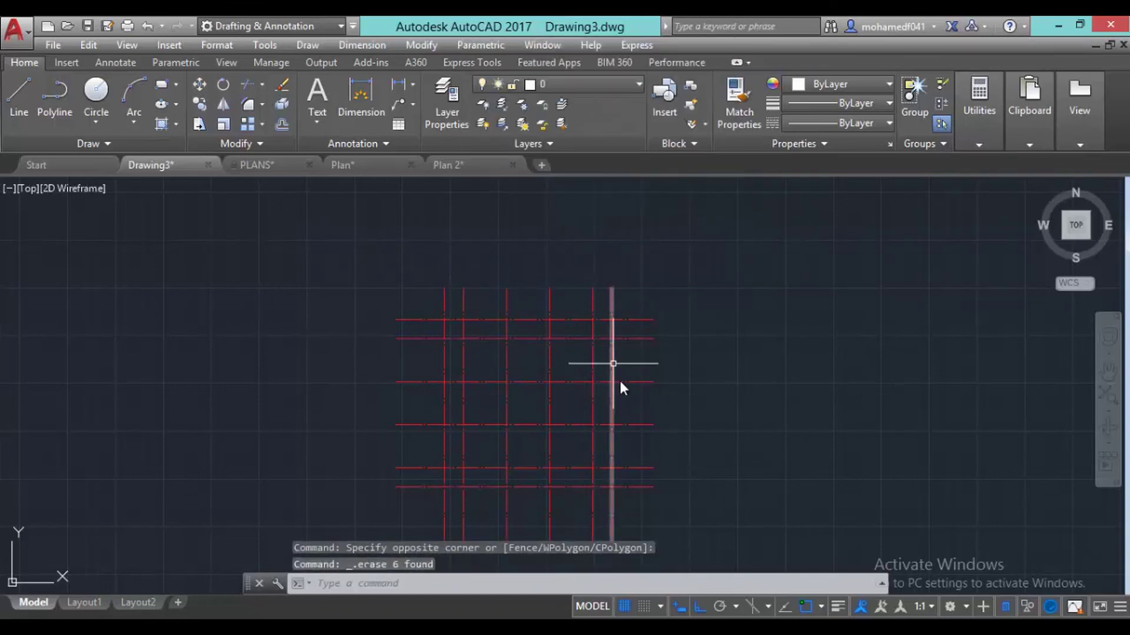
pyautogui.moveTo(673, 398); pyautogui.dragTo(603, 306, button='middle')
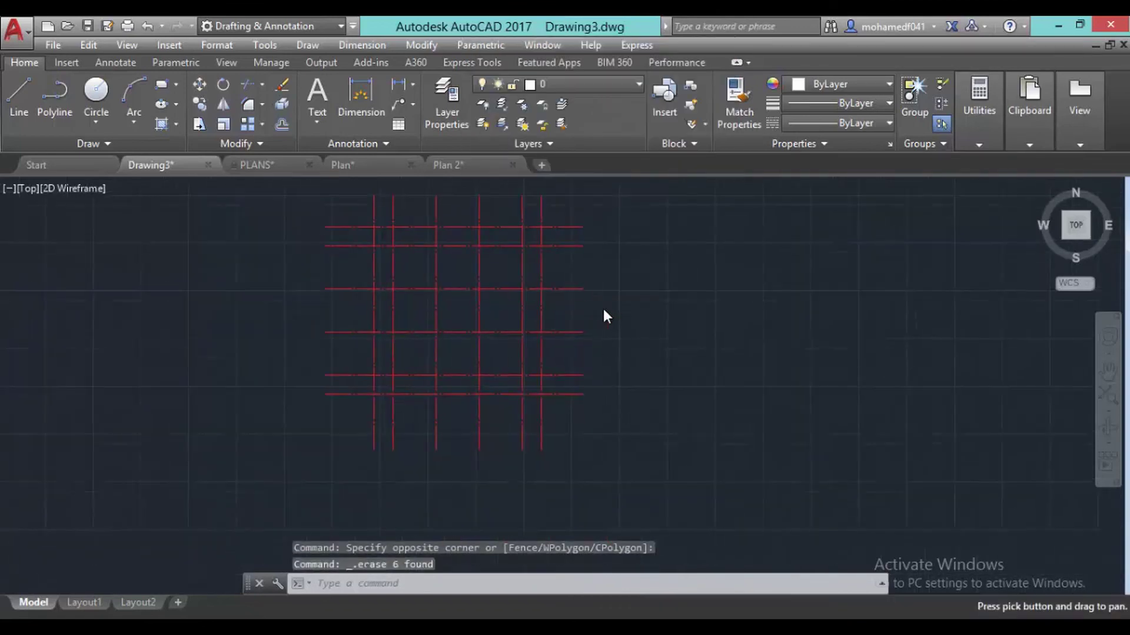
# Undo the layer isolation in the PLANS drawing to restore the full floor plan, and return to Drawing3
pyautogui.click(258, 164)
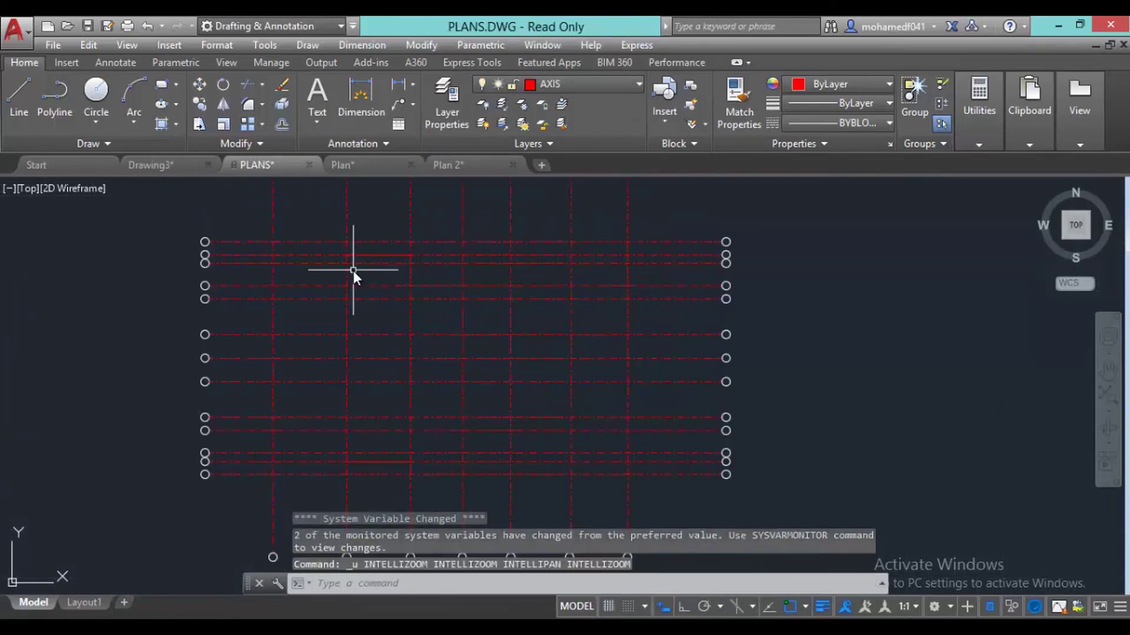
pyautogui.hotkey('ctrl', 'z')
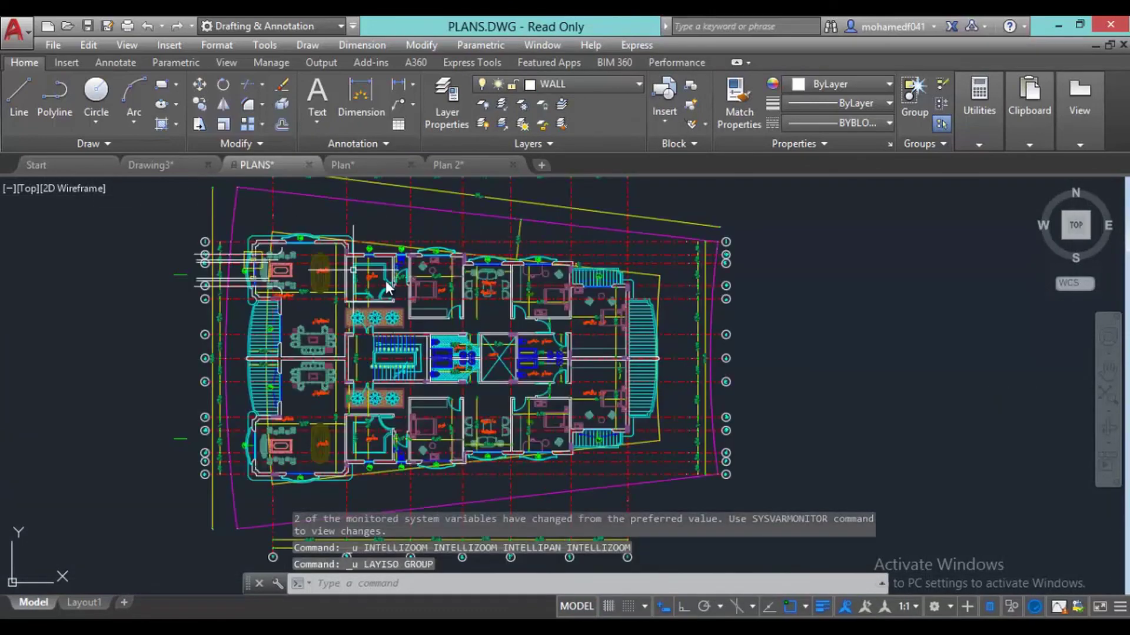
pyautogui.click(141, 163)
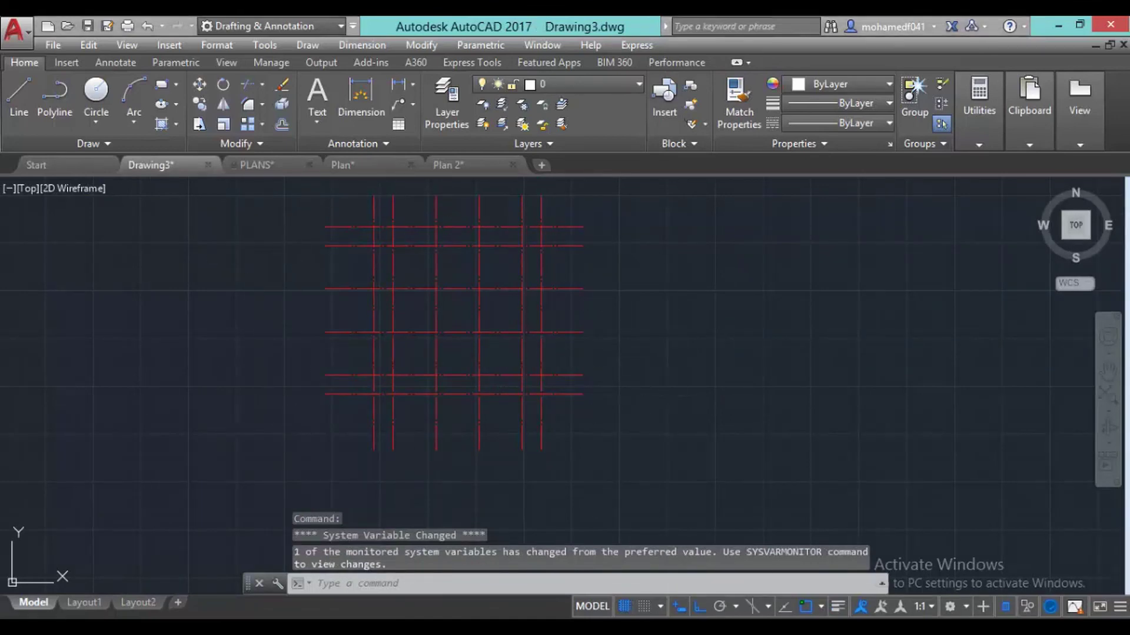
# Switch to the PDF notes اوتوكاد.pdf
pyautogui.click(755, 628)
pyautogui.click(755, 629)
pyautogui.moveTo(650, 315); pyautogui.dragTo(668, 347, button='middle')
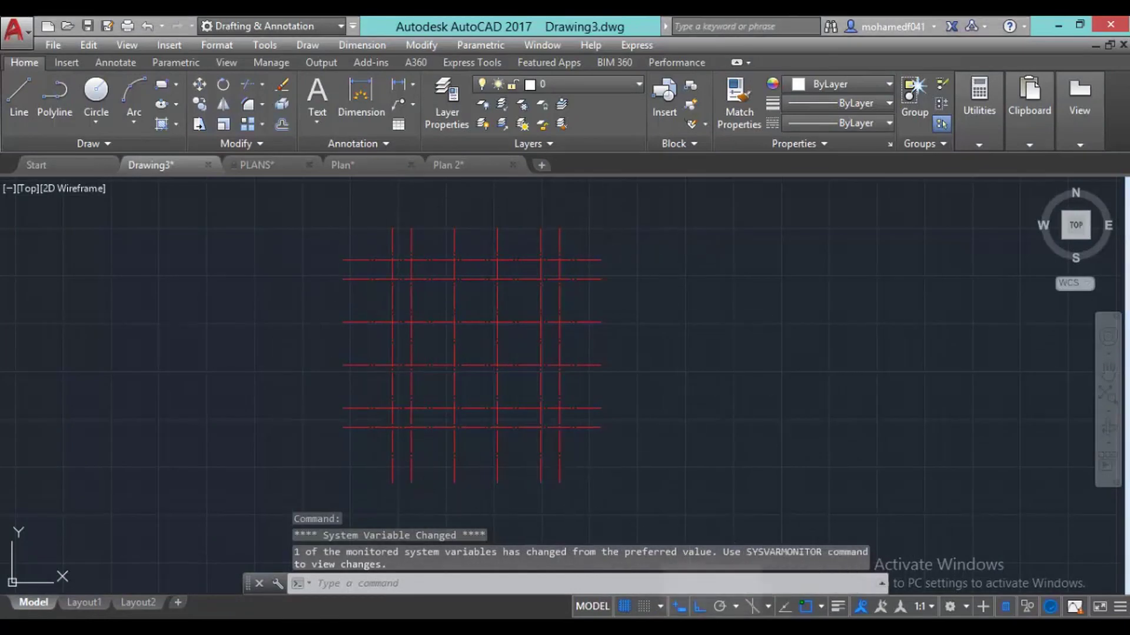
pyautogui.click(756, 628)
pyautogui.click(756, 629)
pyautogui.moveTo(680, 628)
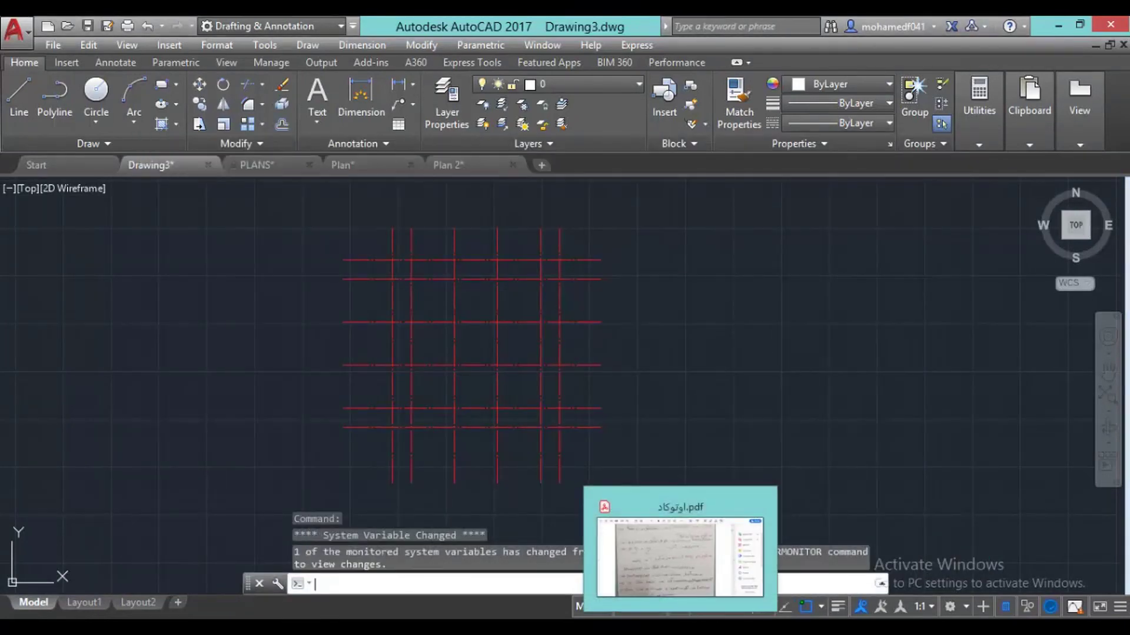